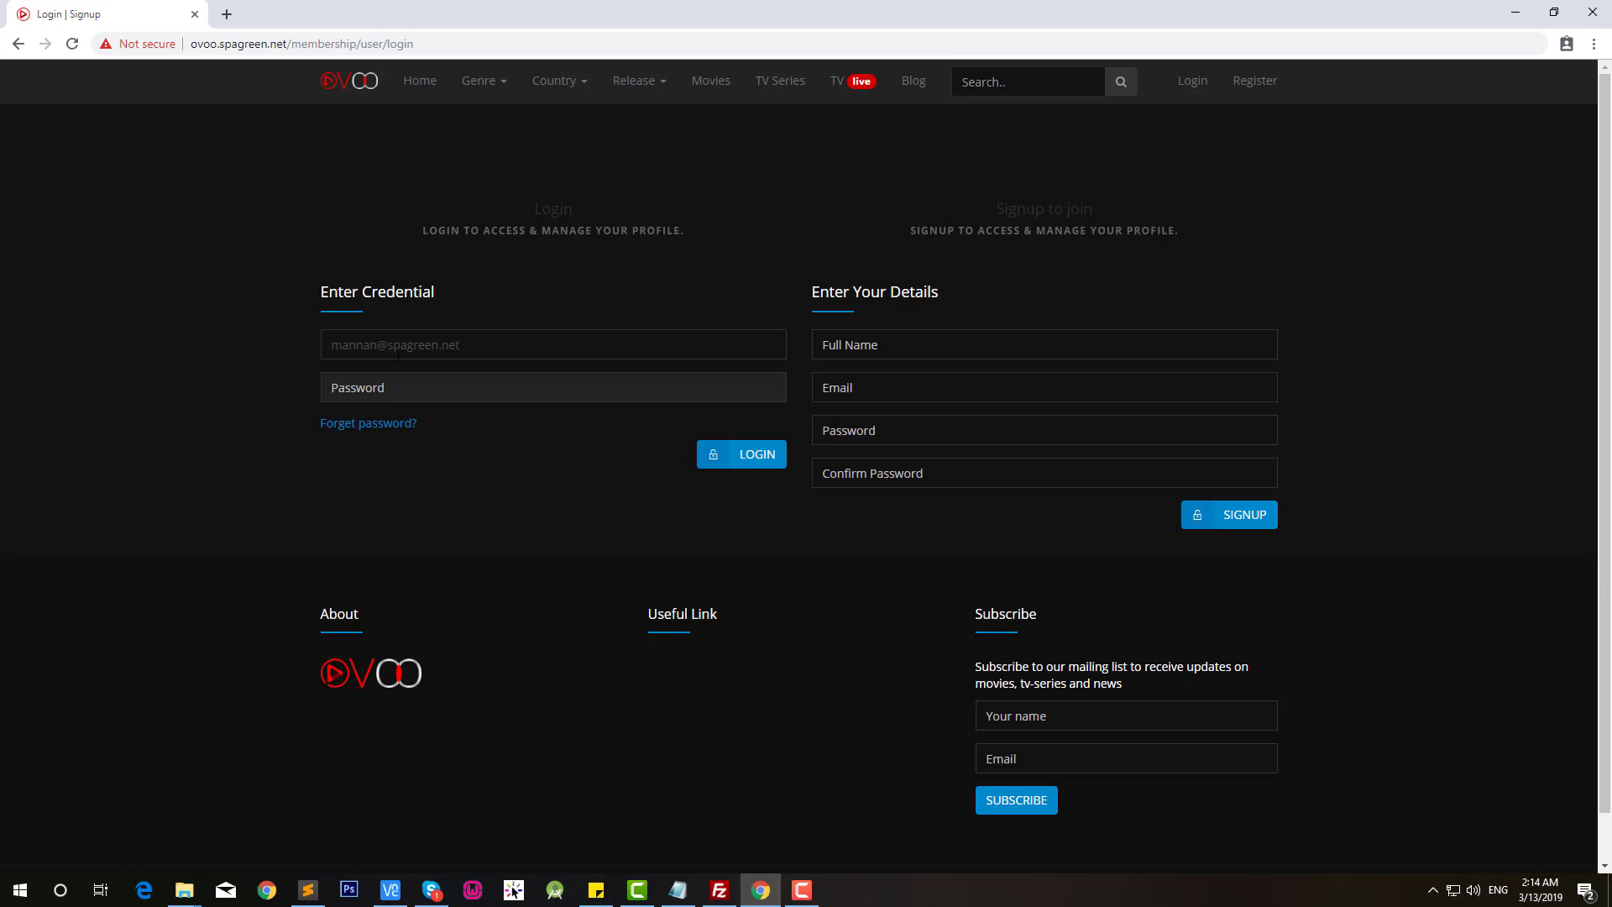
Step: Log in to the OVOO admin dashboard with the admin password
text(123)
key(BackSpace)
key(BackSpace)
key(BackSpace)
key(BackSpace)
text(12)
key(Return)
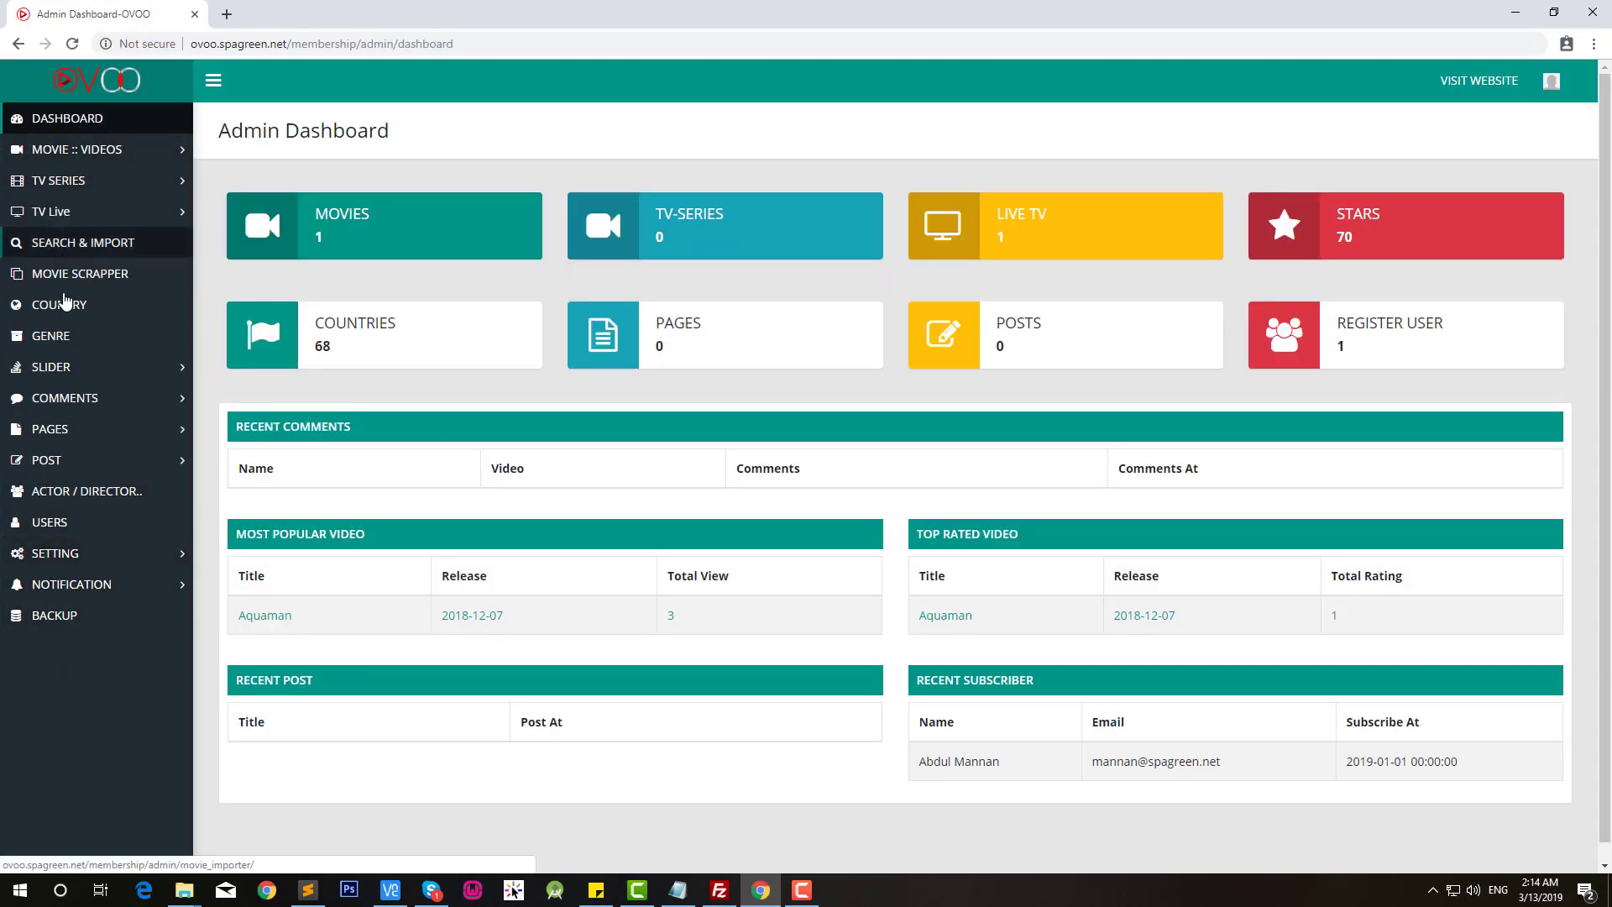
Step: Open the public OVOO website in a new tab and go to its Movies page
click(92, 558)
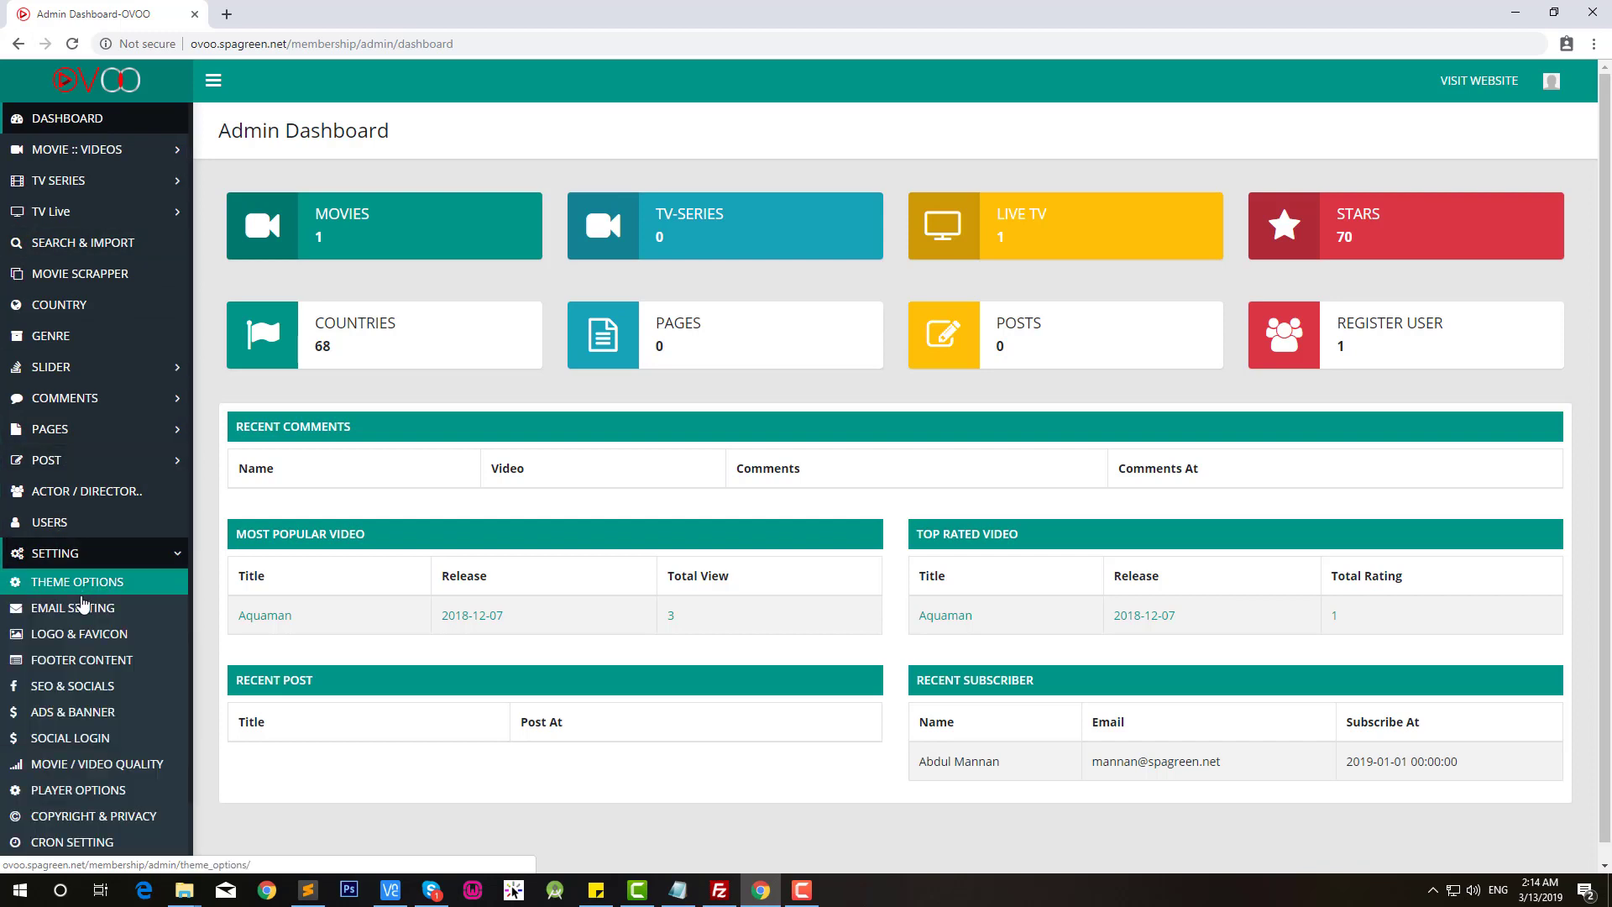
click(101, 556)
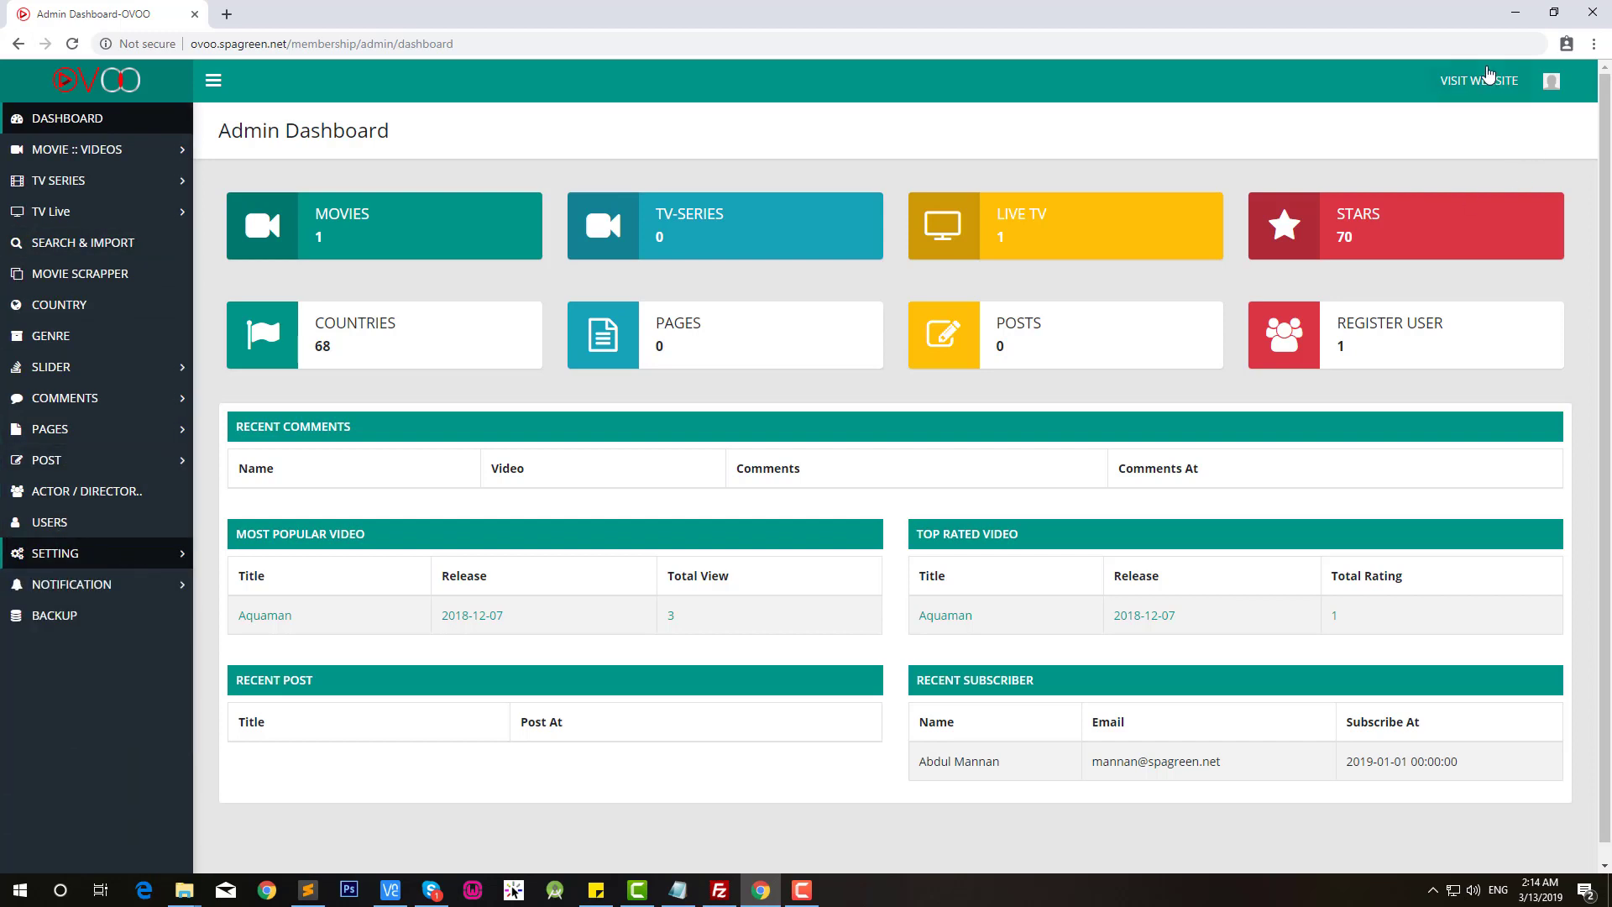
click(1484, 77)
click(791, 93)
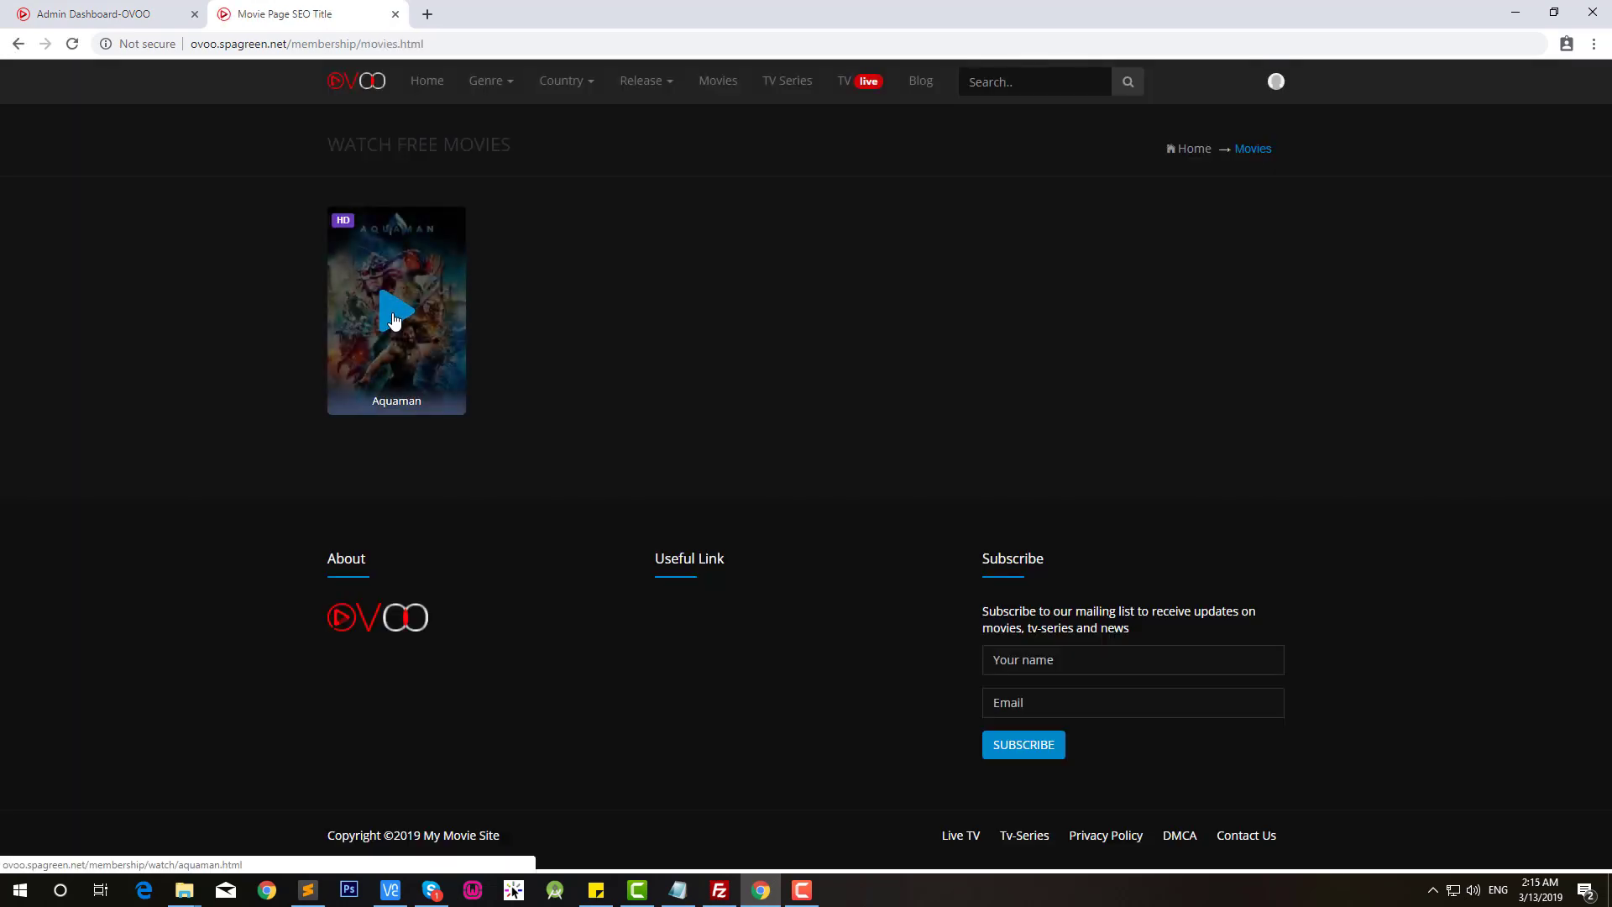
Step: Look over the Aquaman watch page, then go to the member's Profile page from the avatar menu
click(394, 320)
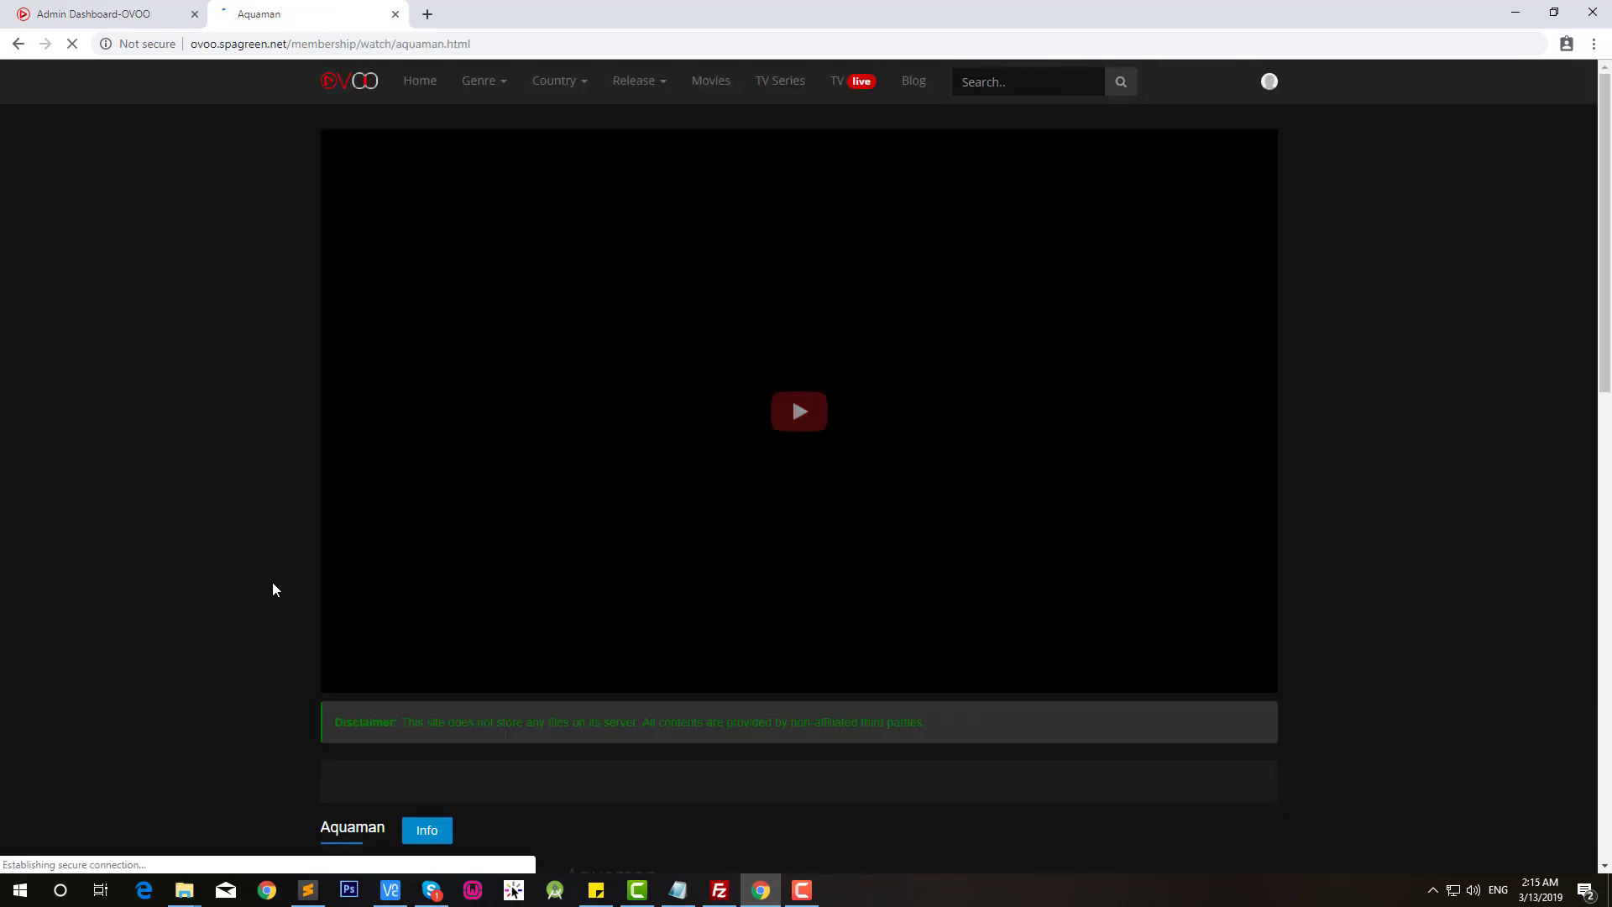
scroll(833, 435, down, 8)
scroll(833, 436, up, 8)
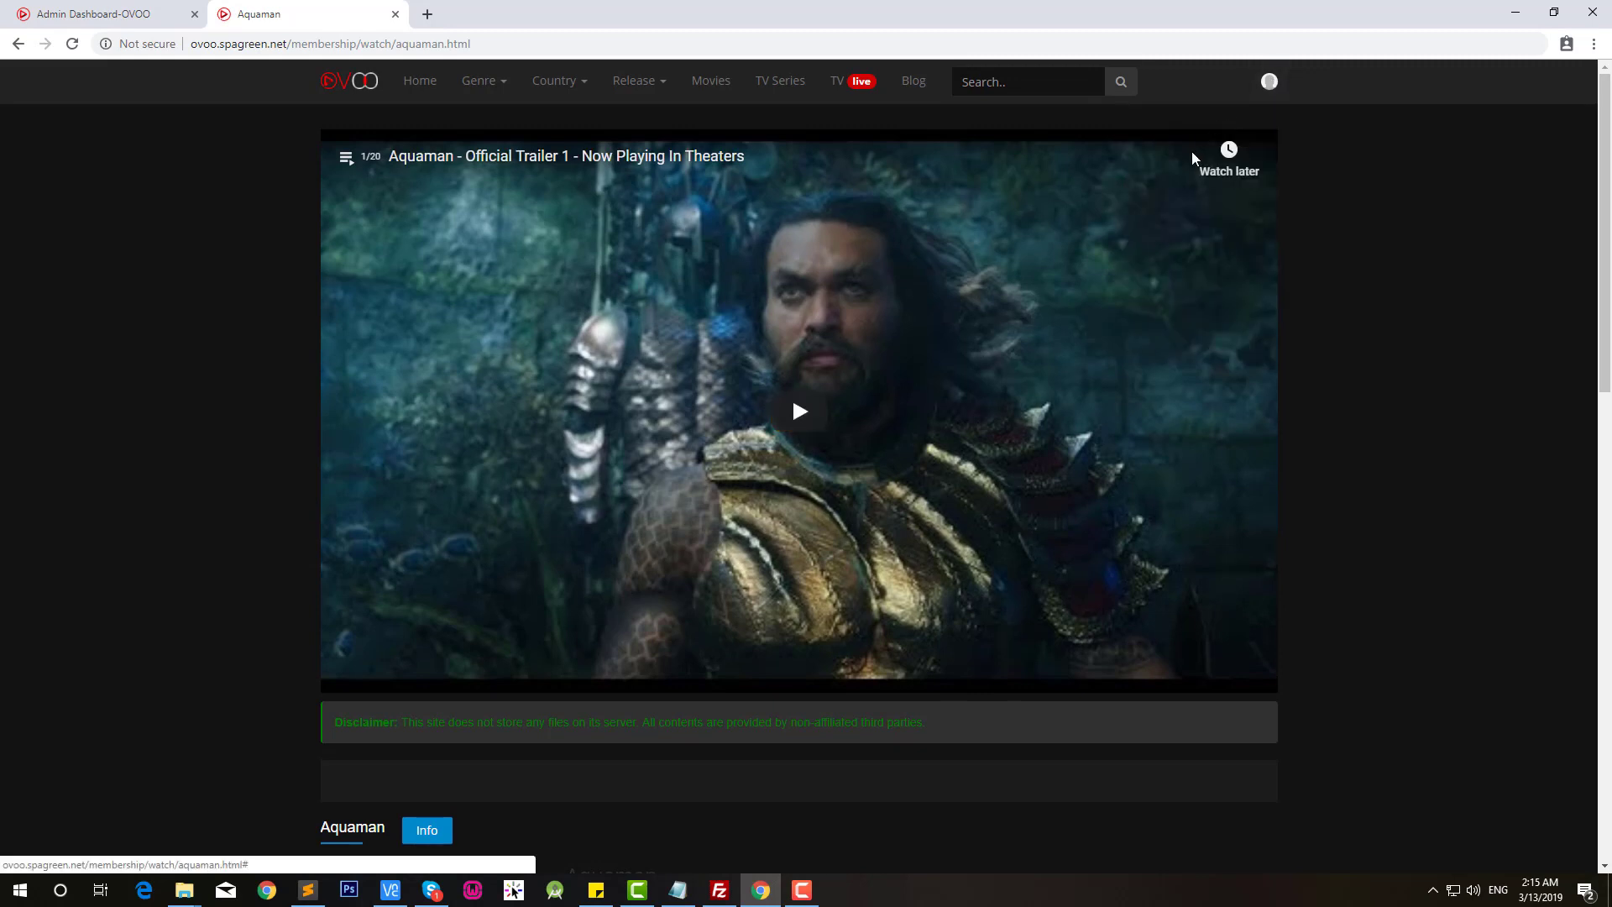
mouse_move(1265, 101)
click(1213, 160)
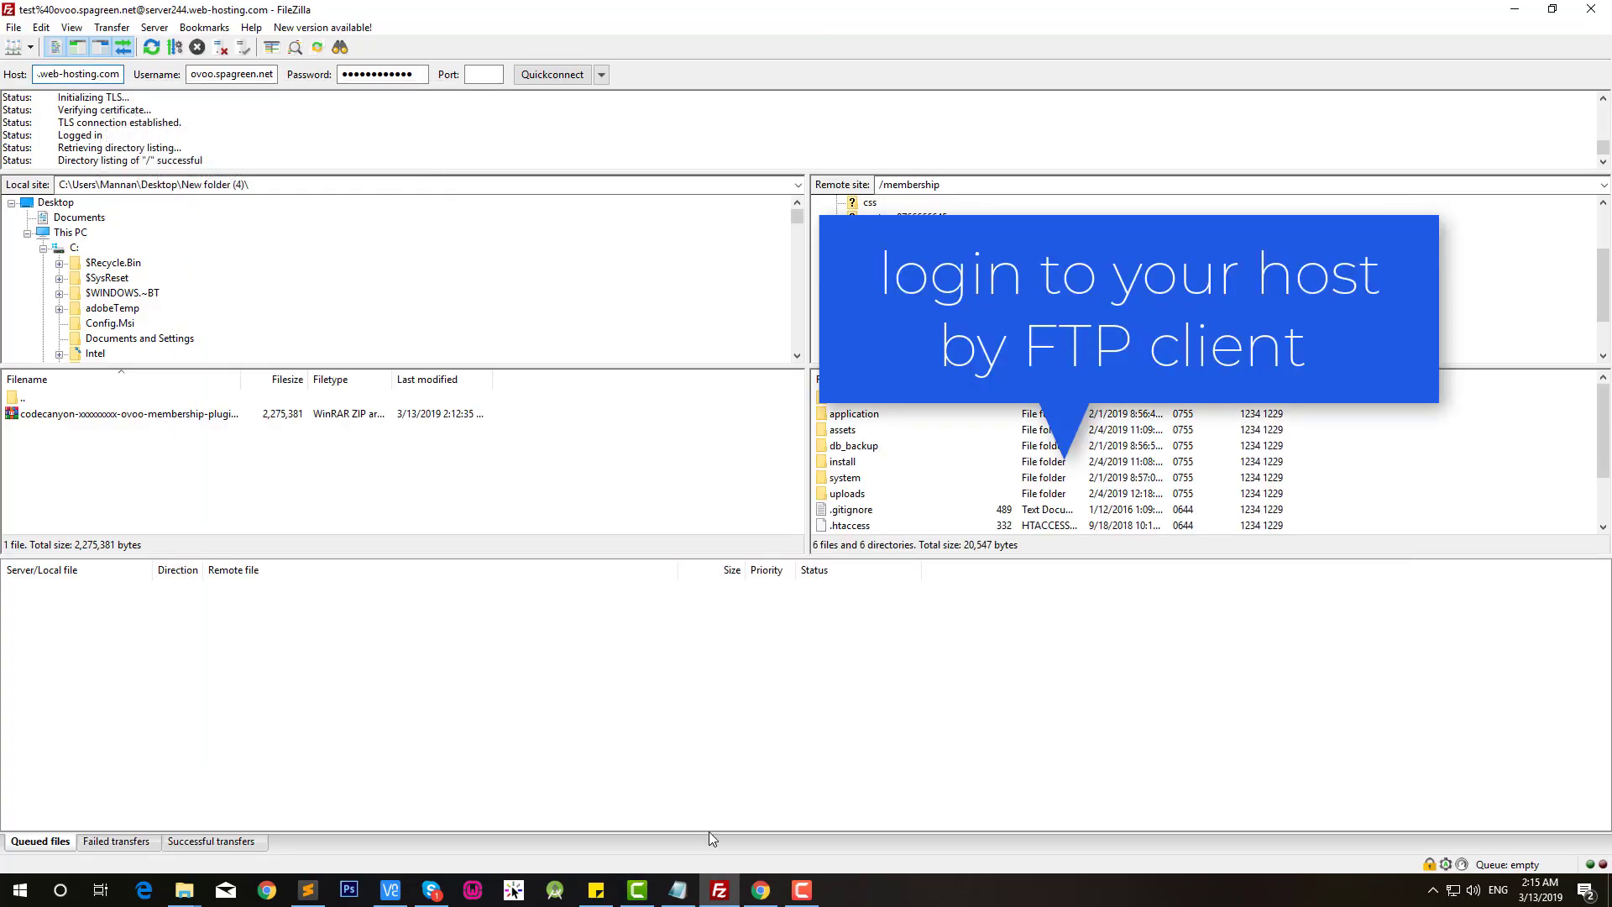
Step: Copy the FTP username from ftp.txt into FileZilla's Username field
click(696, 893)
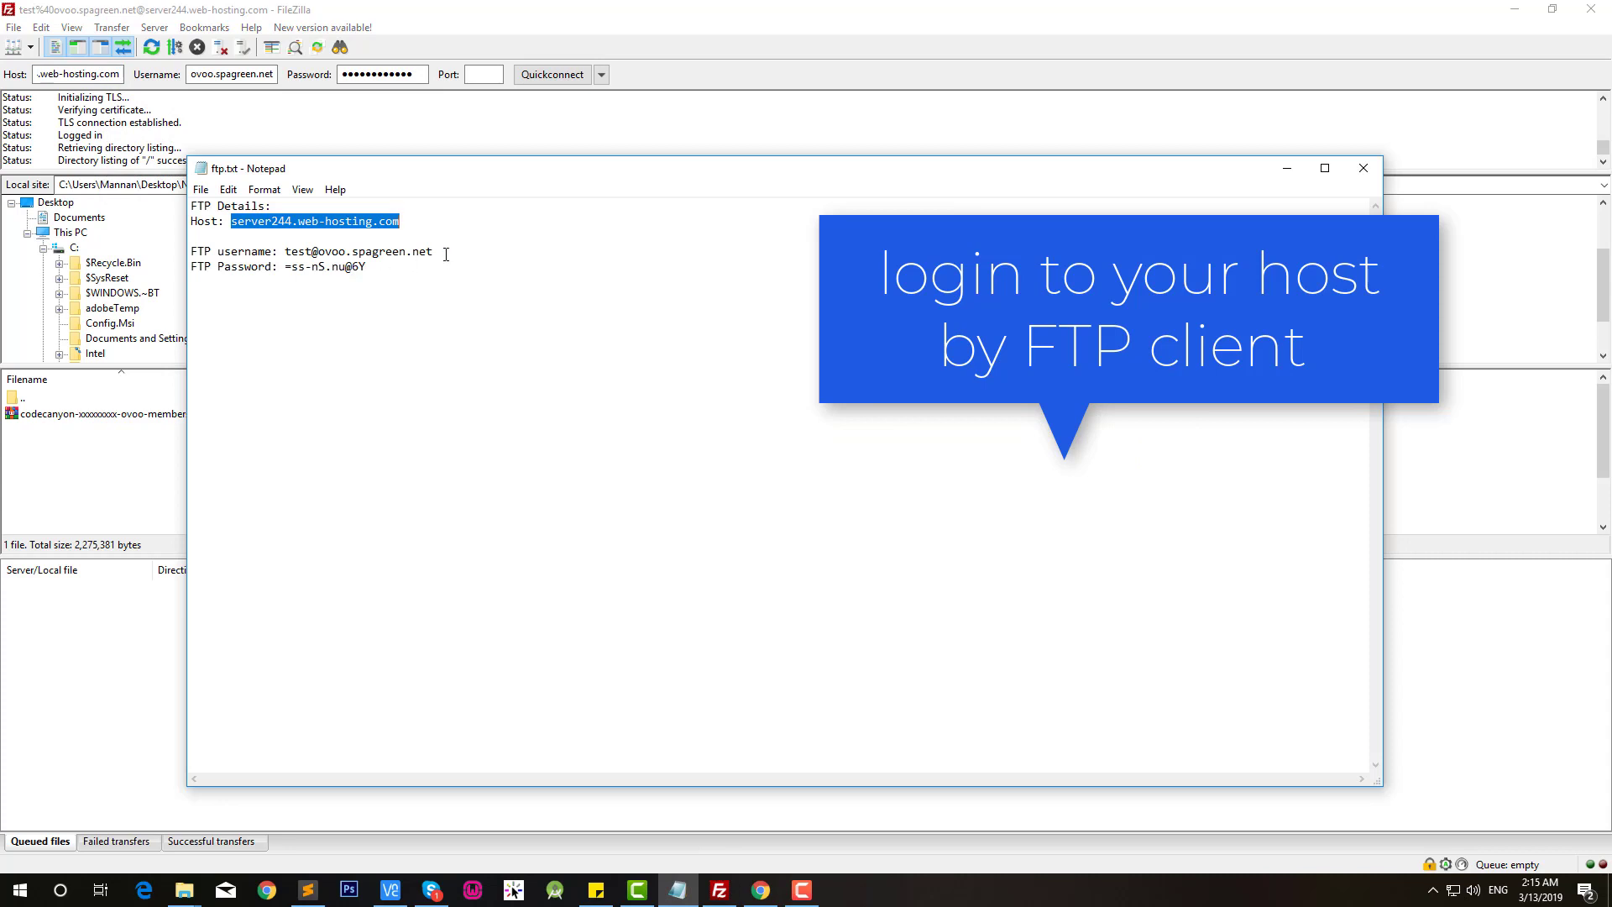
drag(446, 254, 280, 252)
key(ctrl+c)
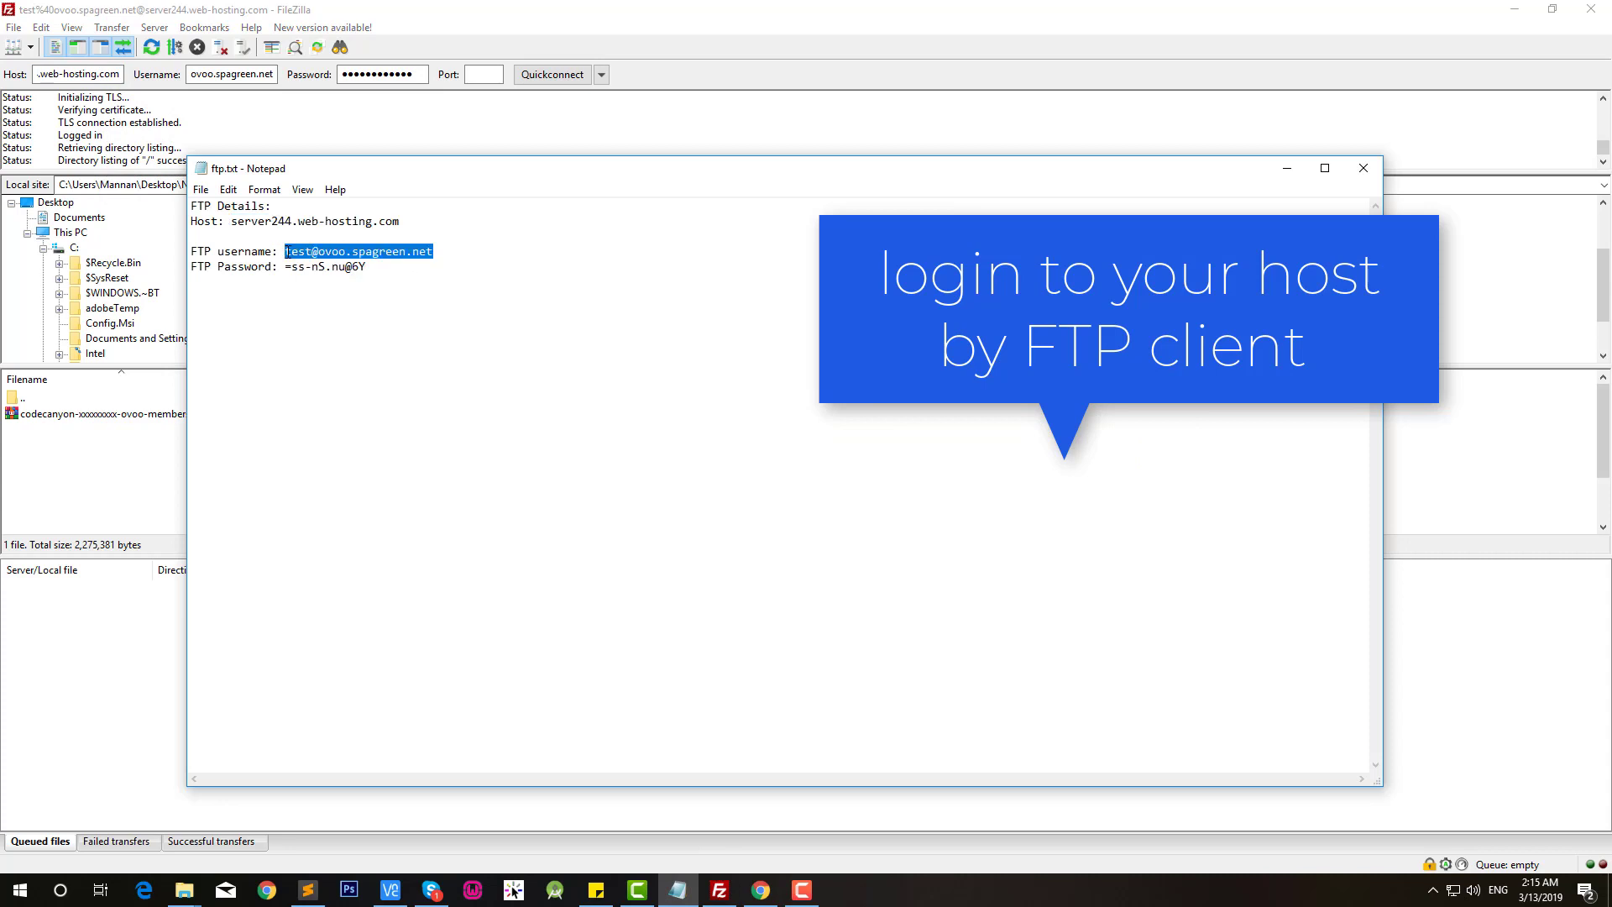
click(228, 111)
double_click(230, 74)
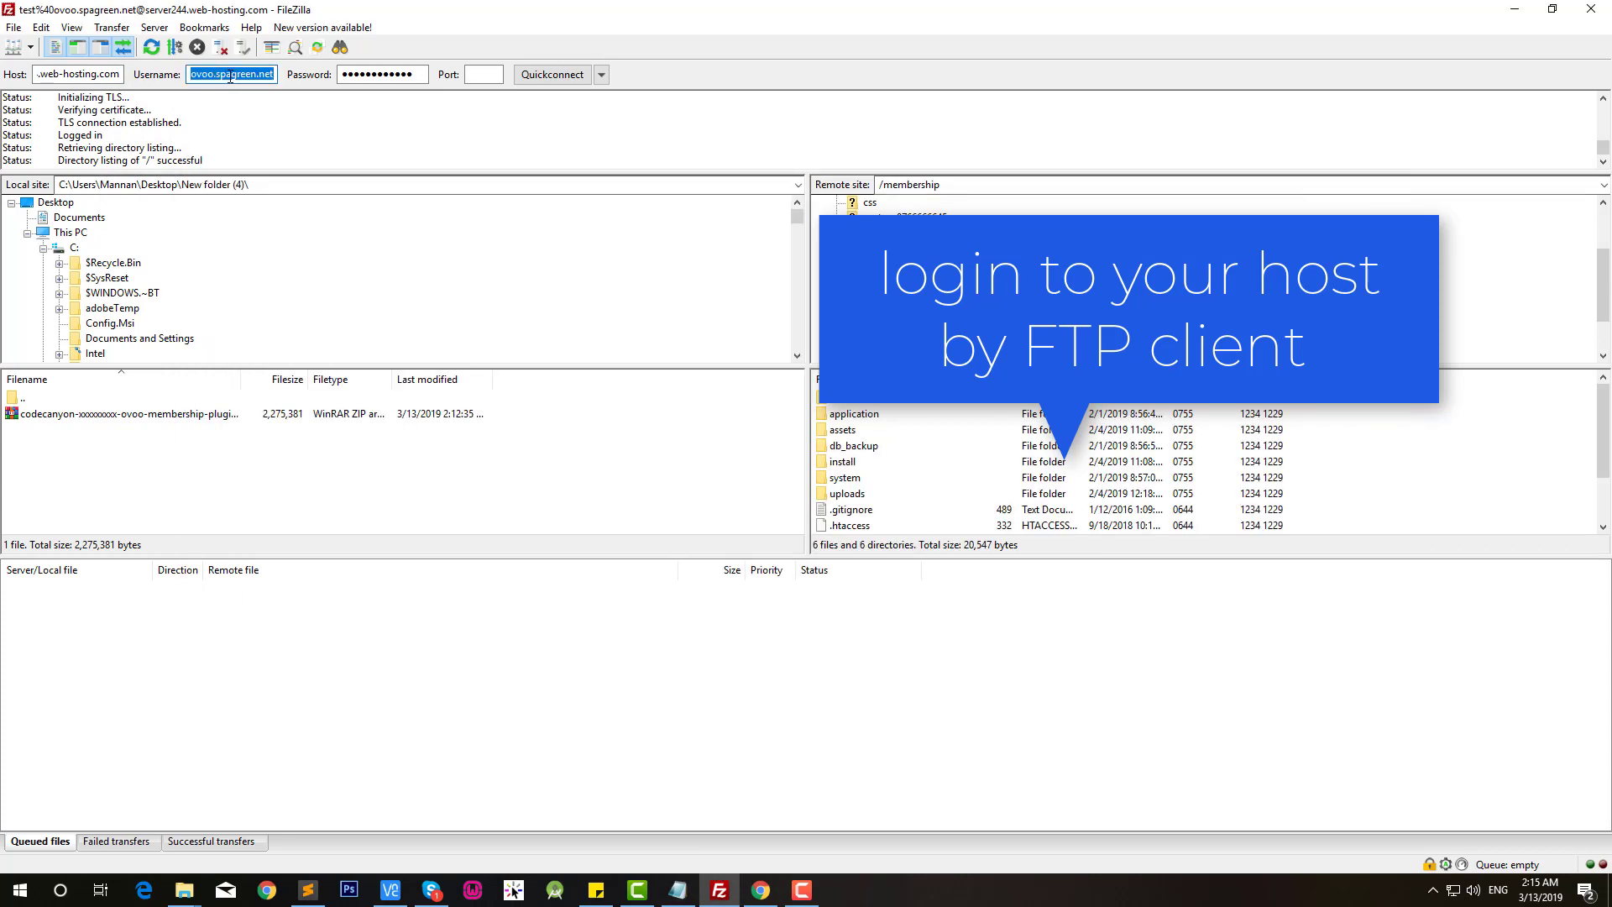
key(ctrl+v)
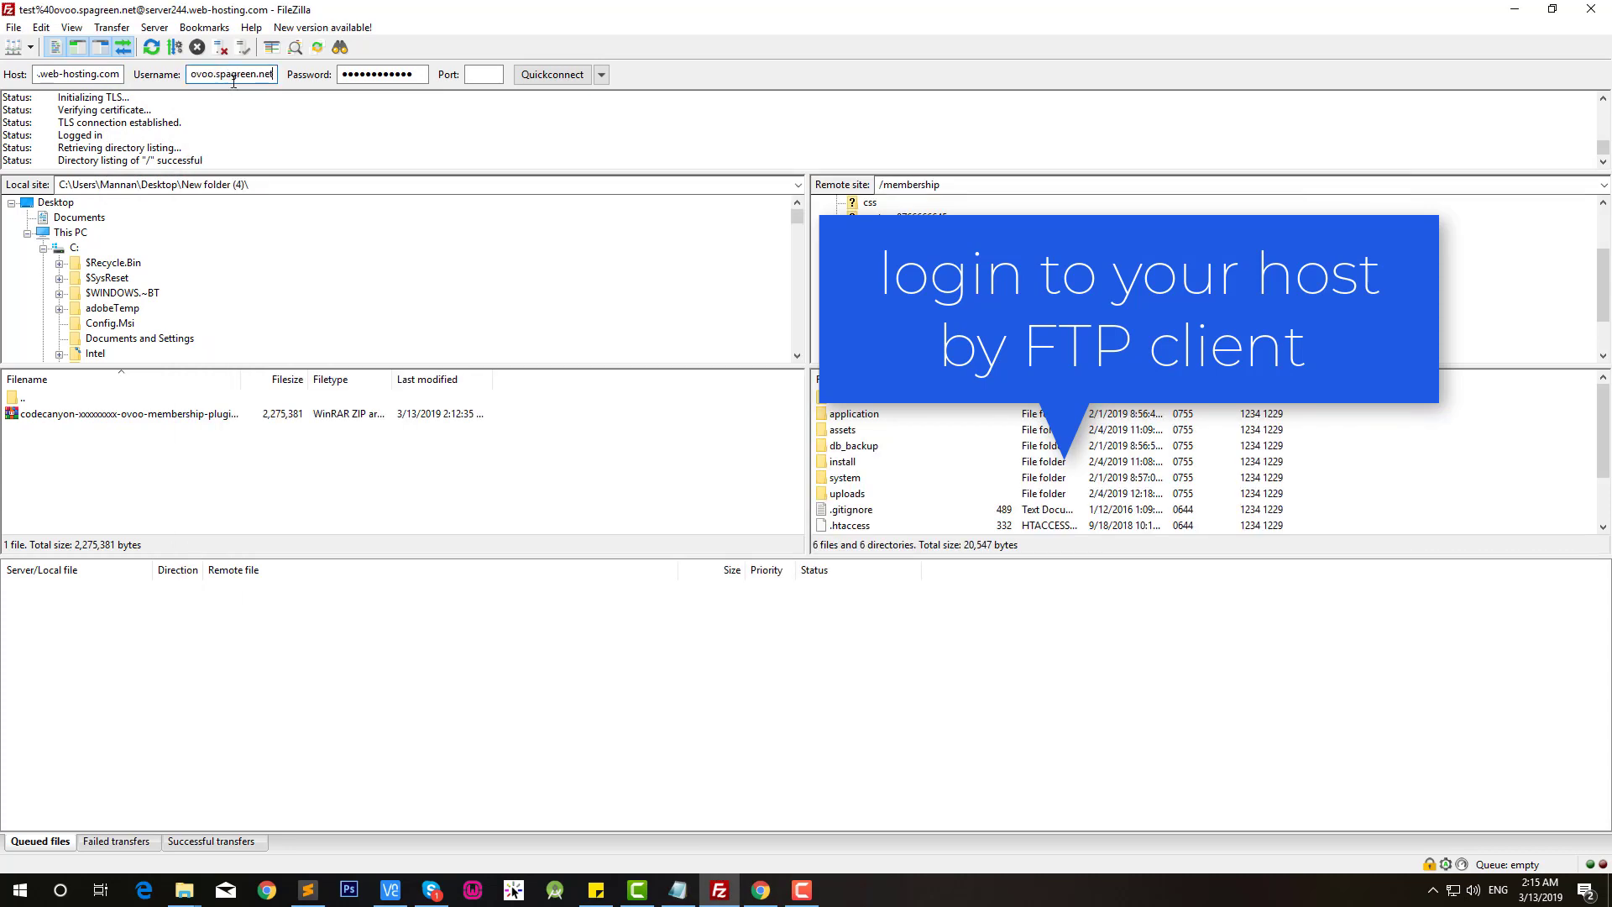
Step: Paste the FTP password from ftp.txt into Password and quickconnect, confirming the reconnect
click(678, 890)
drag(368, 267, 299, 268)
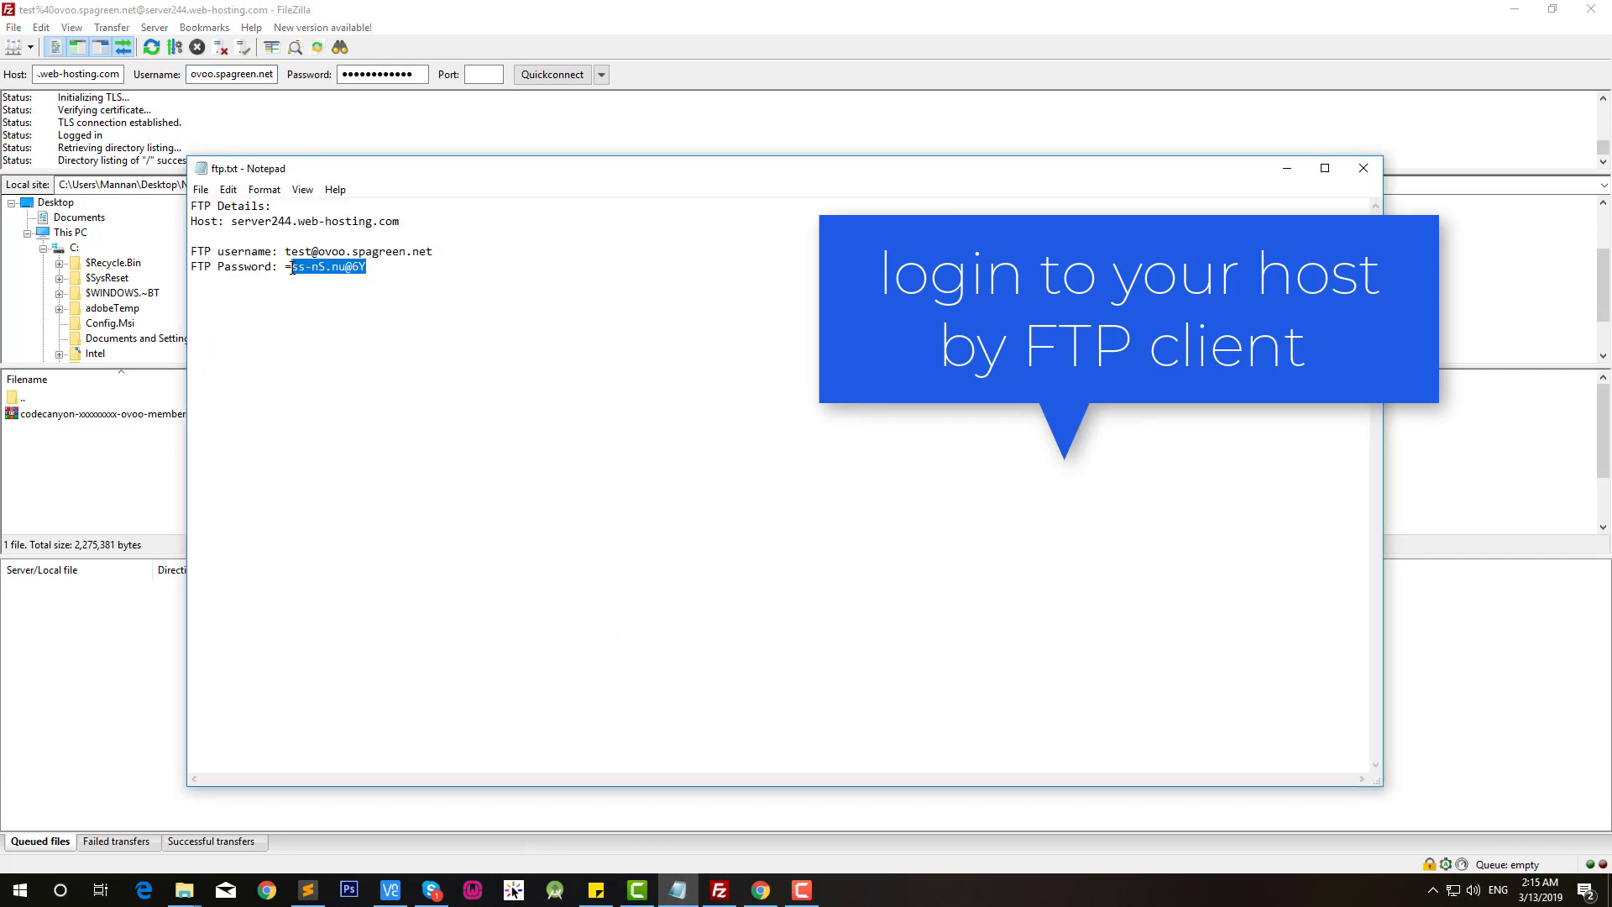
double_click(391, 76)
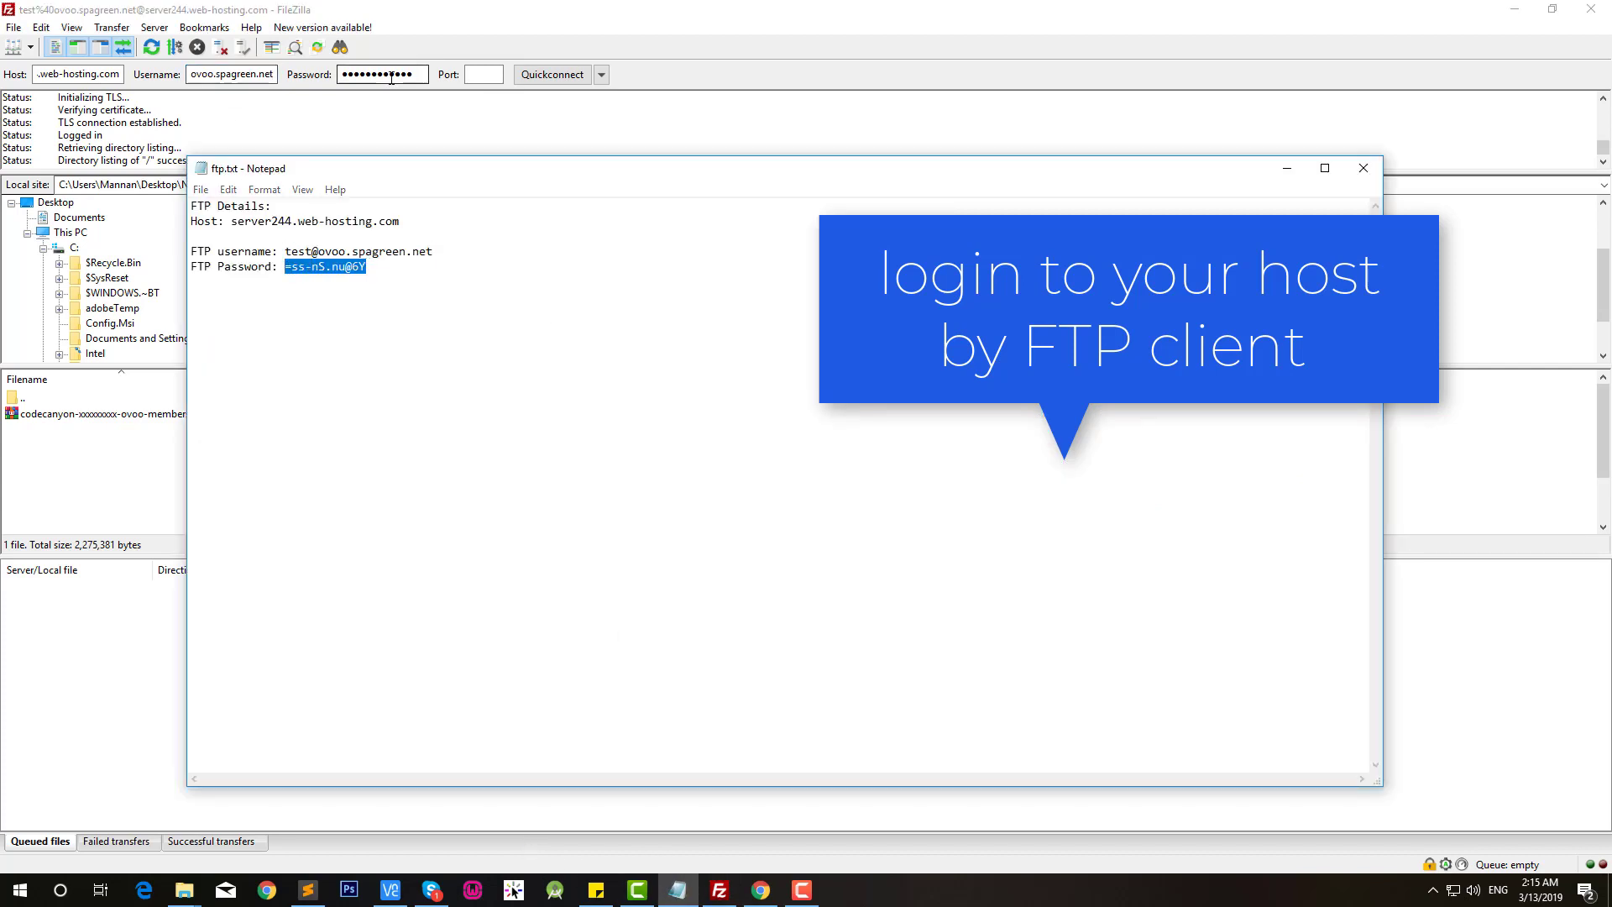
key(ctrl+v)
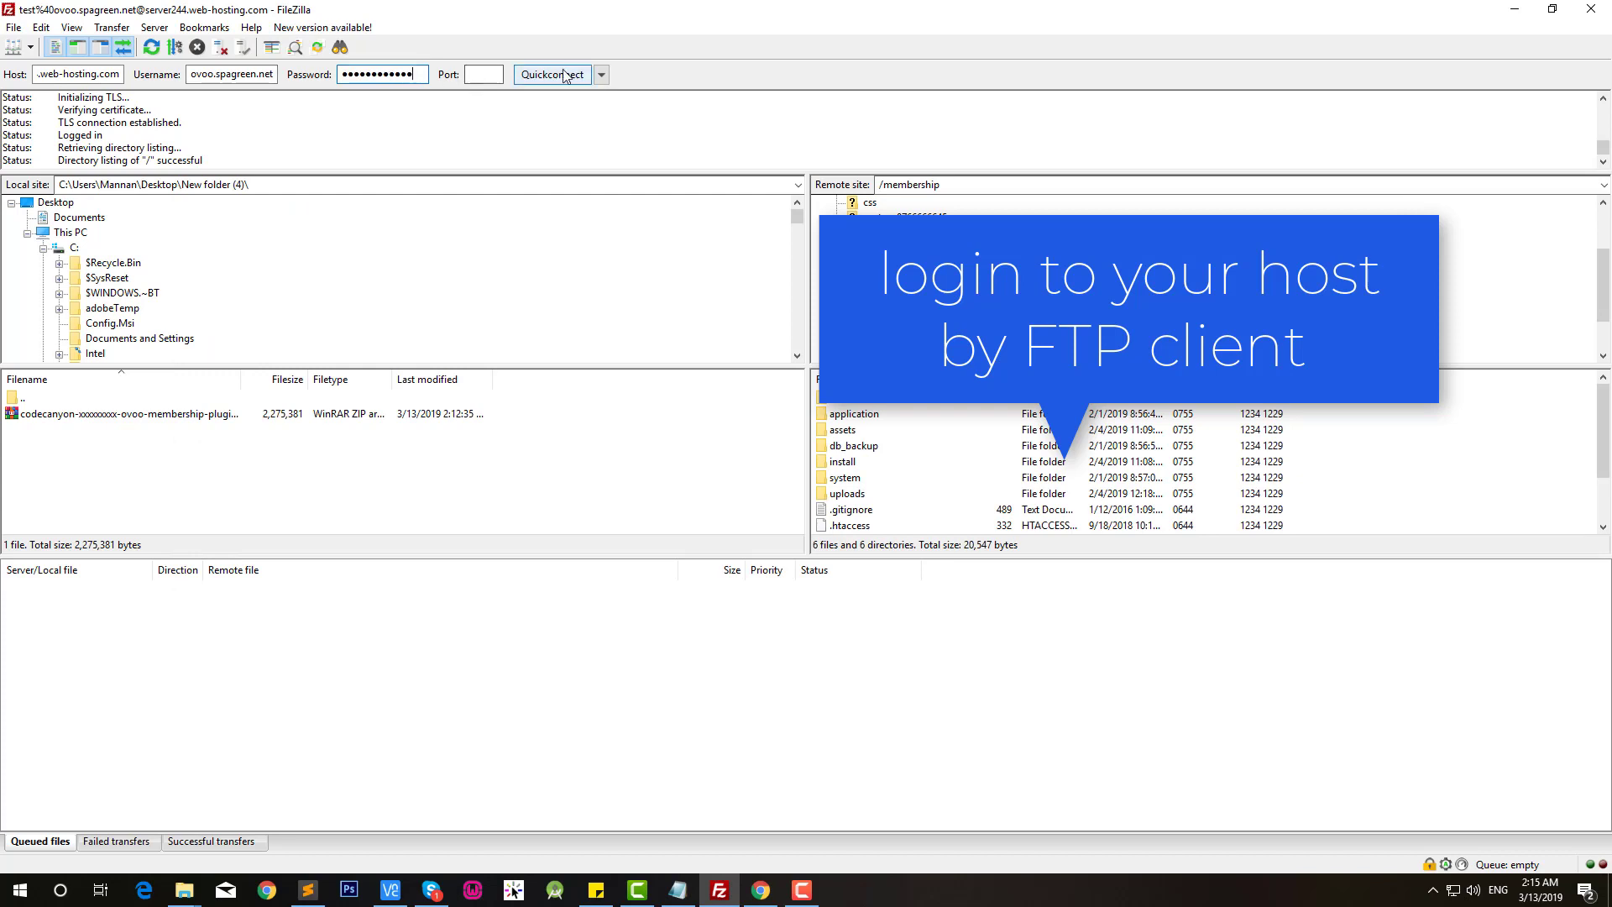
click(552, 75)
click(832, 489)
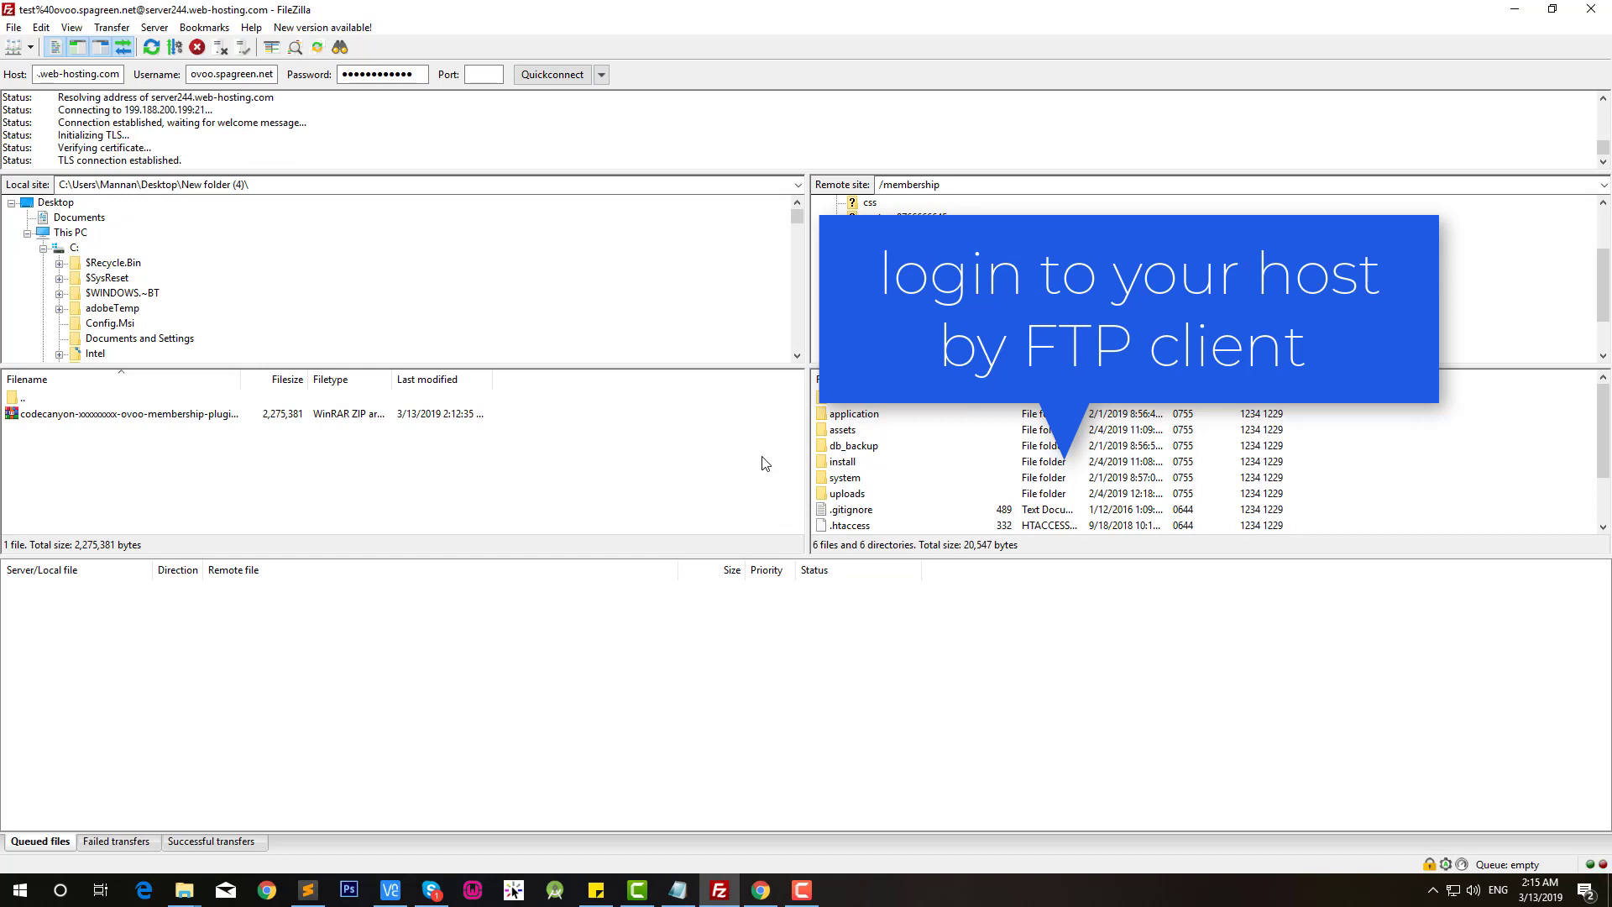
Step: Open the remote membership folder and bring up actions for the local codecanyon plugin zip
scroll(884, 479, down, 1)
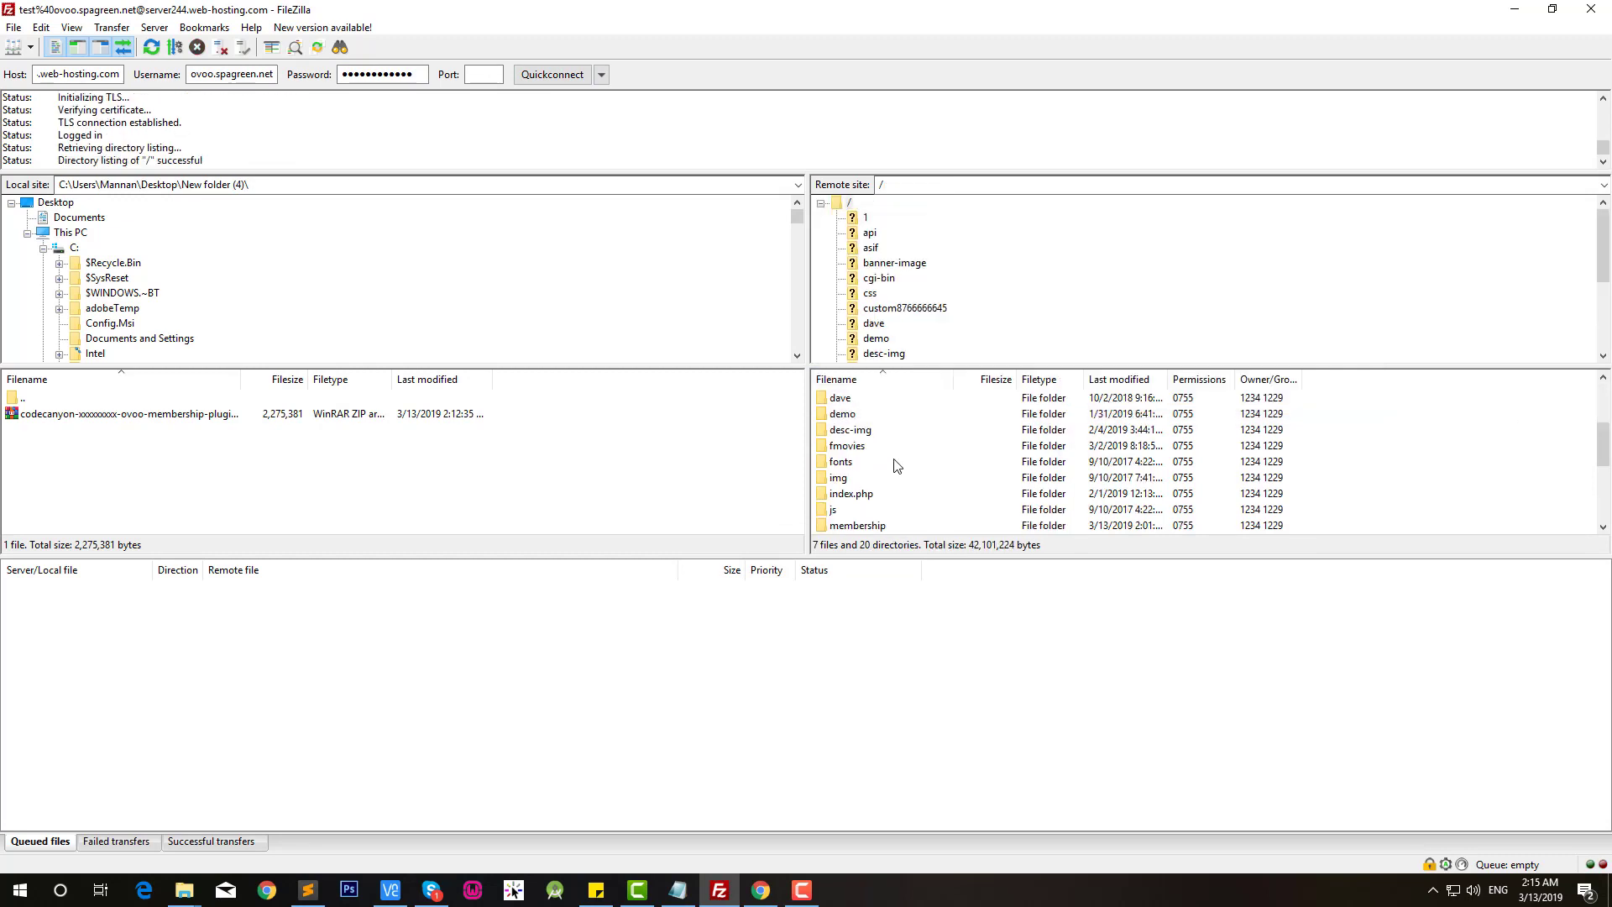
double_click(858, 477)
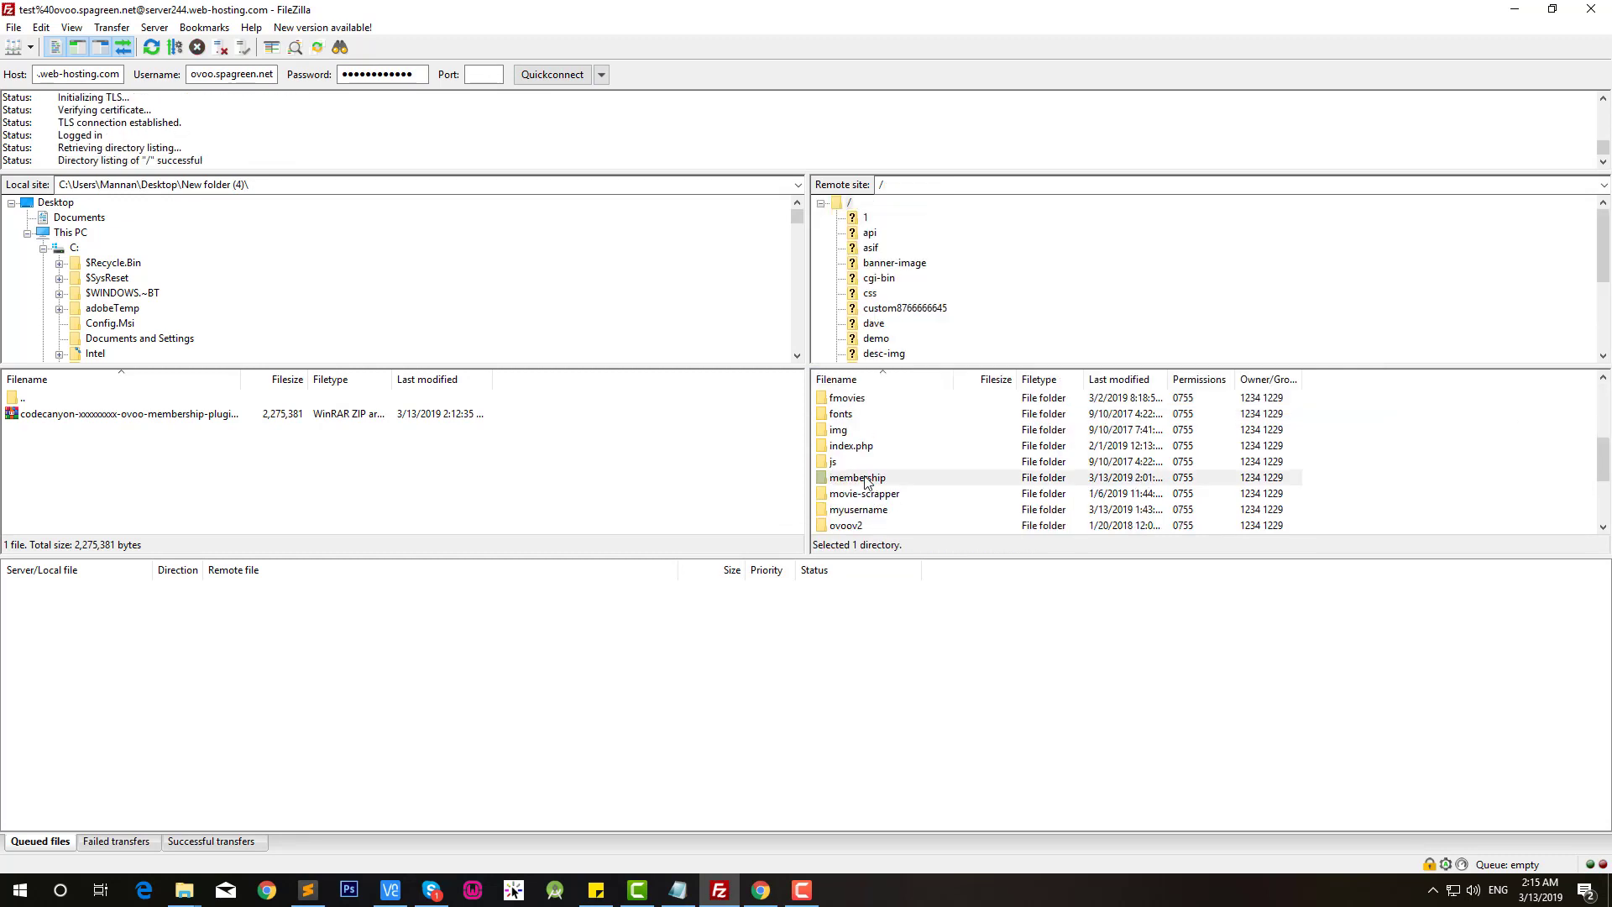
click(852, 449)
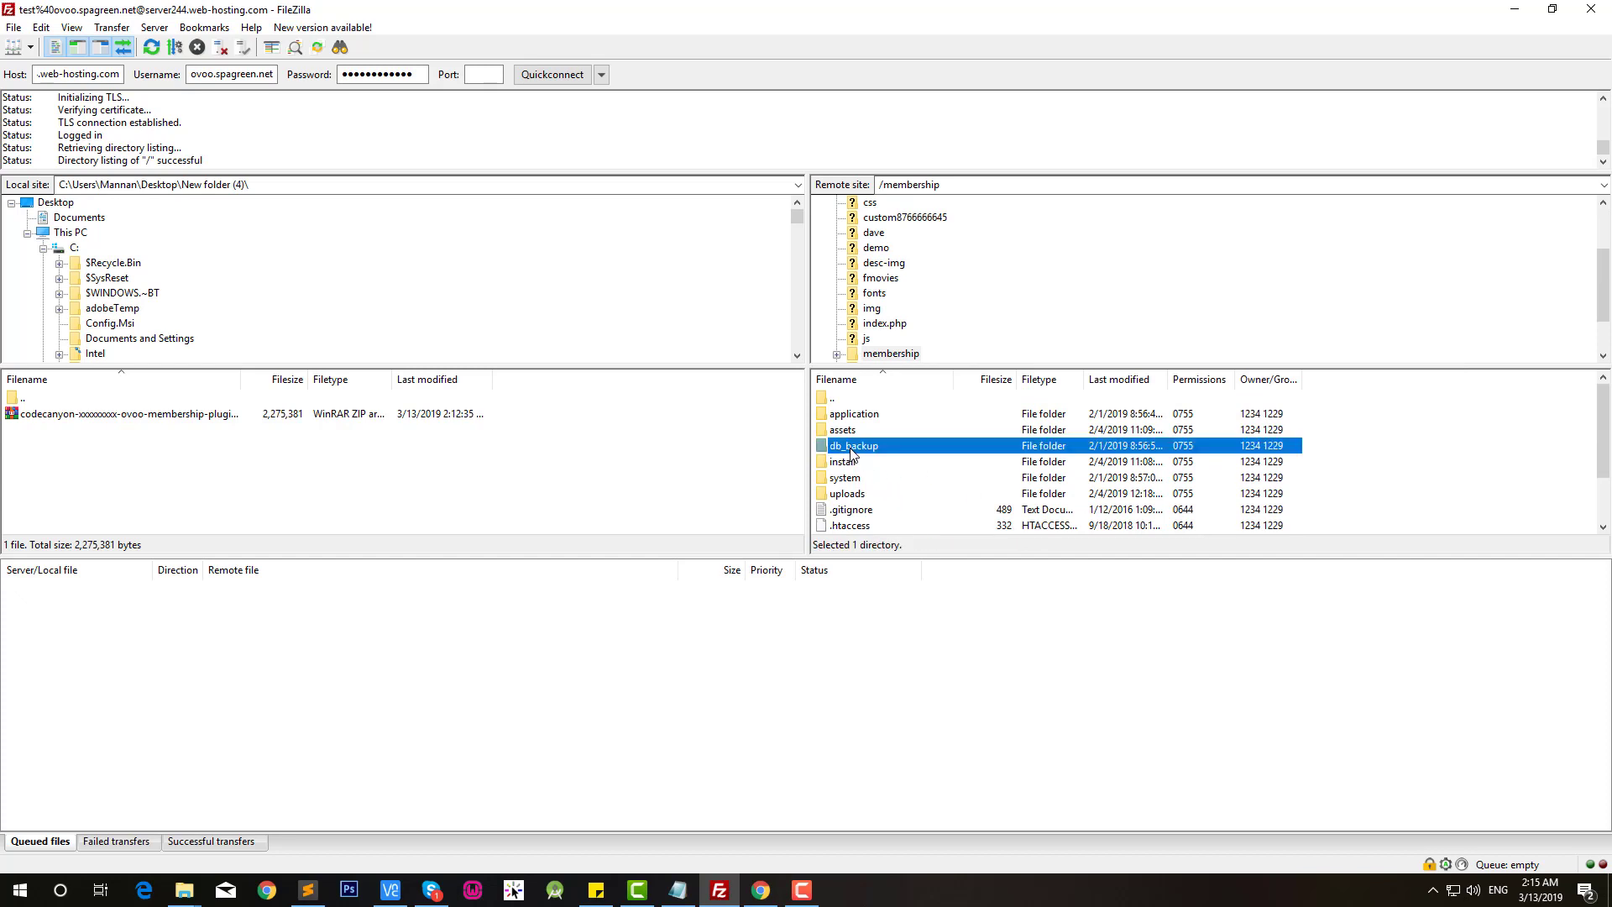
click(113, 415)
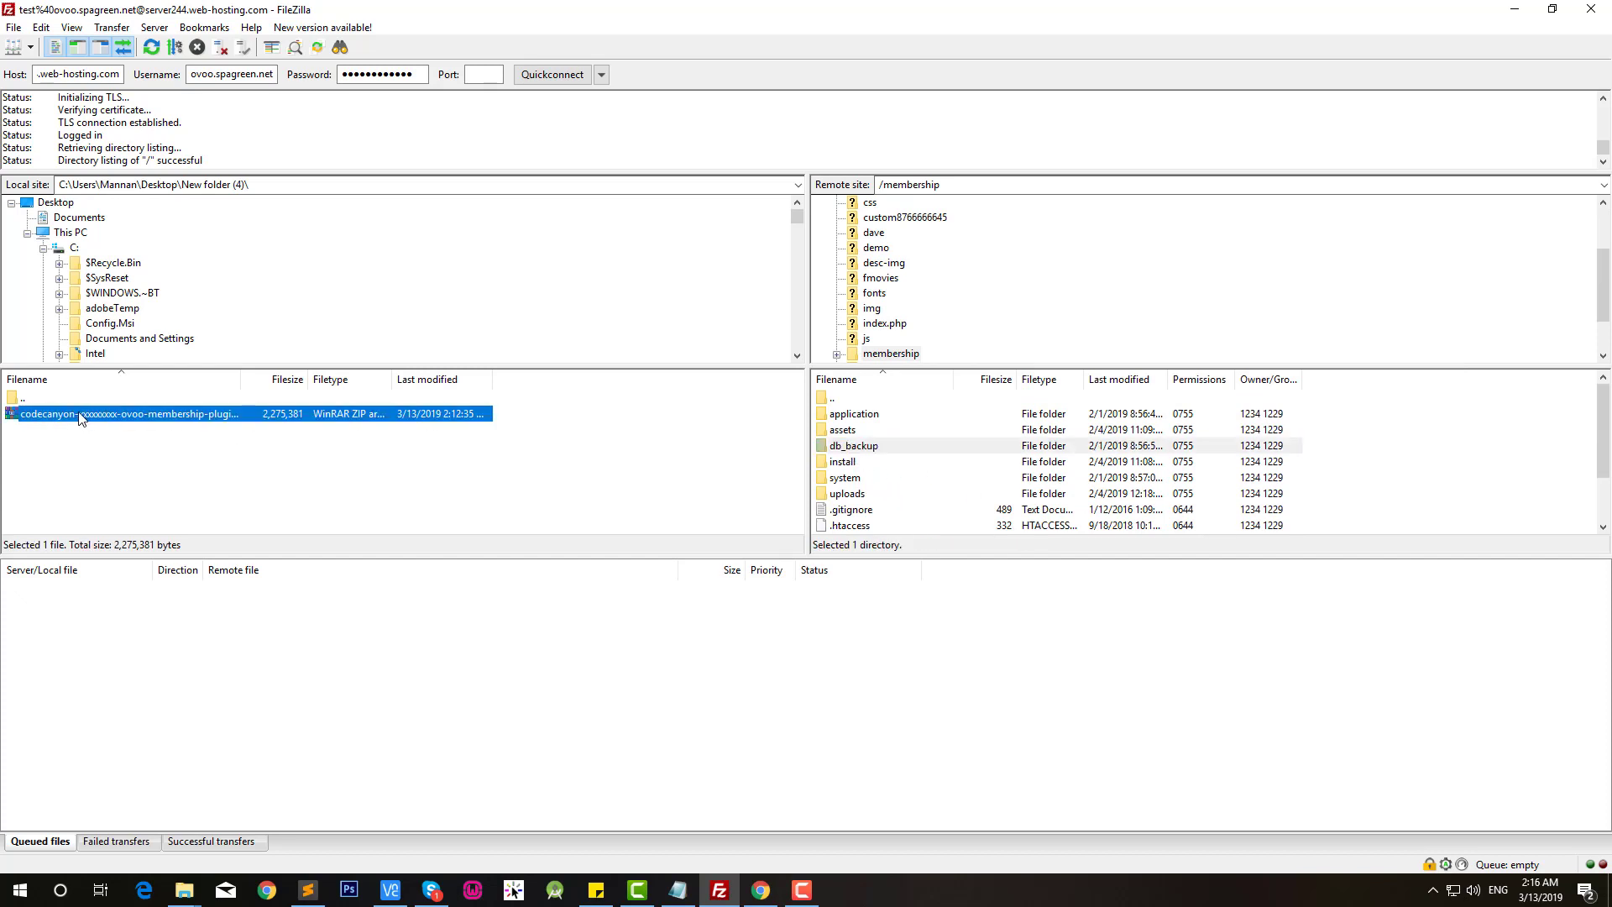
right_click(81, 415)
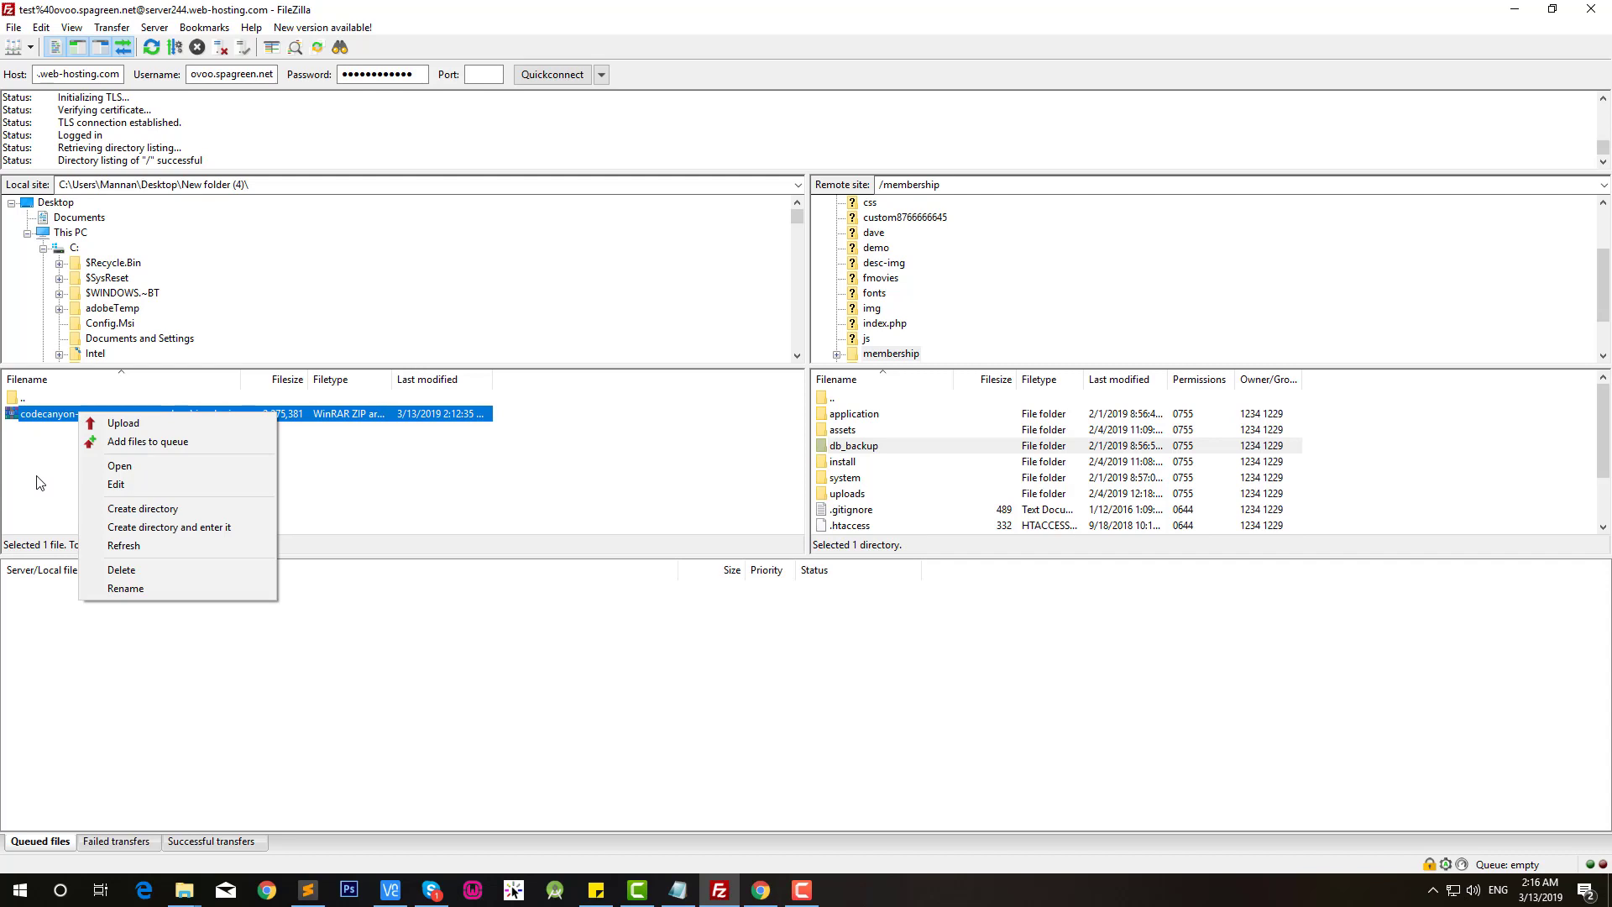
Step: Preview the codecanyon plugin zip's contents in WinRAR, then close it
click(119, 467)
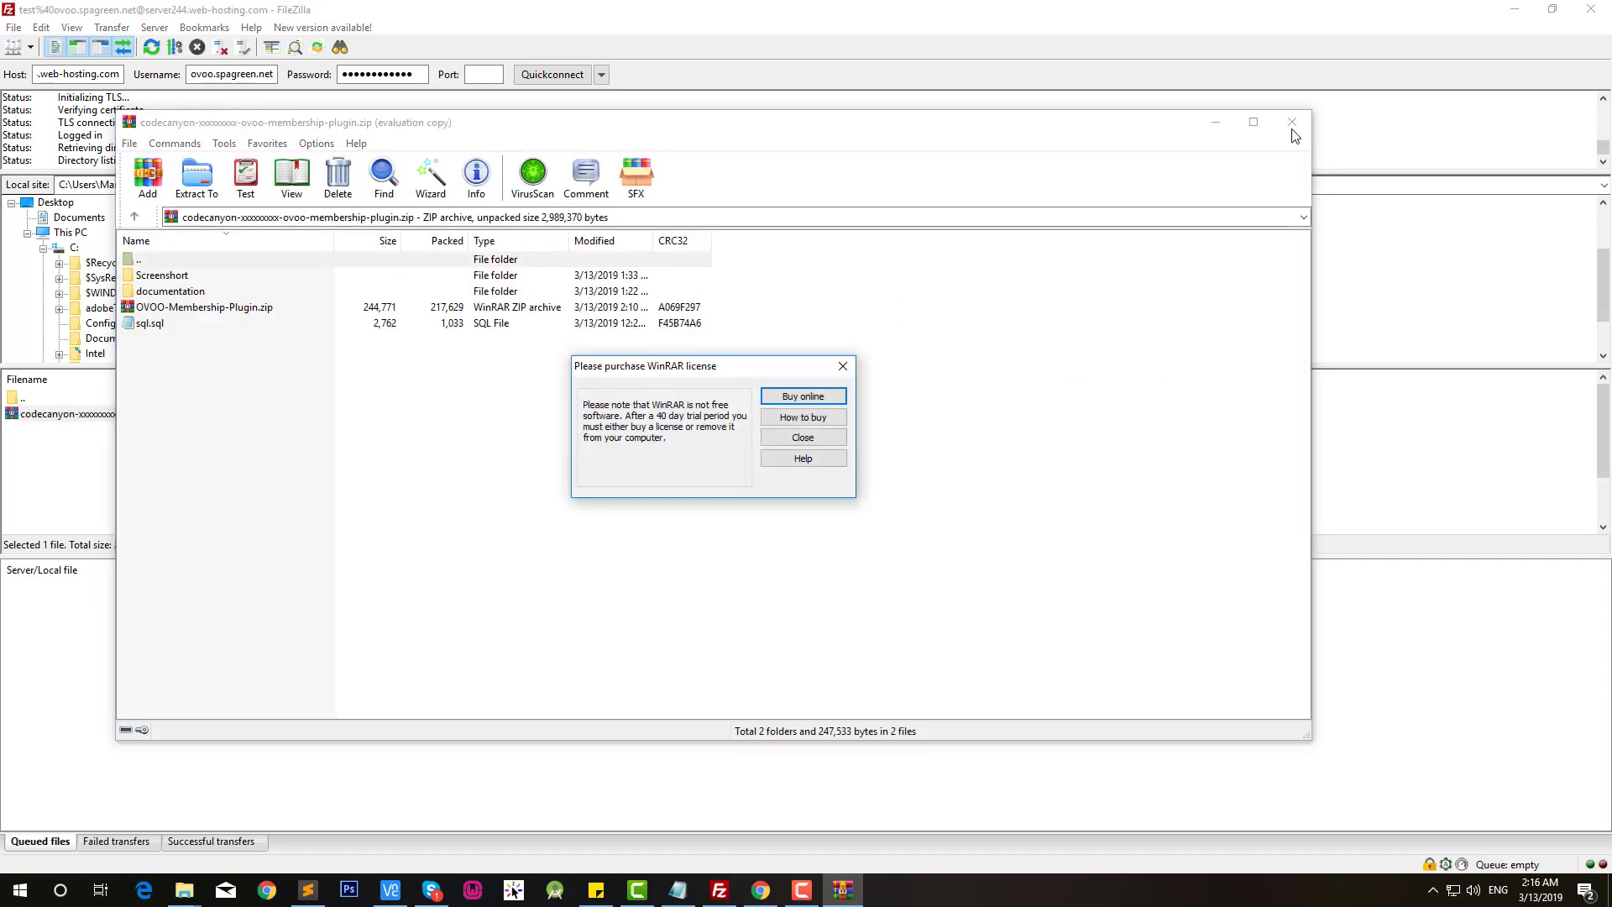
click(793, 438)
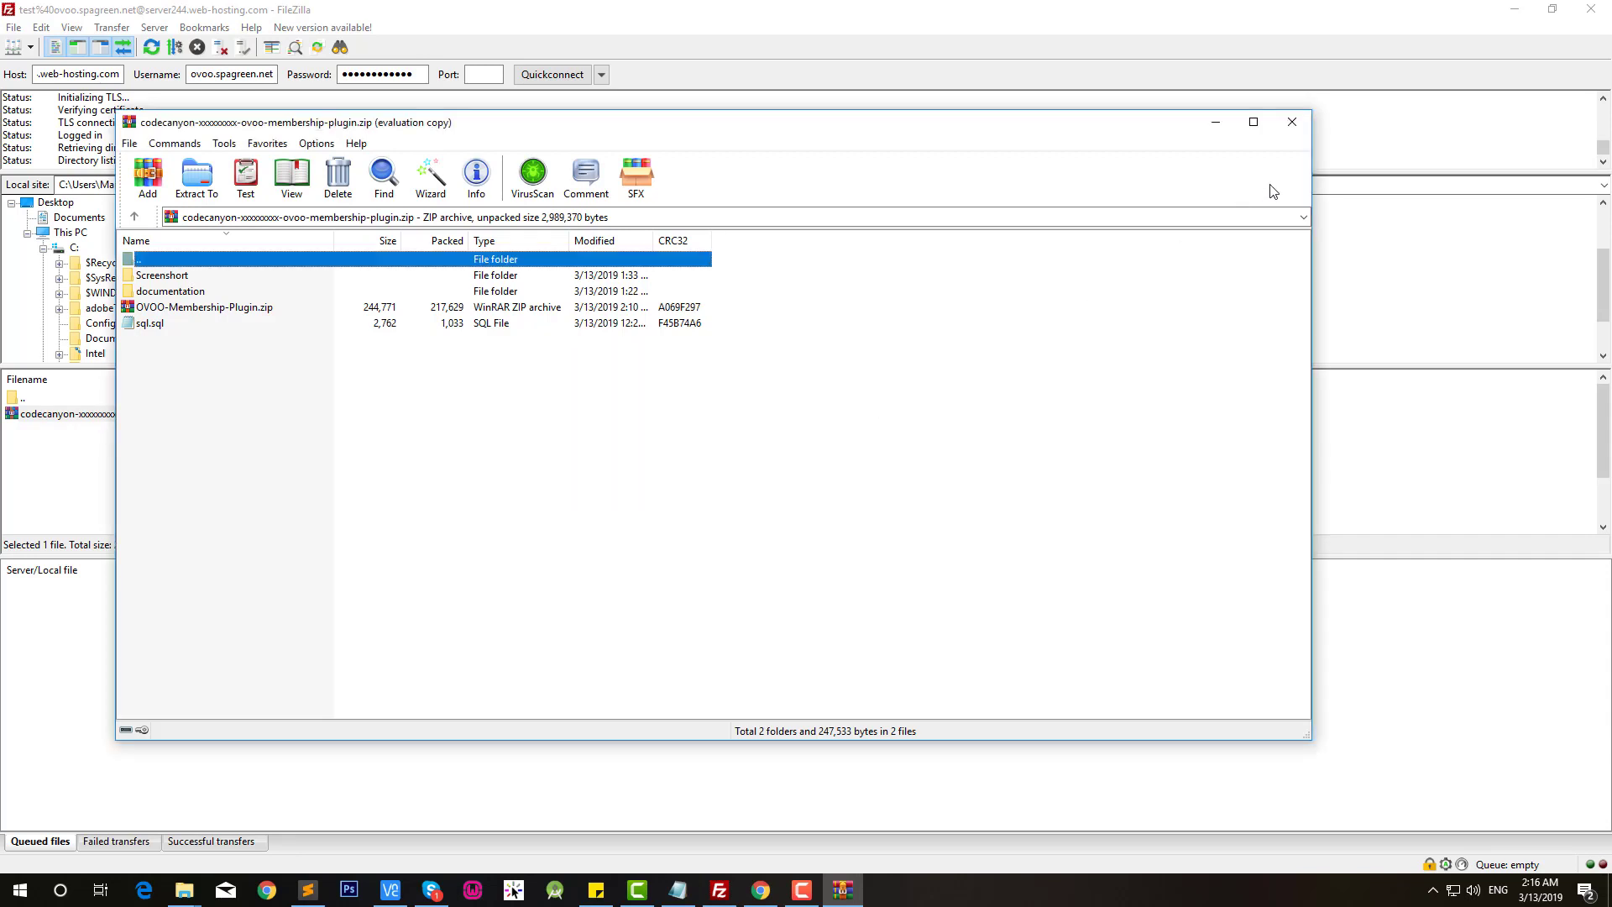
click(1289, 124)
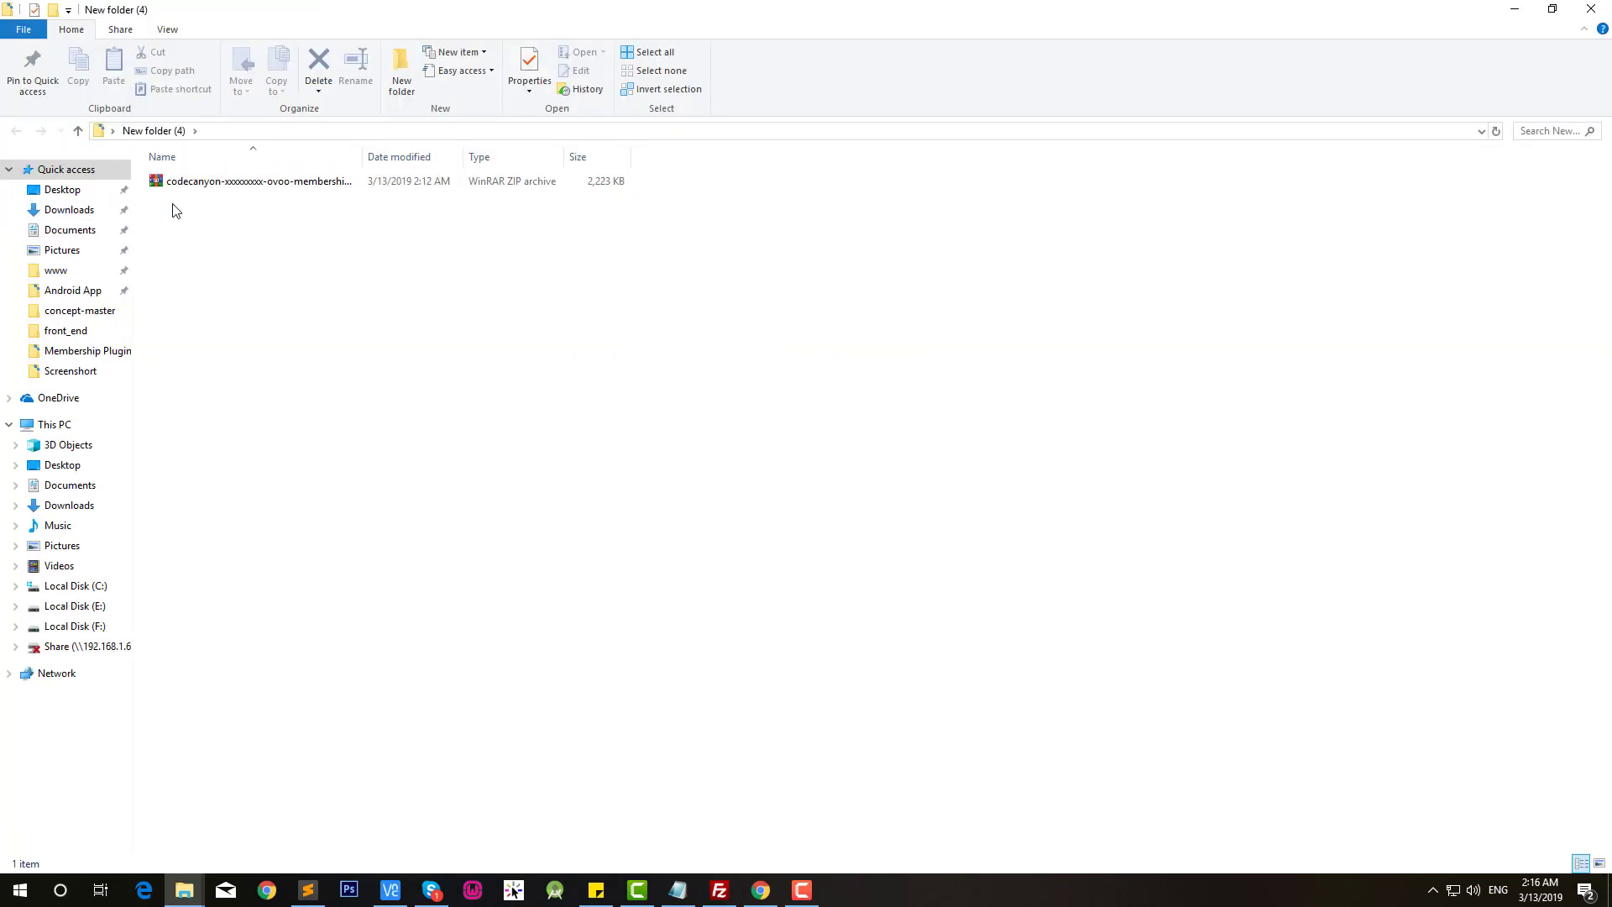
Step: Extract the codecanyon zip into a same-named folder and refresh the listing
right_click(212, 179)
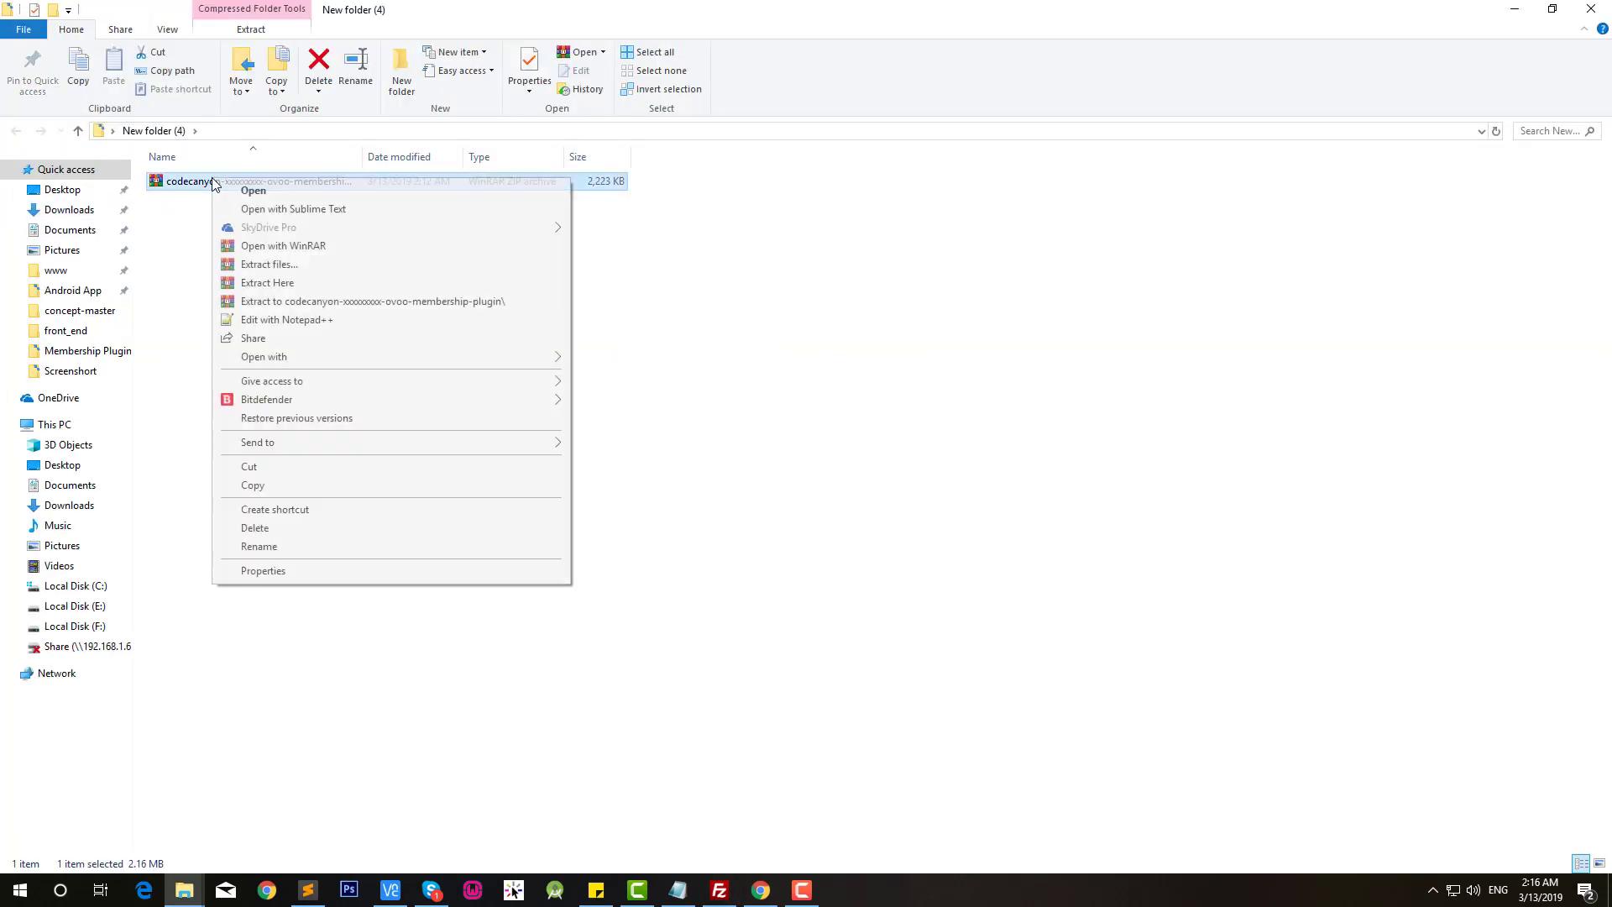
click(332, 300)
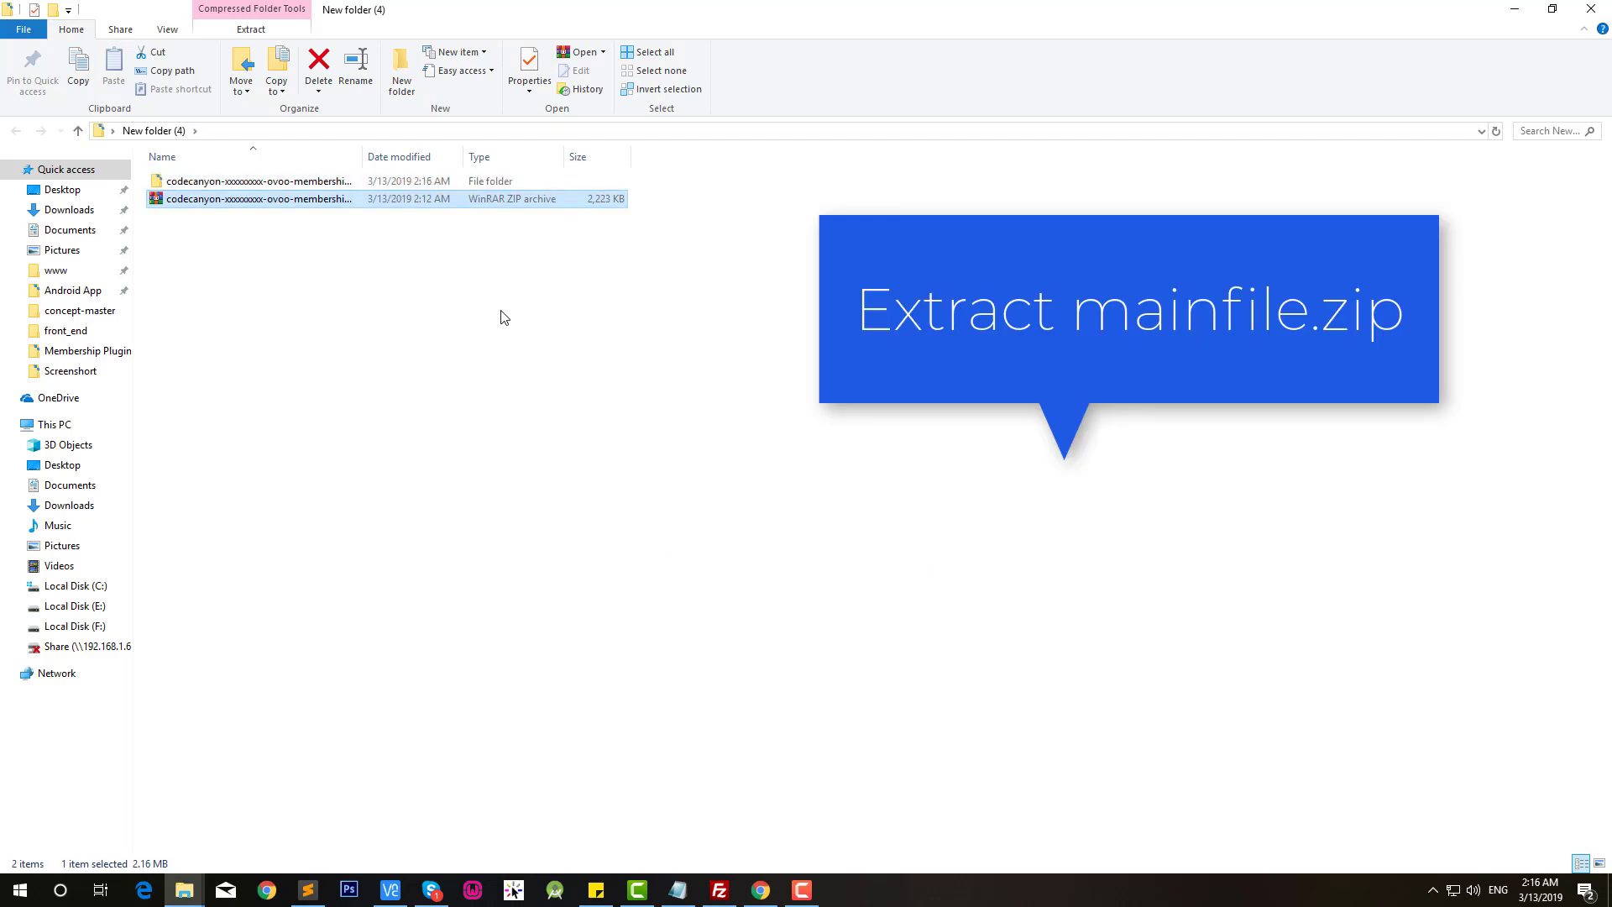
right_click(500, 312)
click(550, 382)
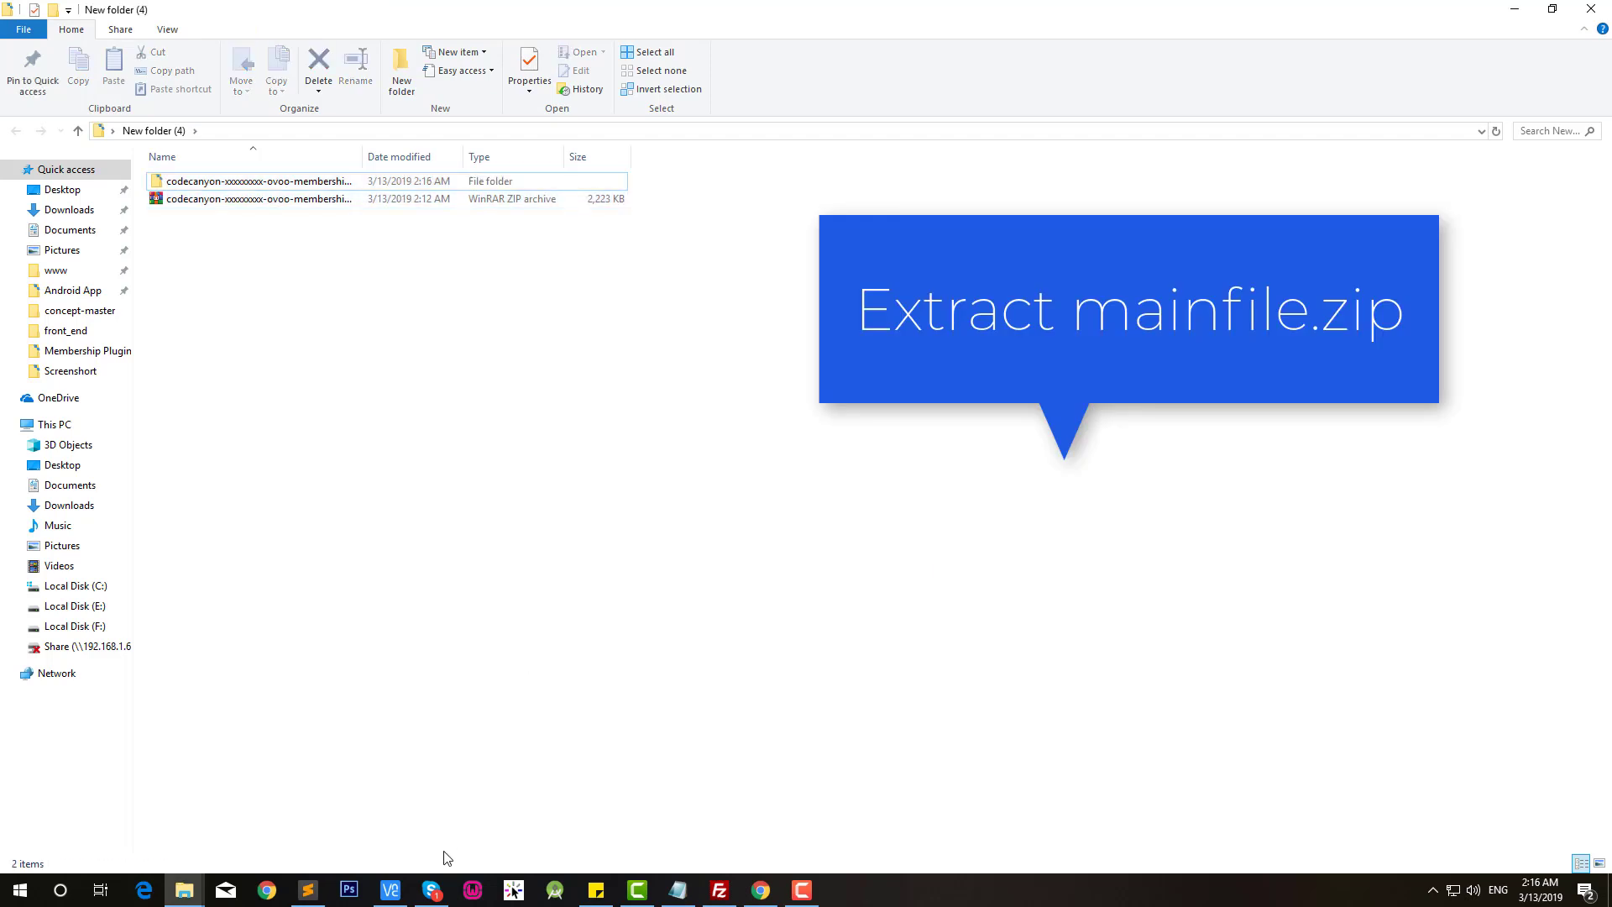
click(719, 890)
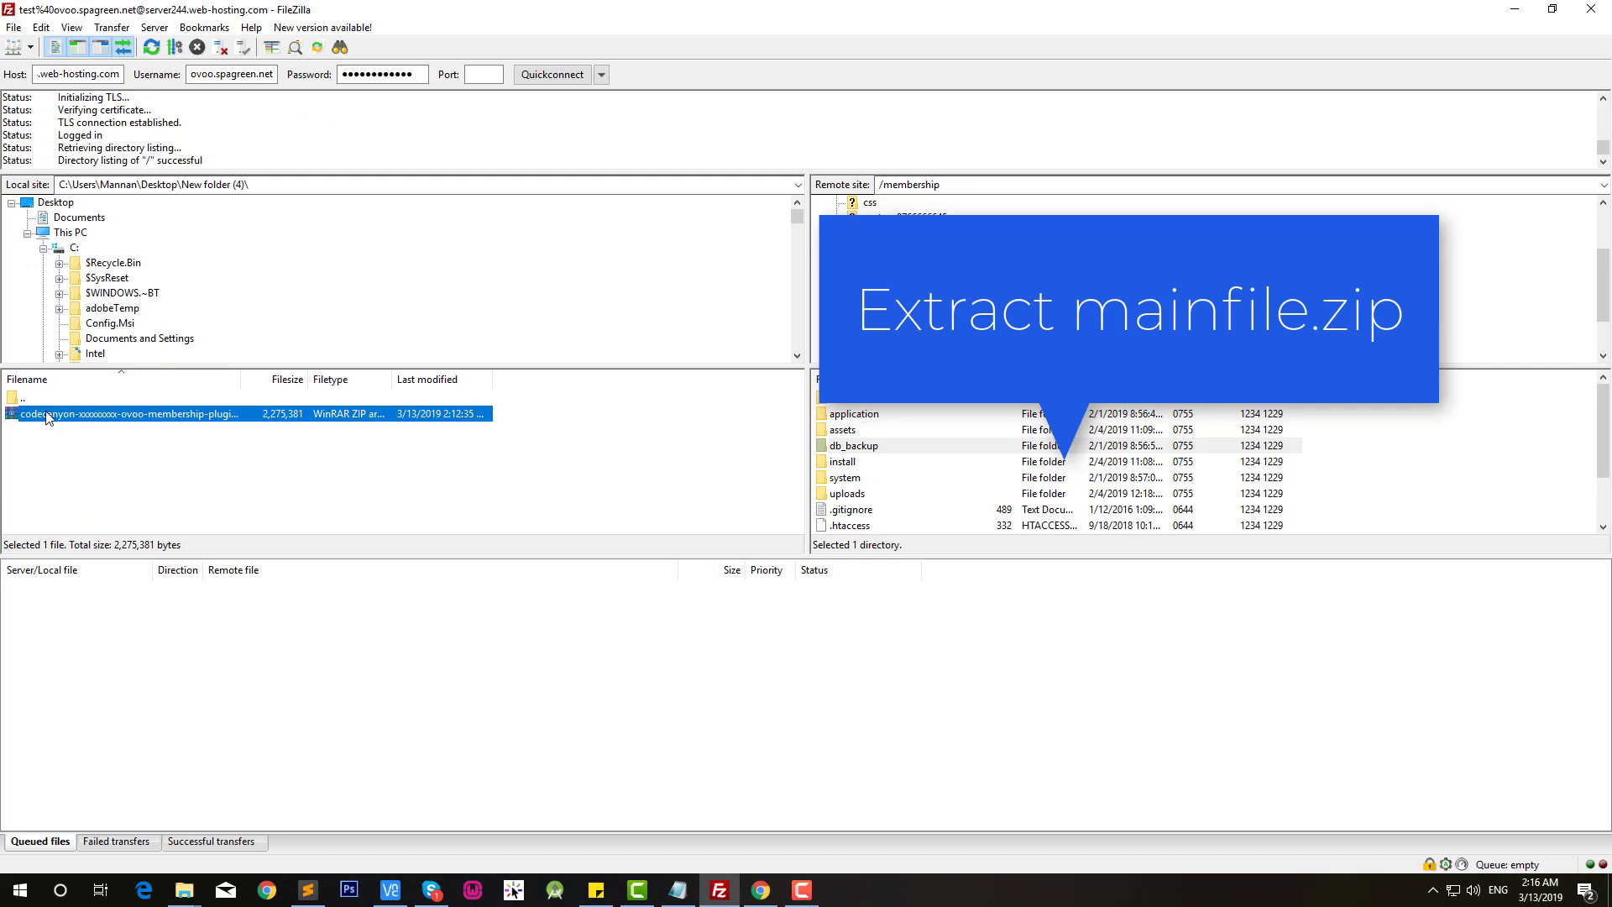
Step: Refresh FileZilla's local pane and open the extracted codecanyon plugin folder
click(32, 403)
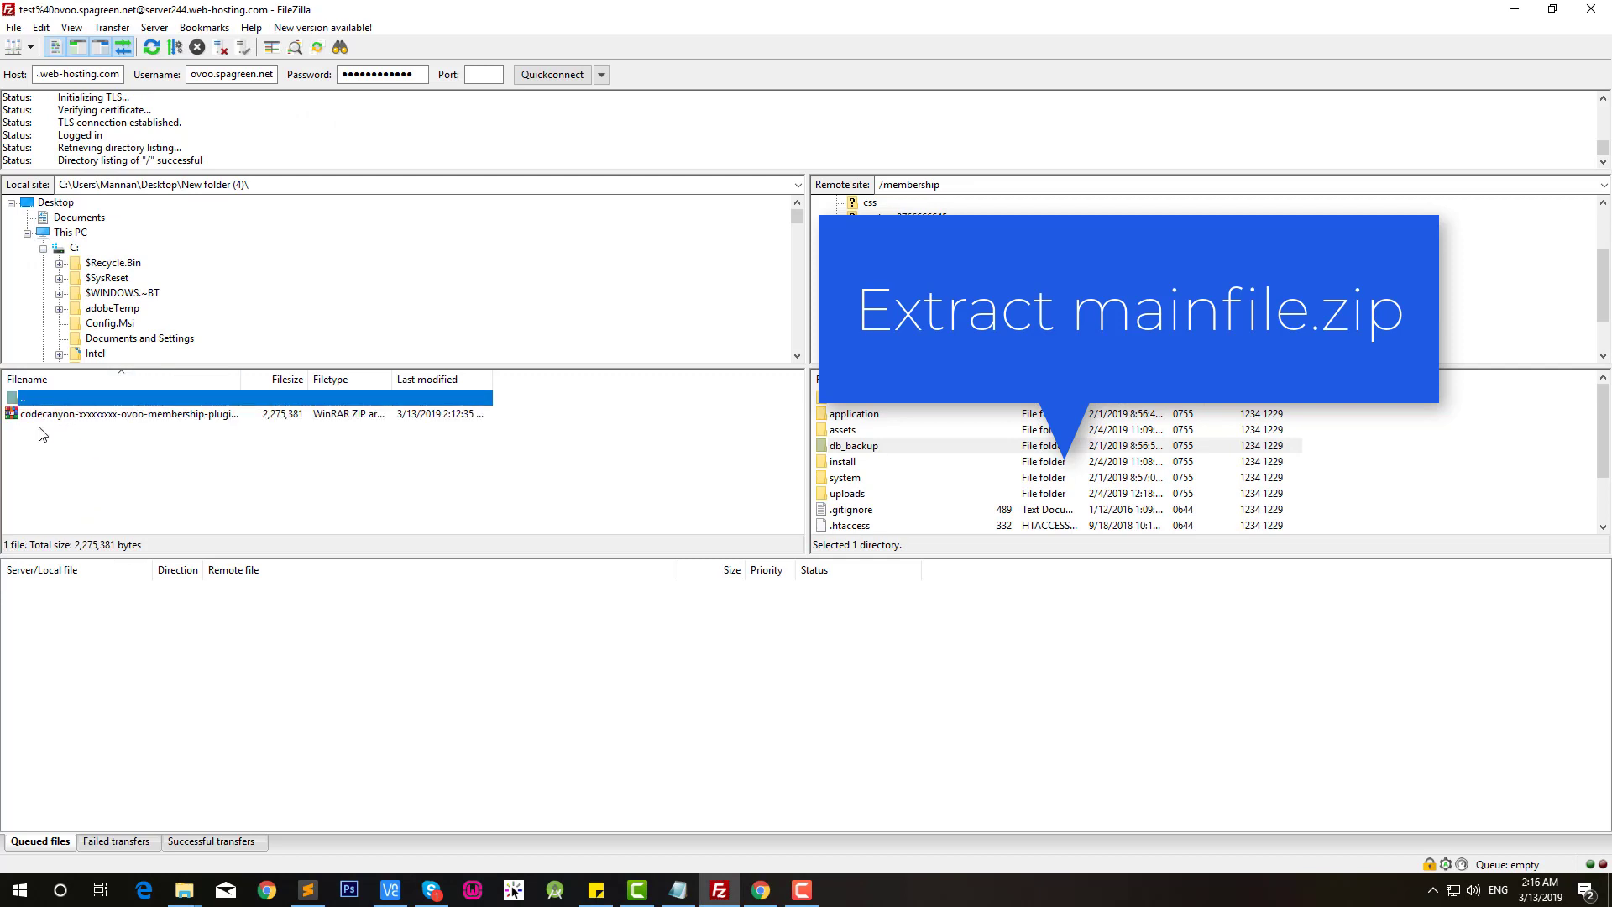
right_click(42, 433)
click(99, 559)
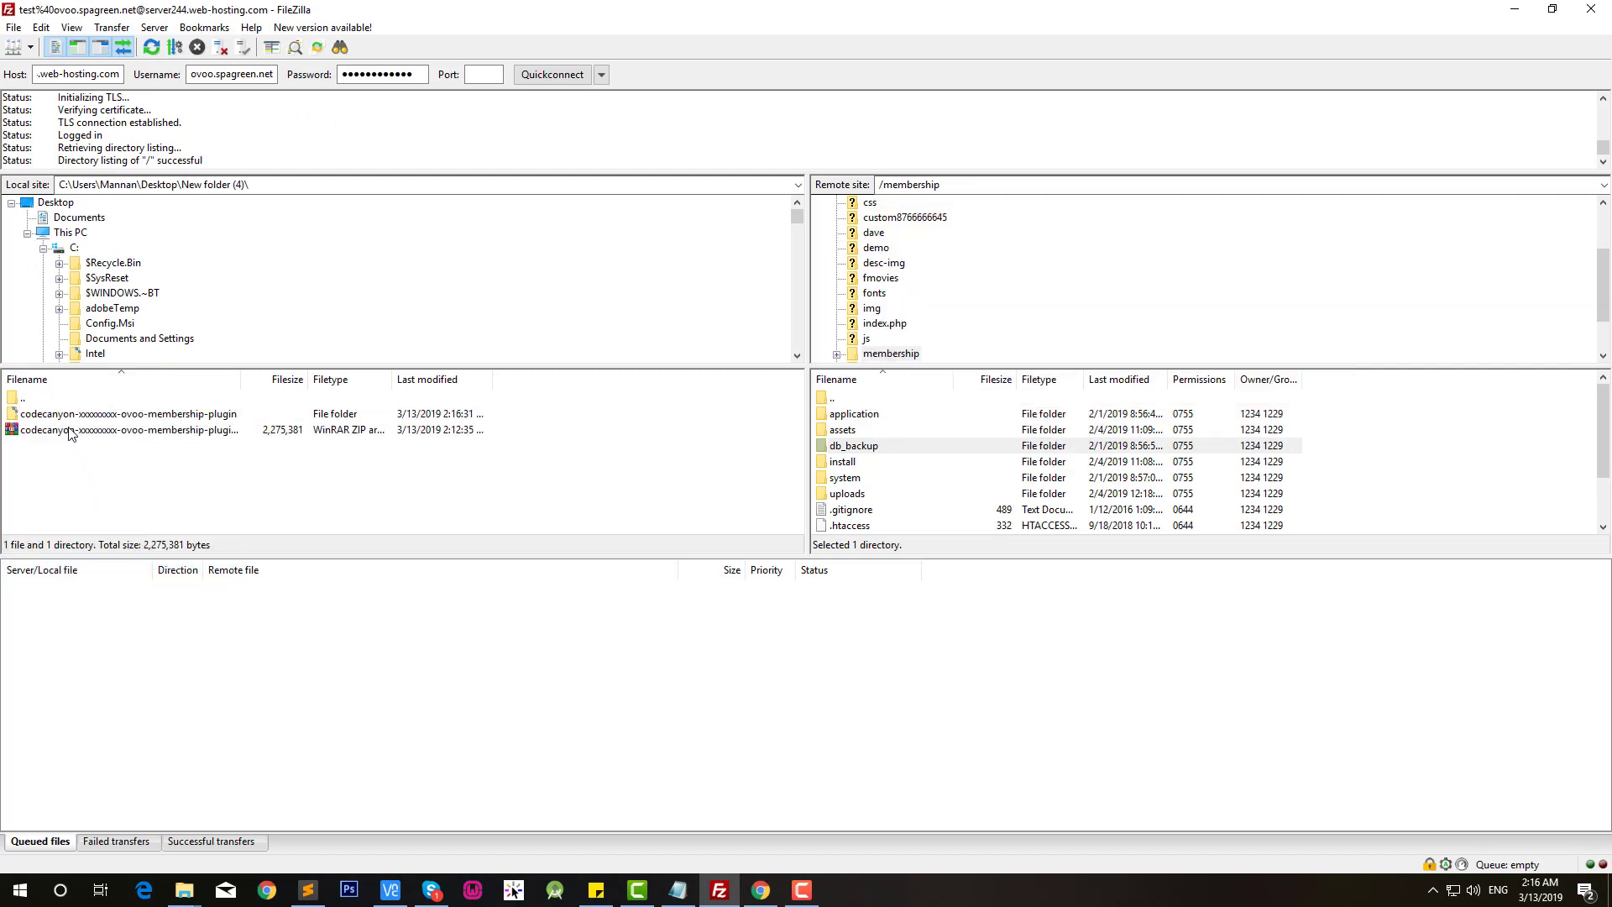
double_click(68, 415)
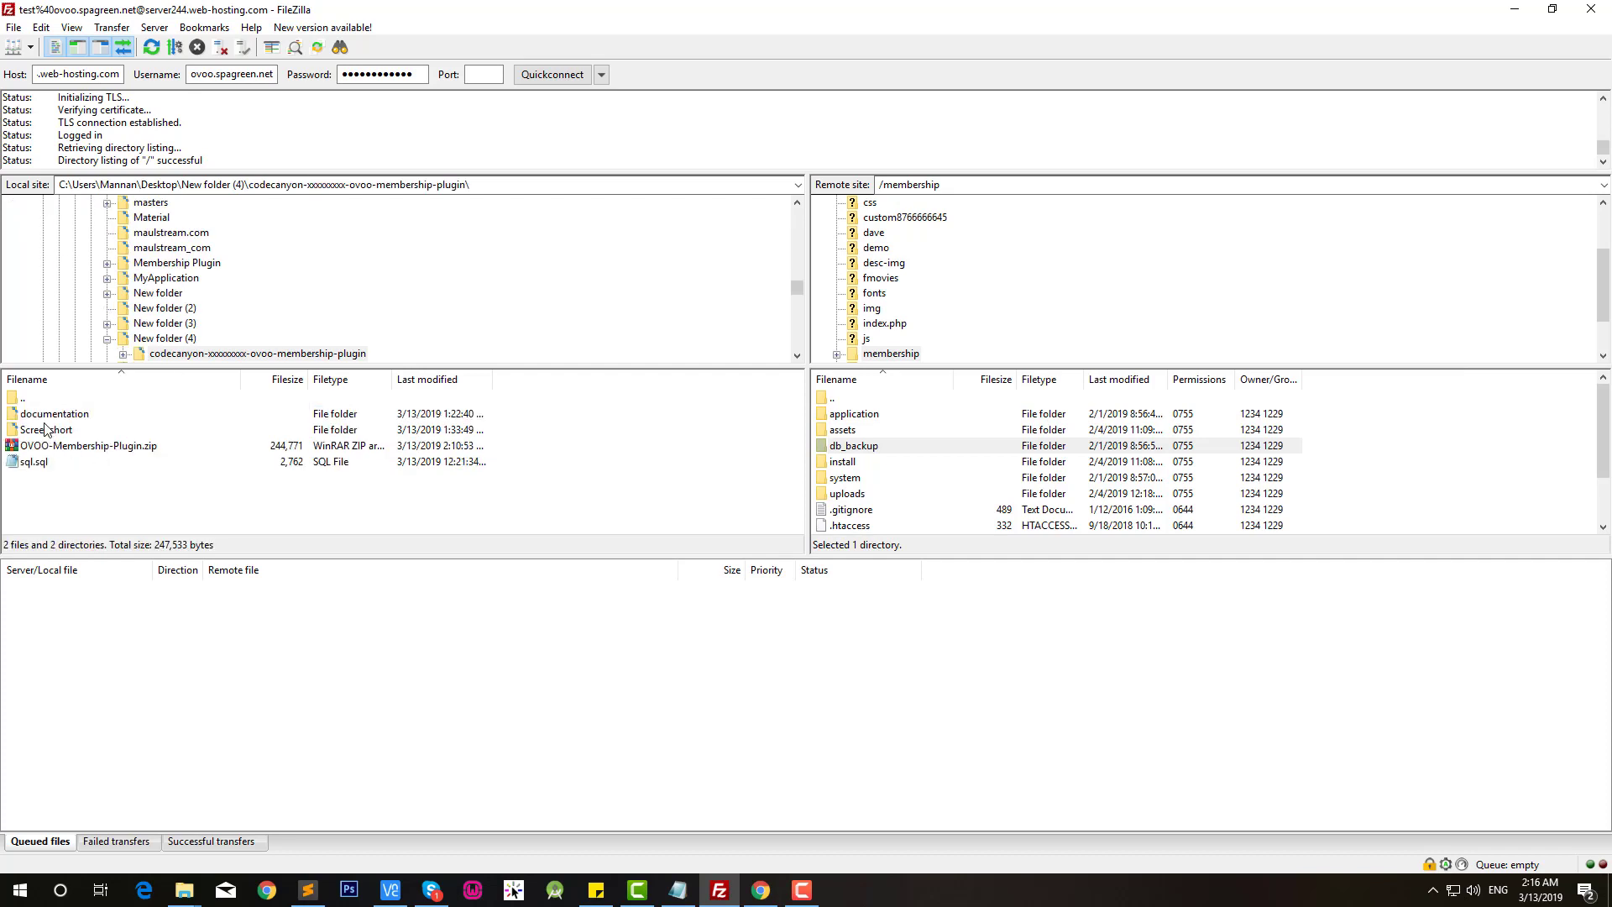
Step: Check the actions for OVOO-Membership-Plugin.zip, then dismiss them without uploading
click(54, 448)
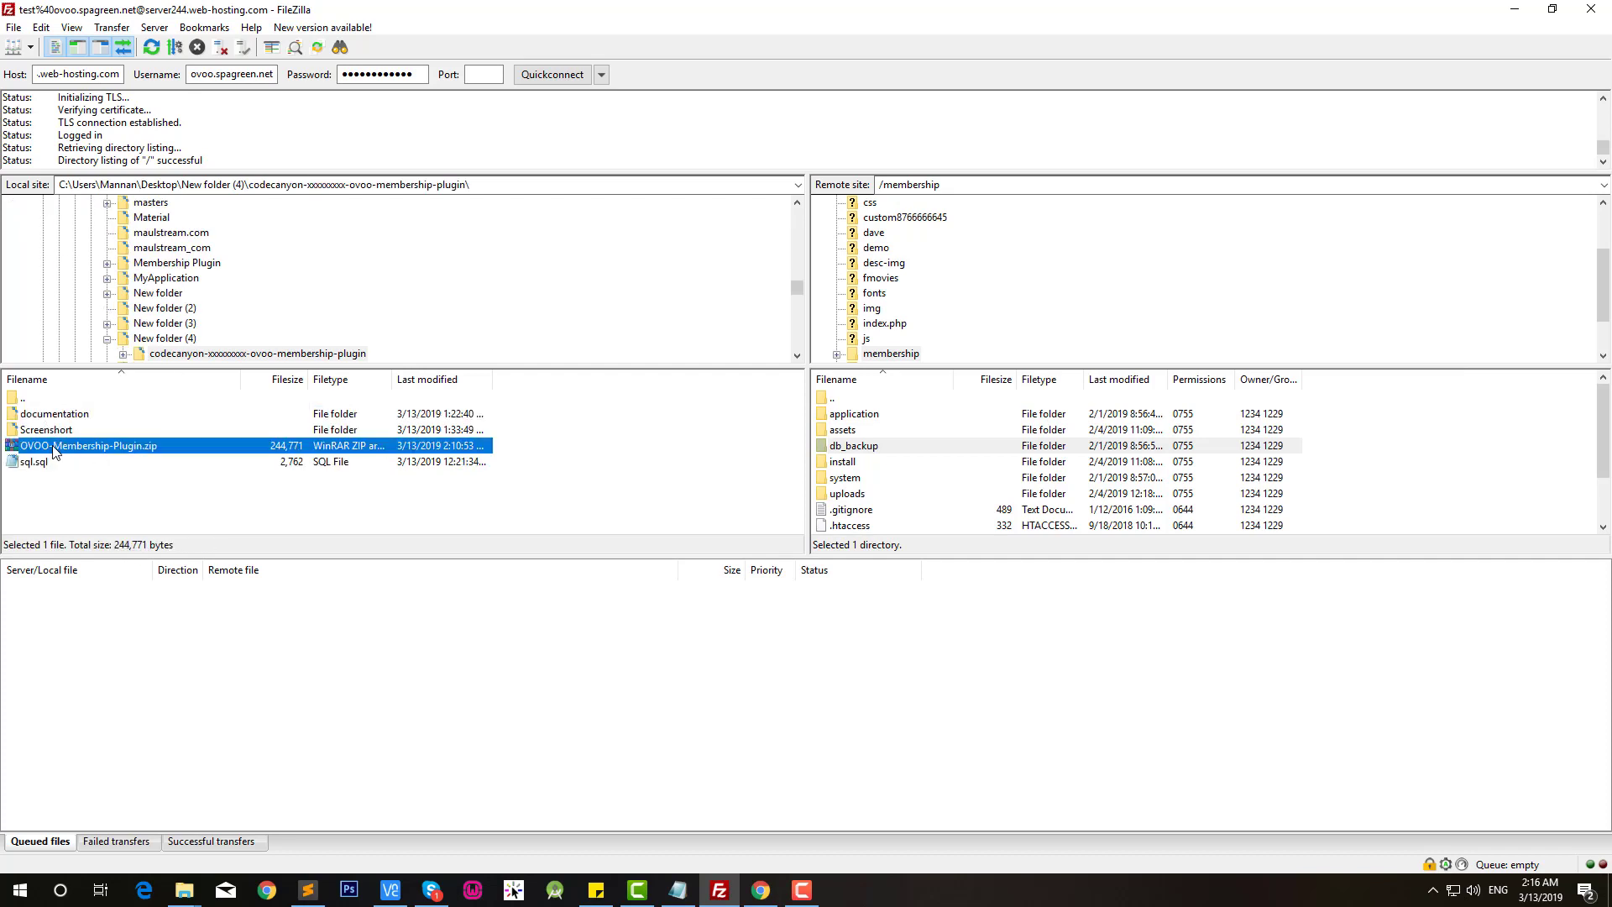
right_click(53, 451)
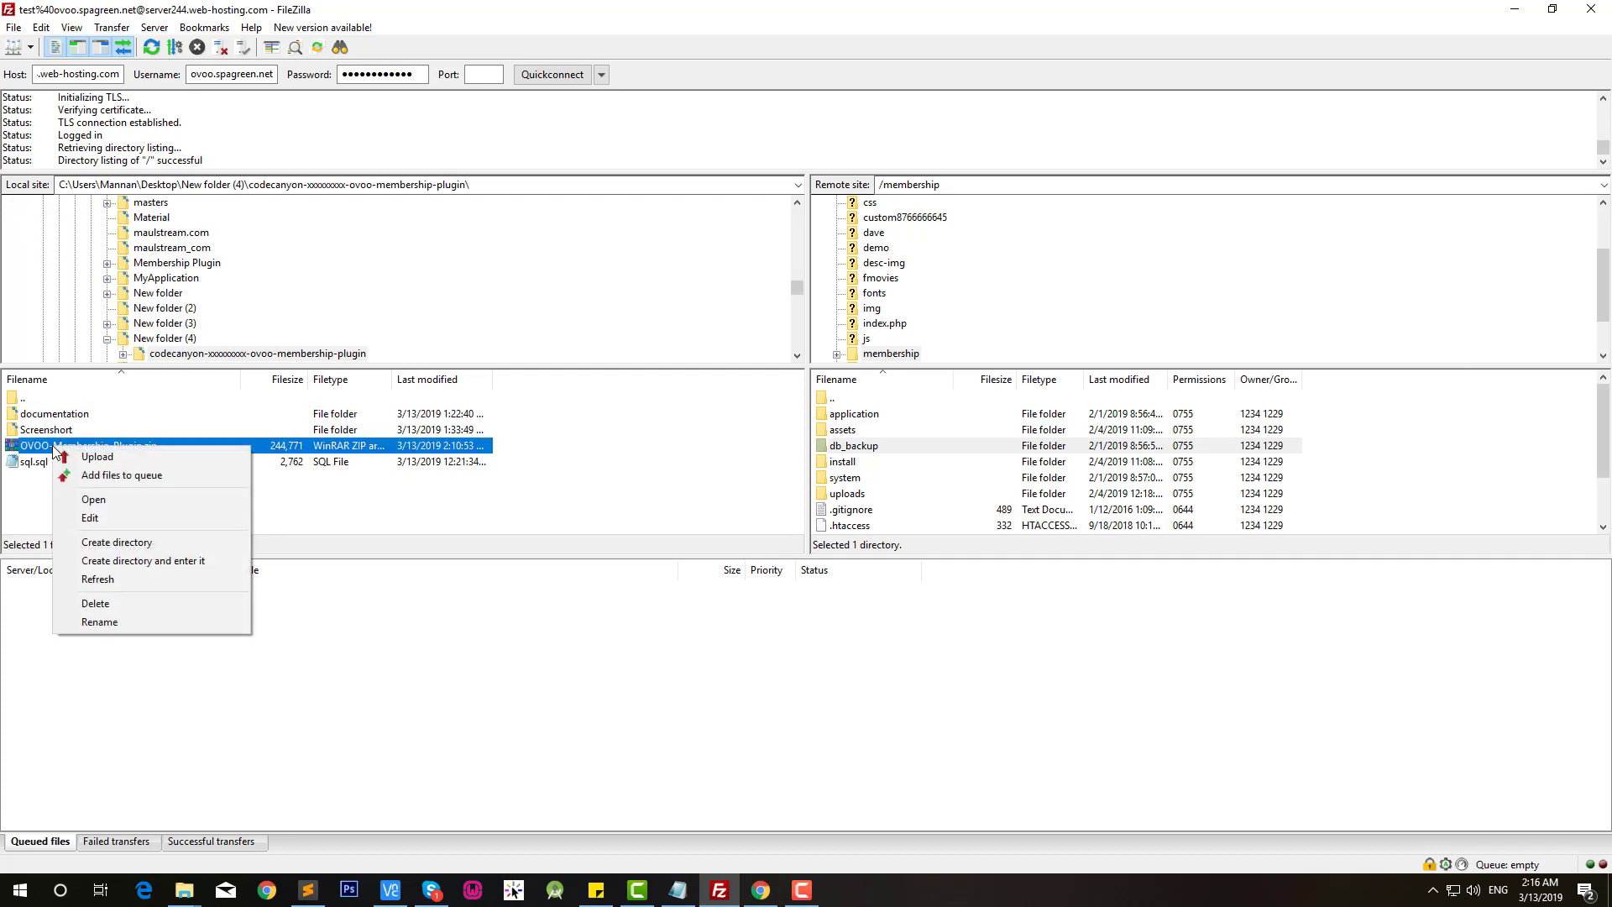
click(21, 518)
click(192, 895)
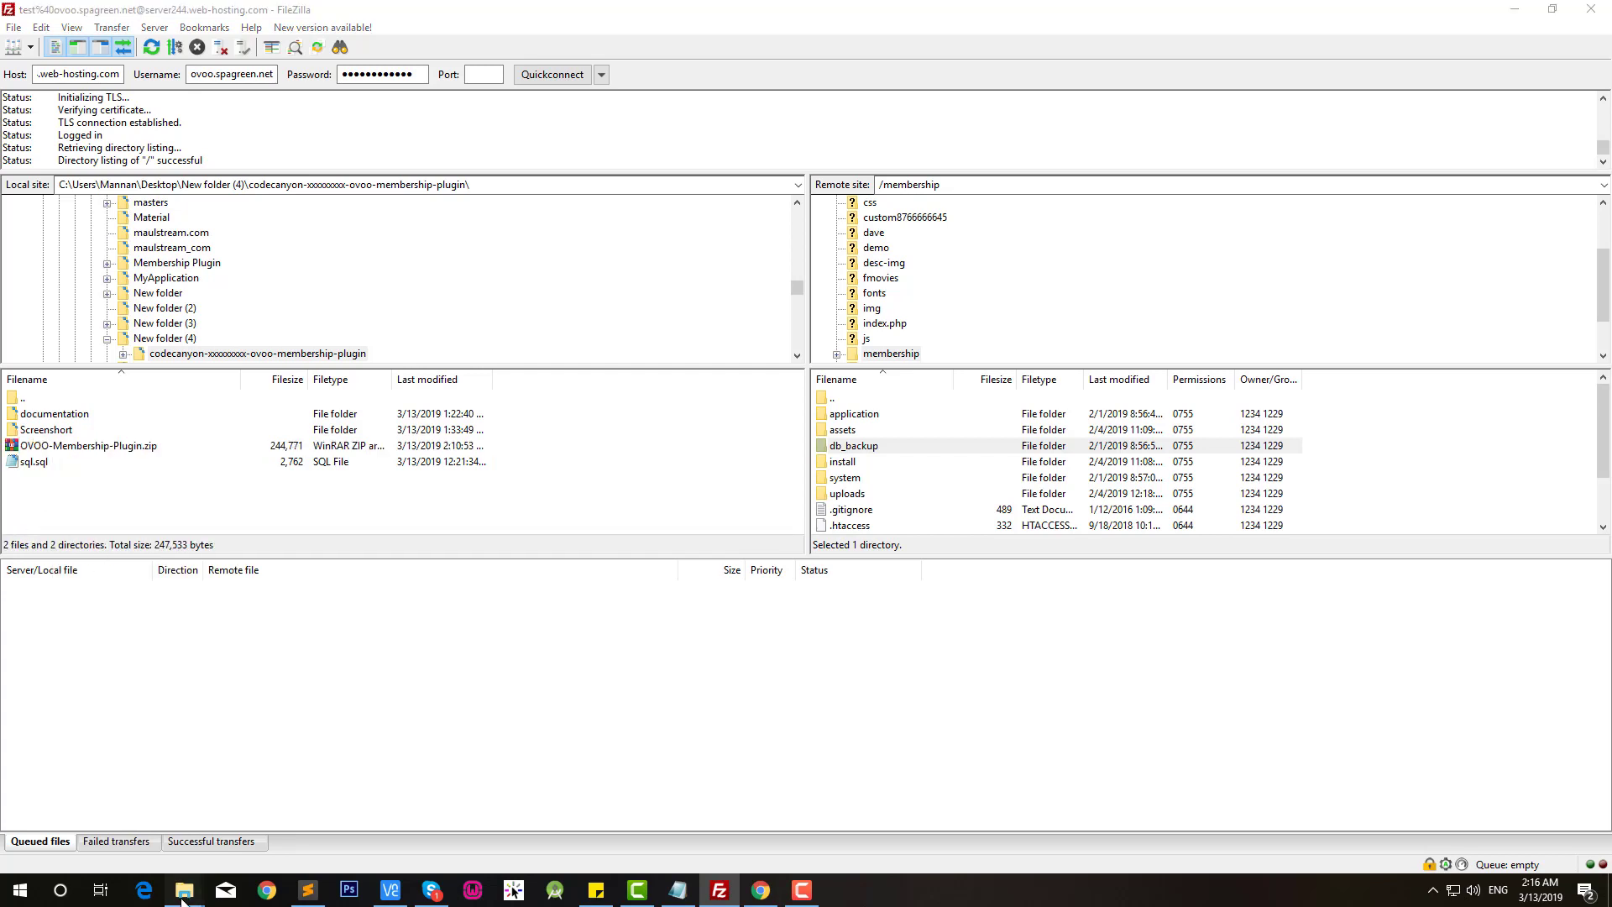
Step: In the codecanyon folder, extract OVOO-Membership-Plugin.zip to an OVOO-Membership-Plugin\ folder
click(823, 781)
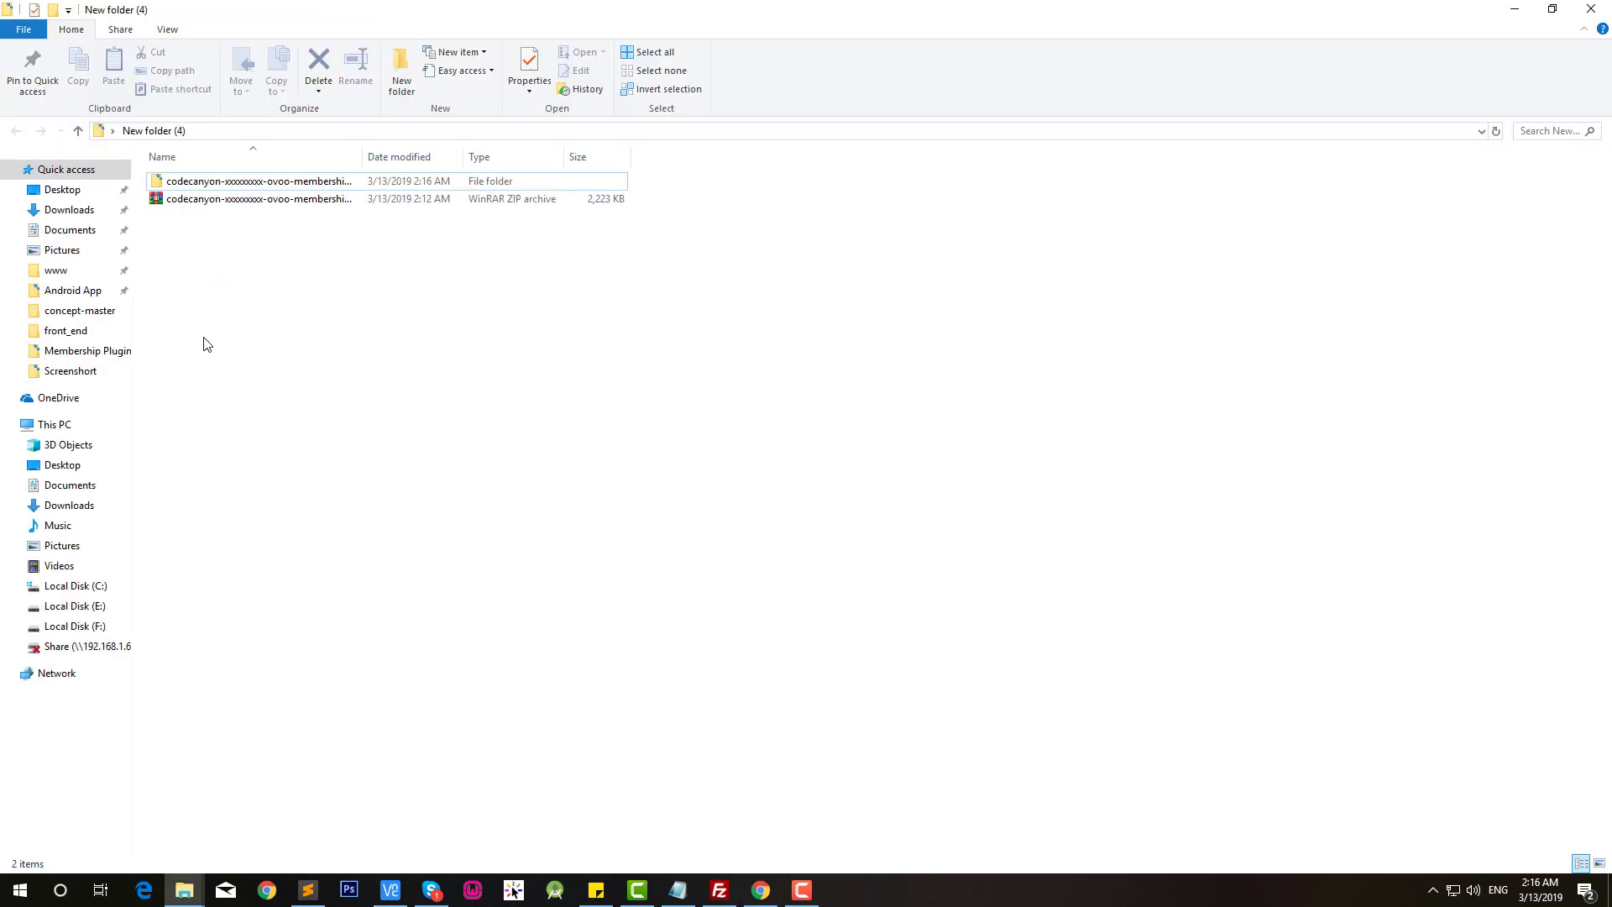
double_click(216, 181)
click(239, 222)
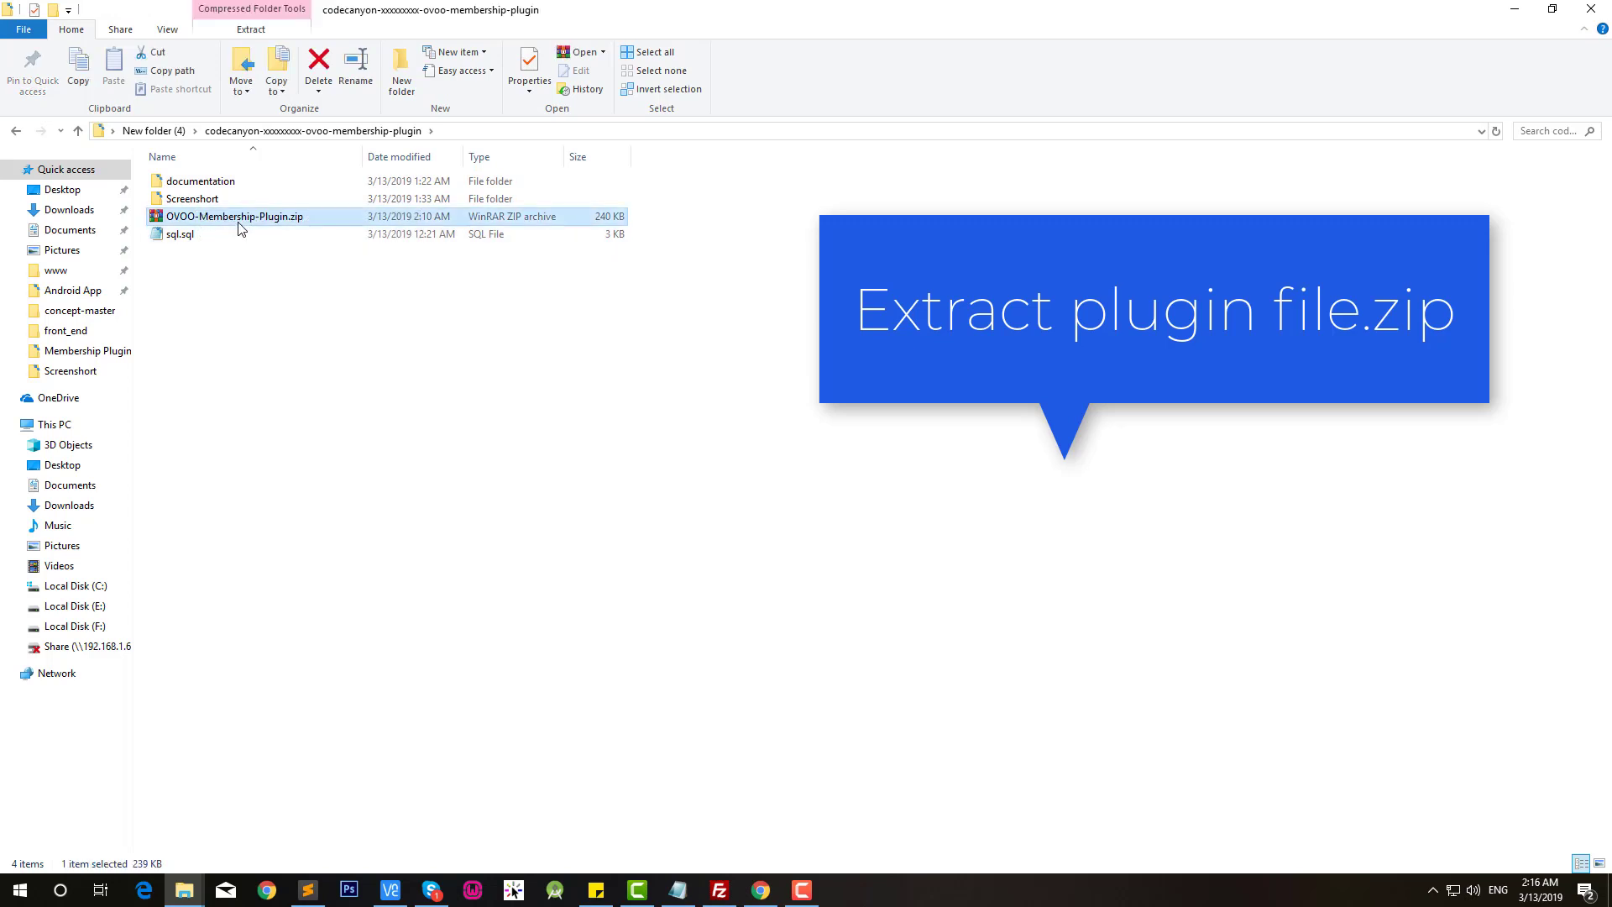
right_click(232, 218)
click(277, 335)
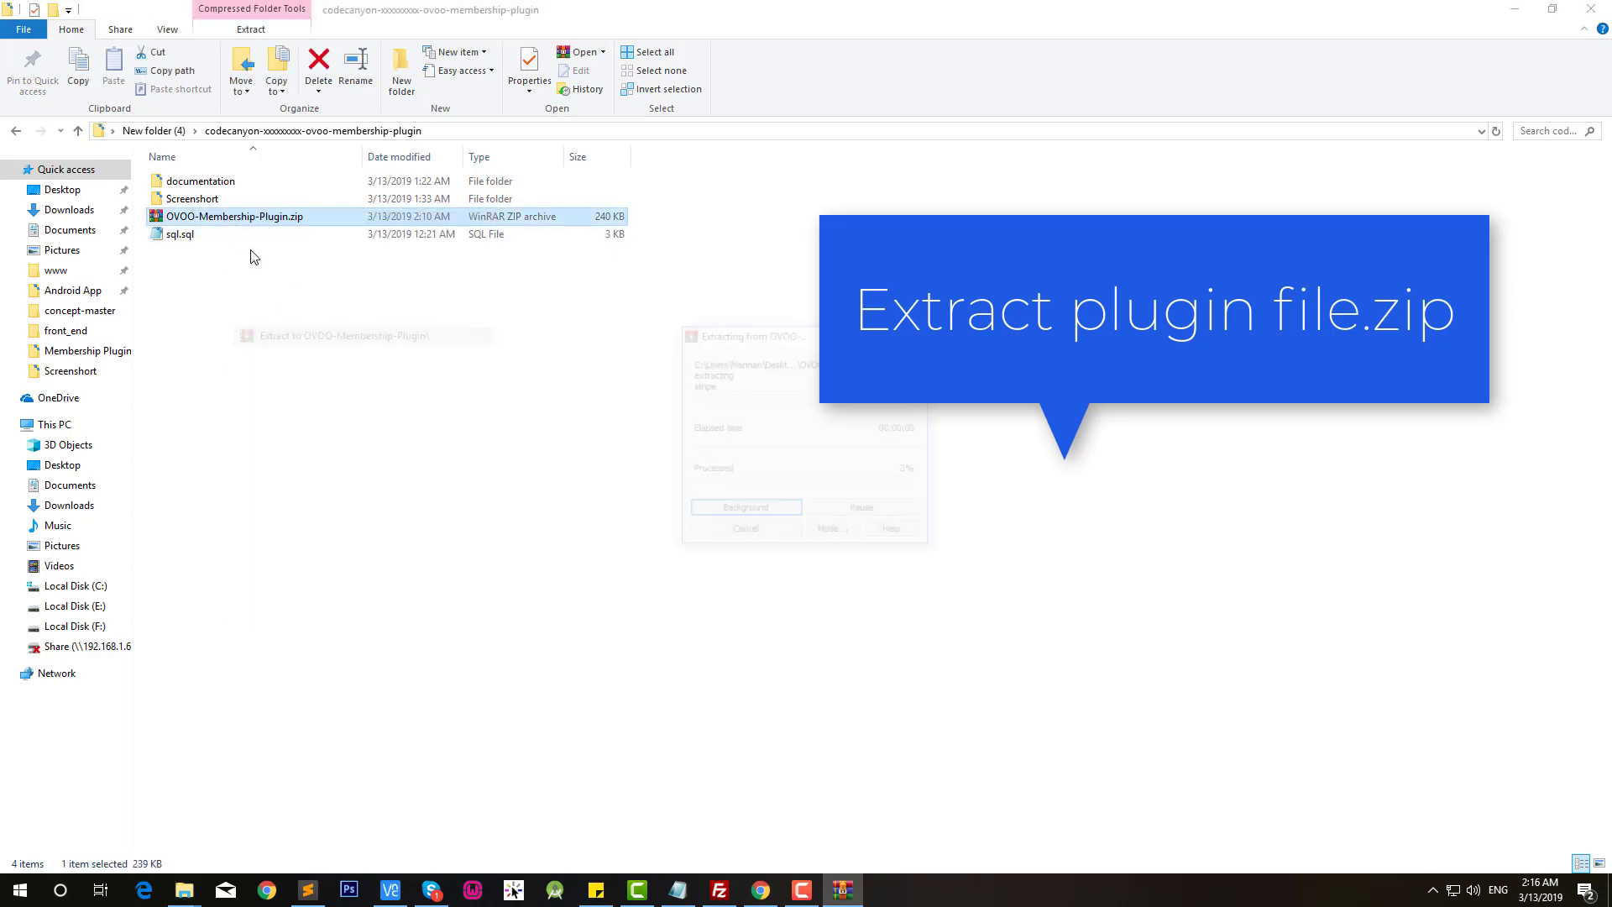
right_click(243, 339)
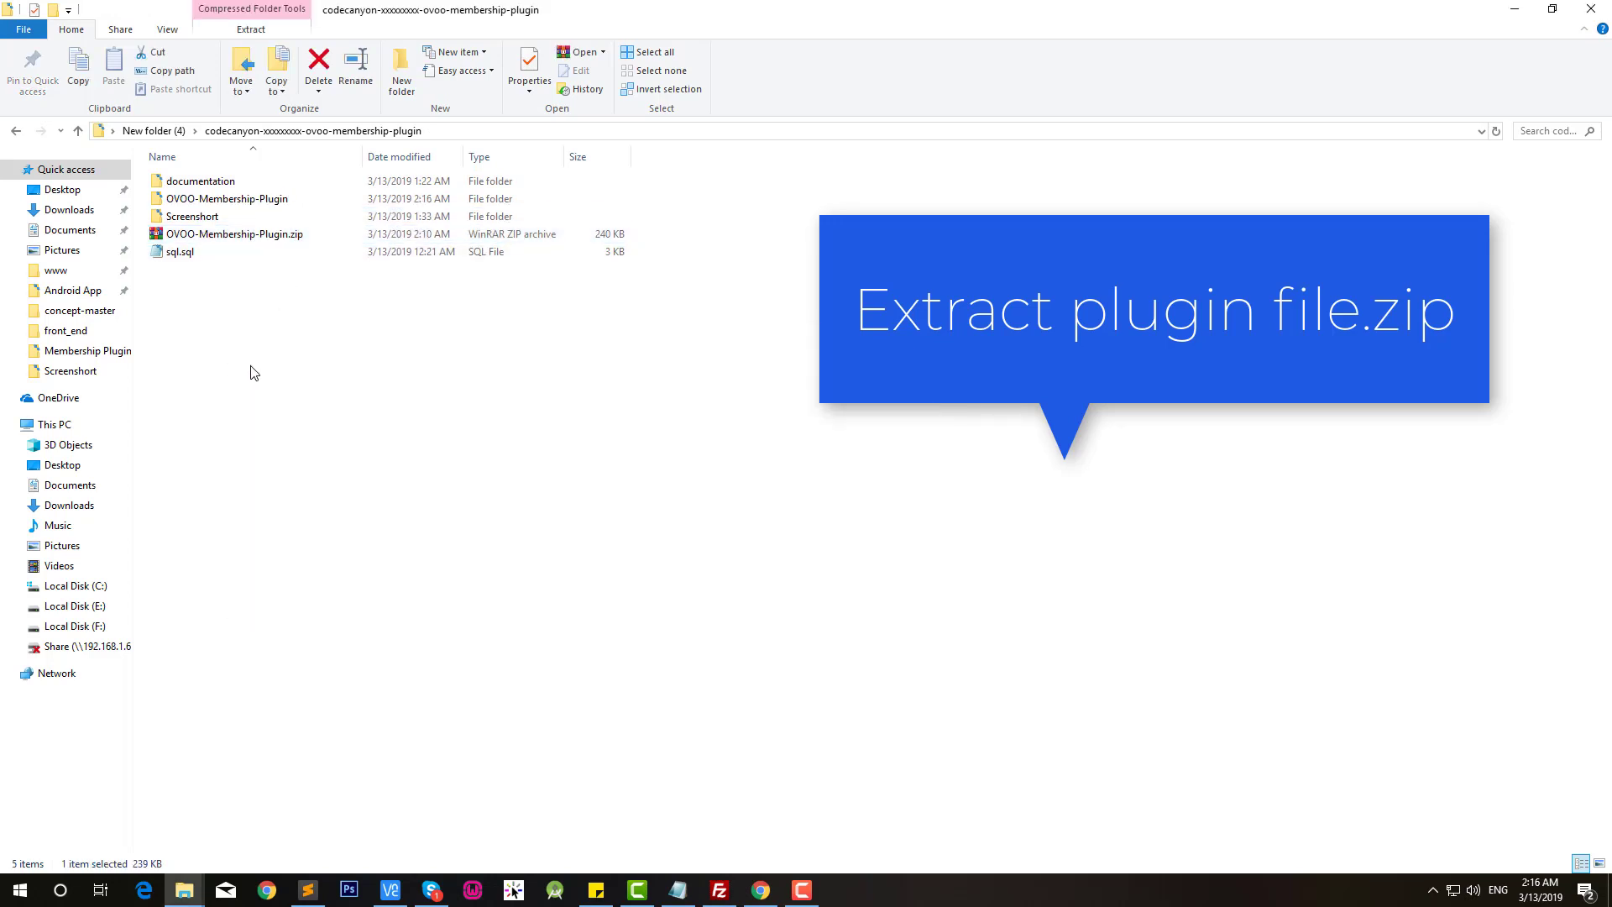
Step: Refresh FileZilla's local list, open OVOO-Membership-Plugin, and select application and assets
click(720, 890)
click(46, 449)
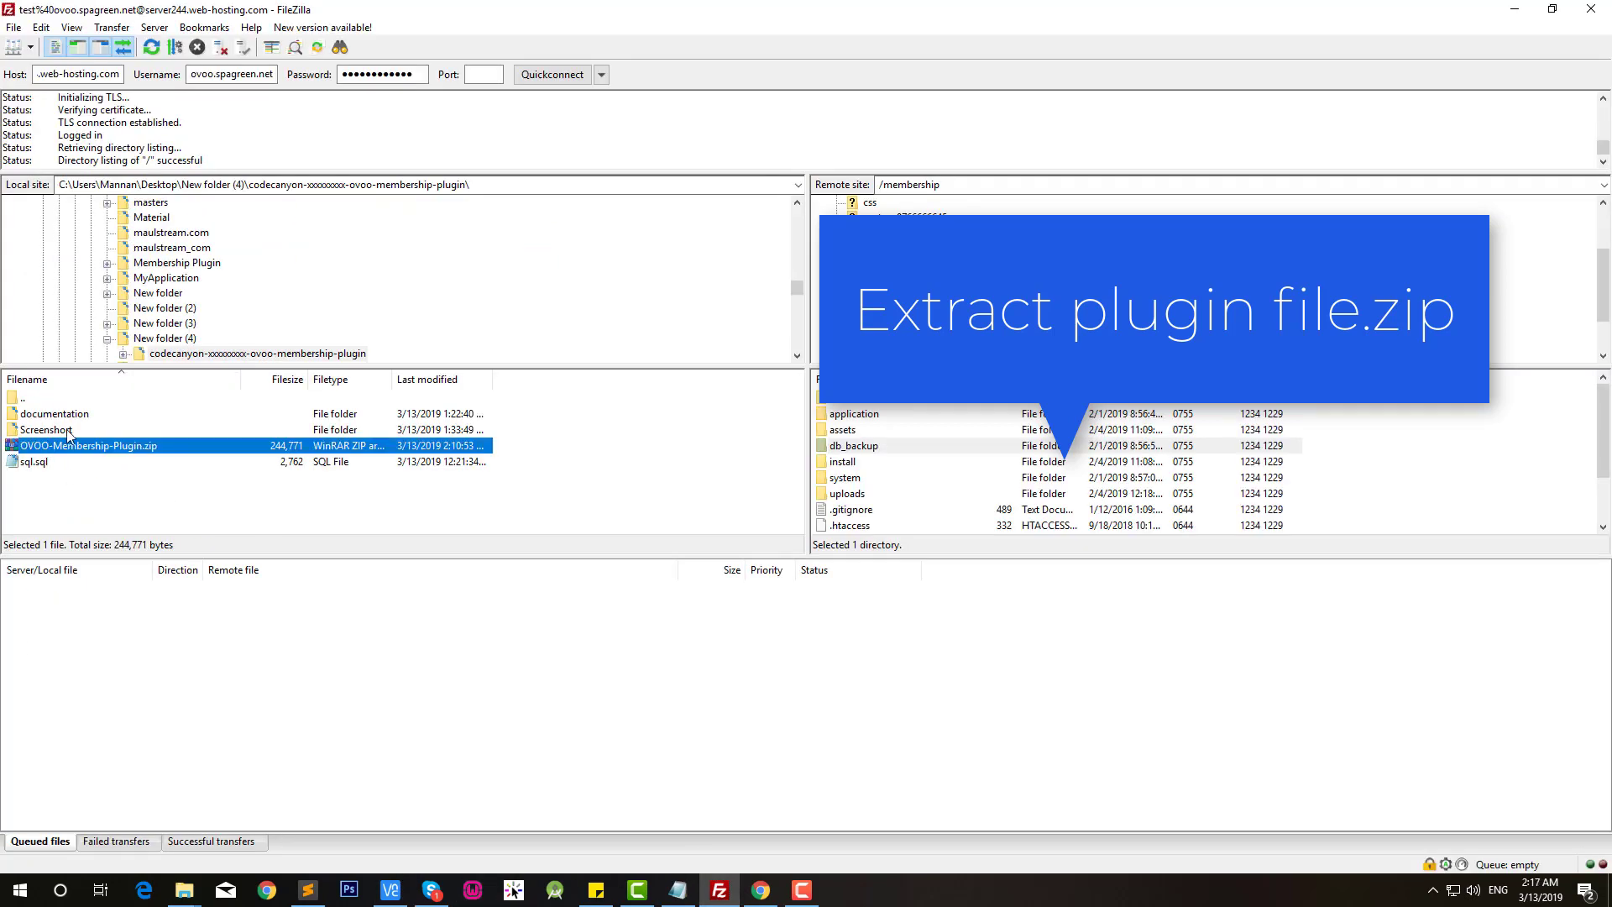
right_click(84, 466)
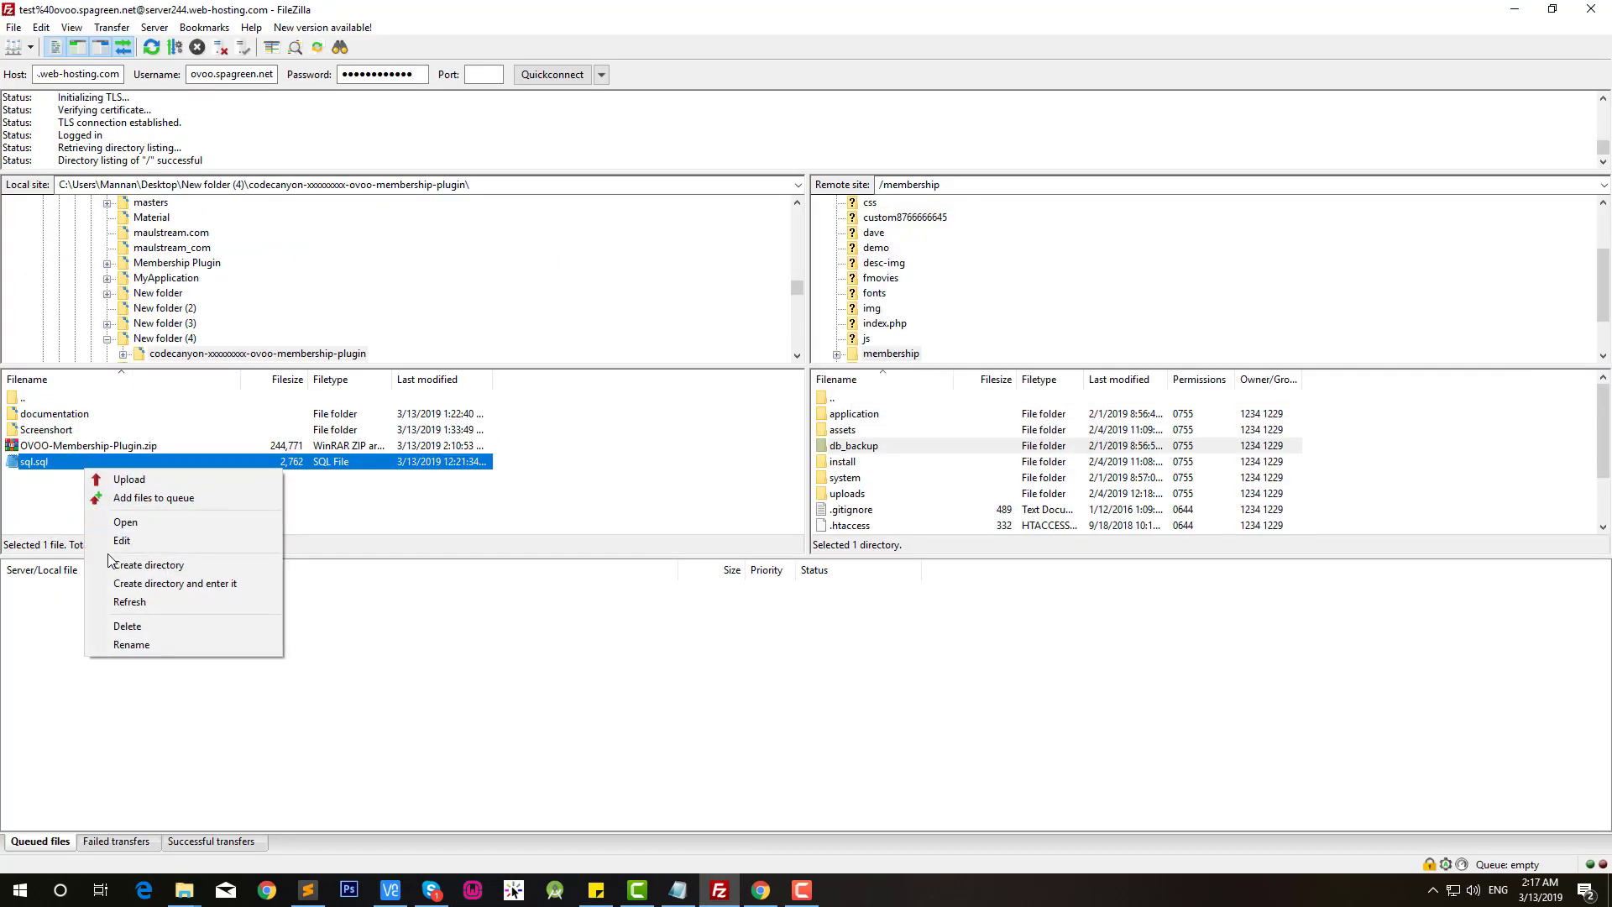
click(130, 602)
double_click(68, 431)
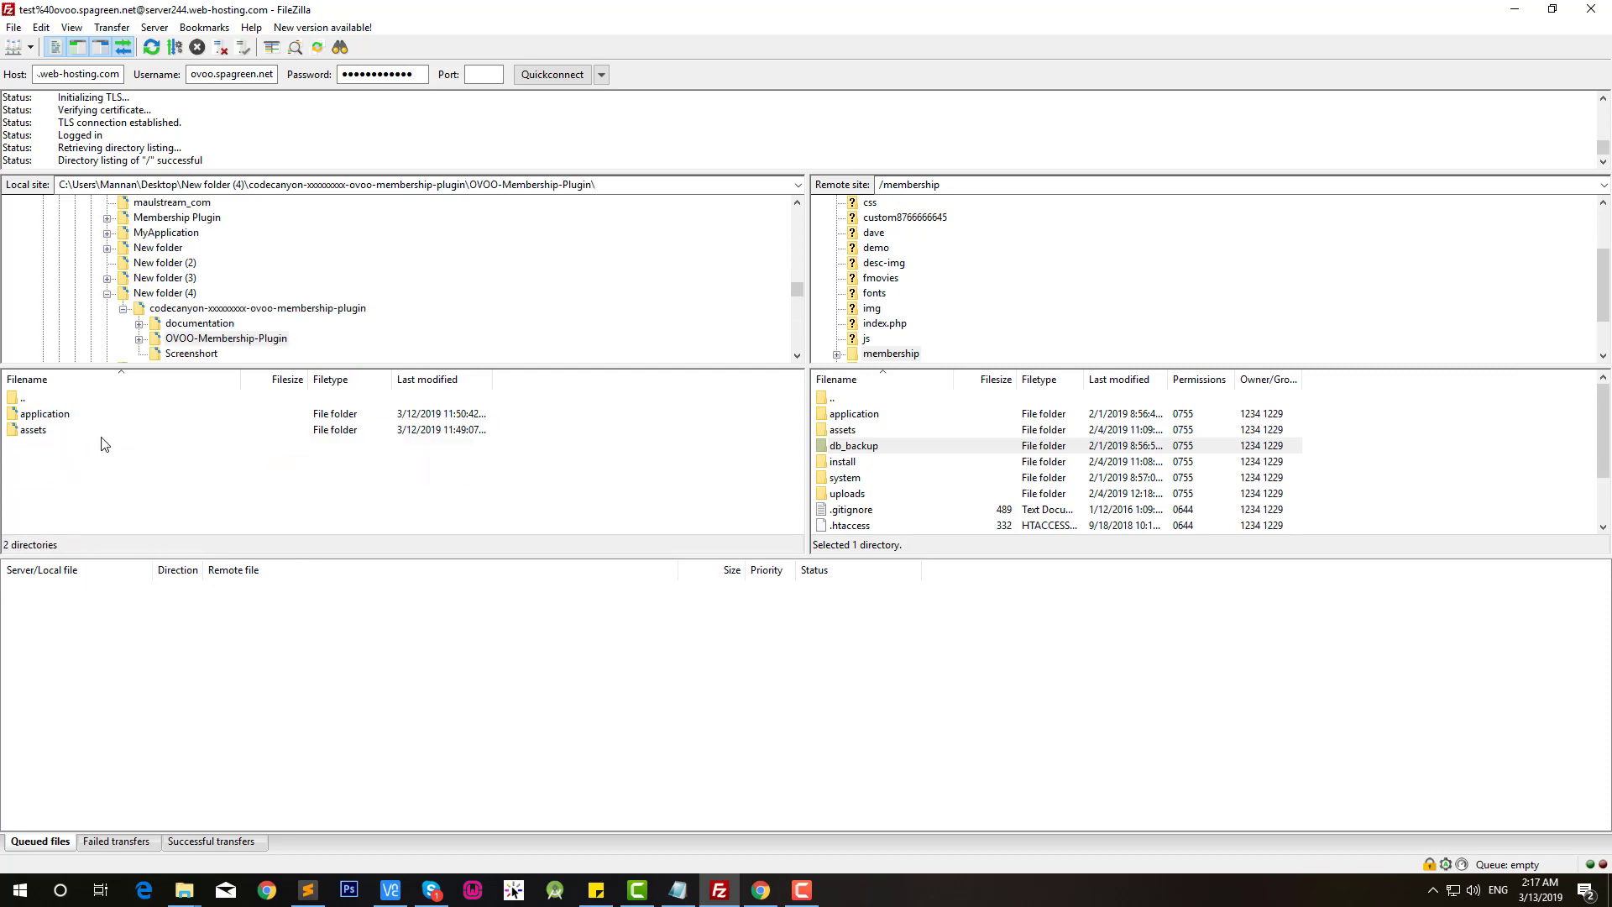
click(46, 421)
shift+click(33, 431)
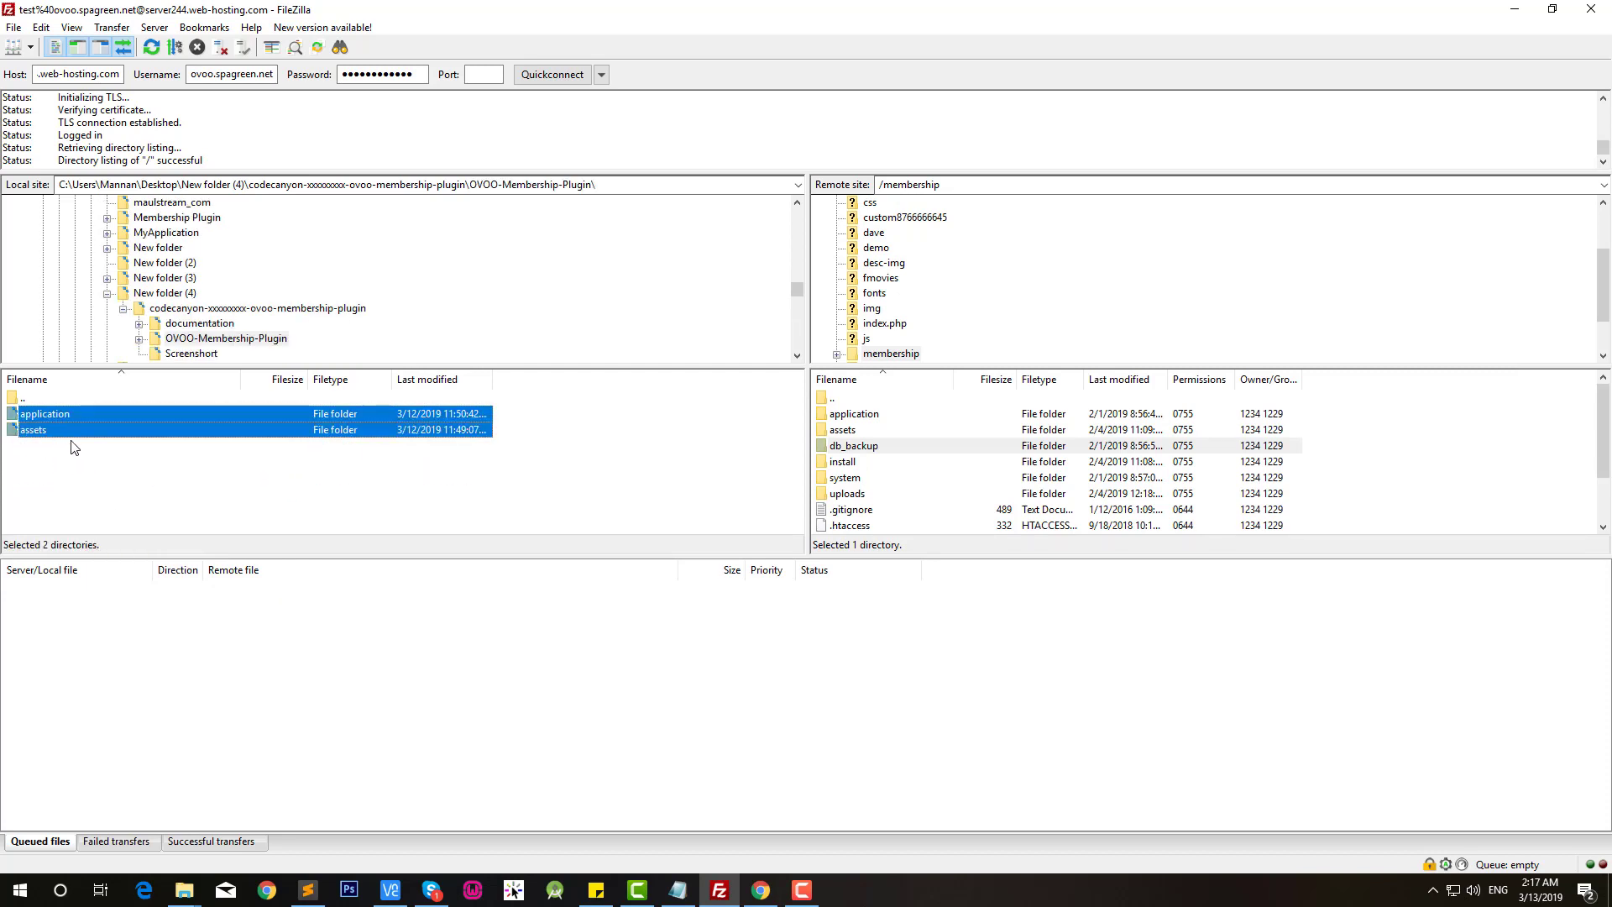
Step: Drag application and assets onto remote /membership, choosing Overwrite for all existing files
drag(47, 418, 939, 517)
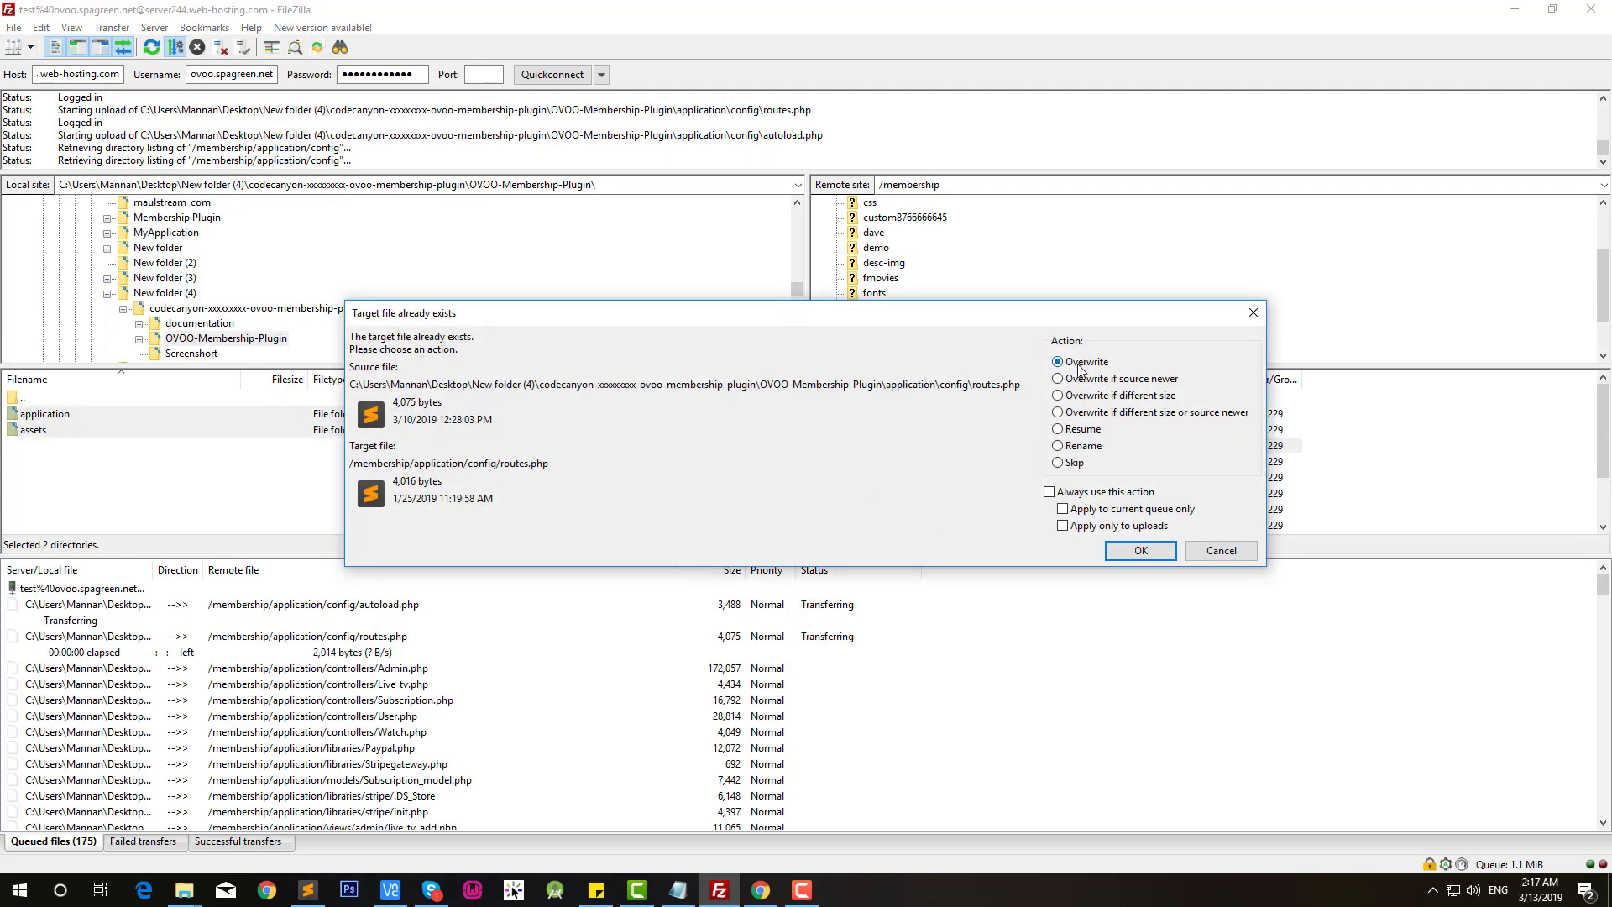
click(1049, 494)
click(1134, 555)
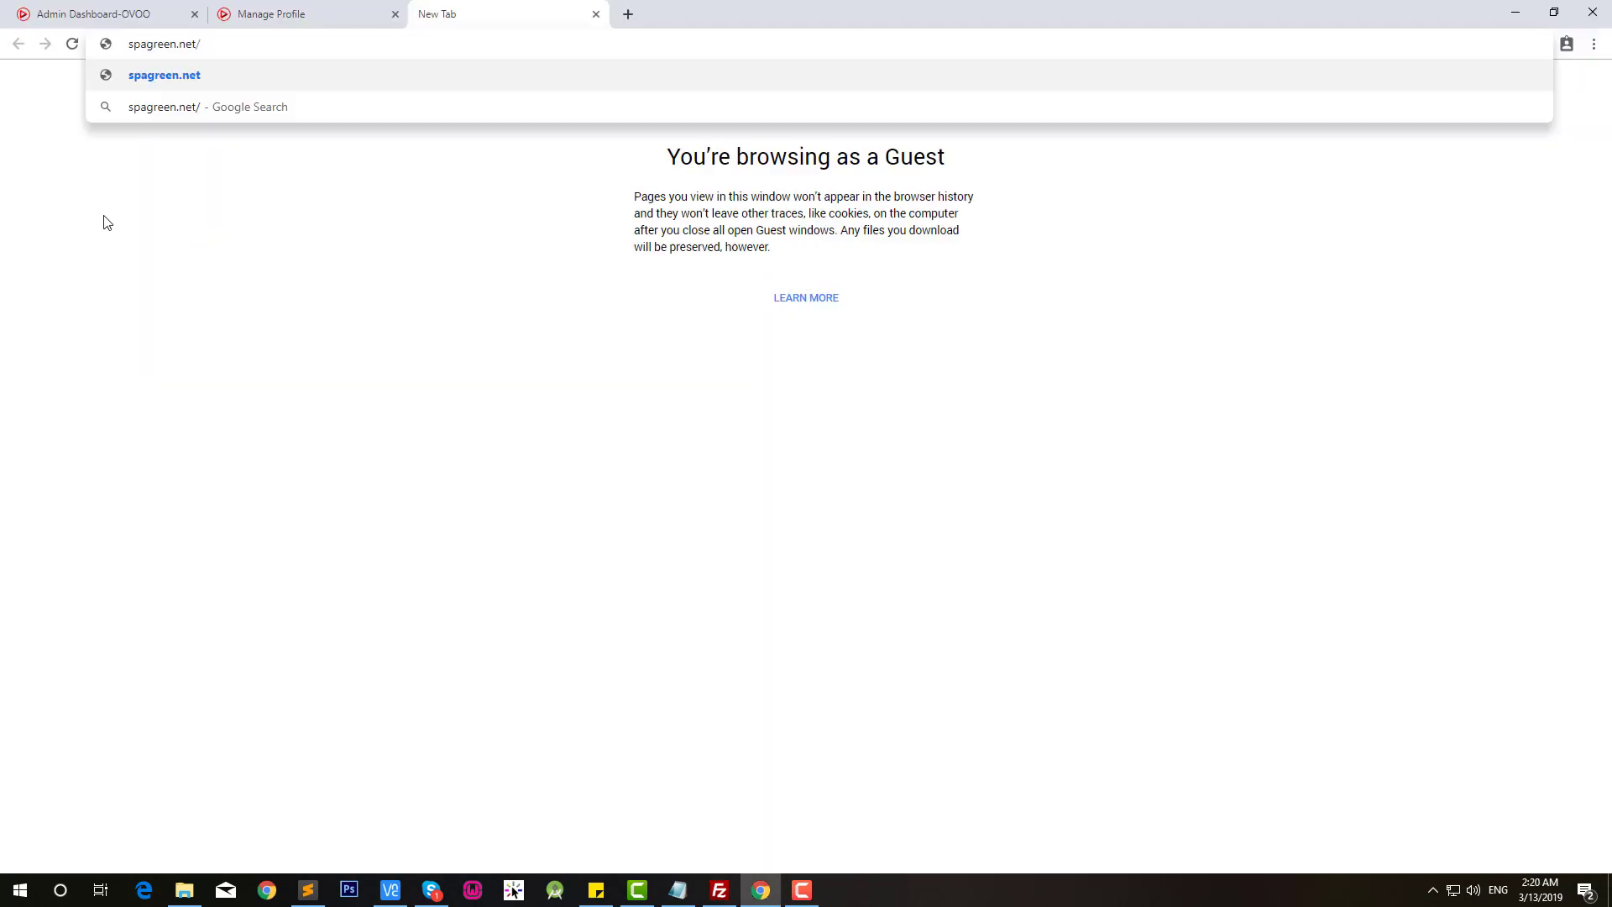
Step: Load spagreen.net/cpanel and log in with the hosting account credentials
text(cpanel)
key(Return)
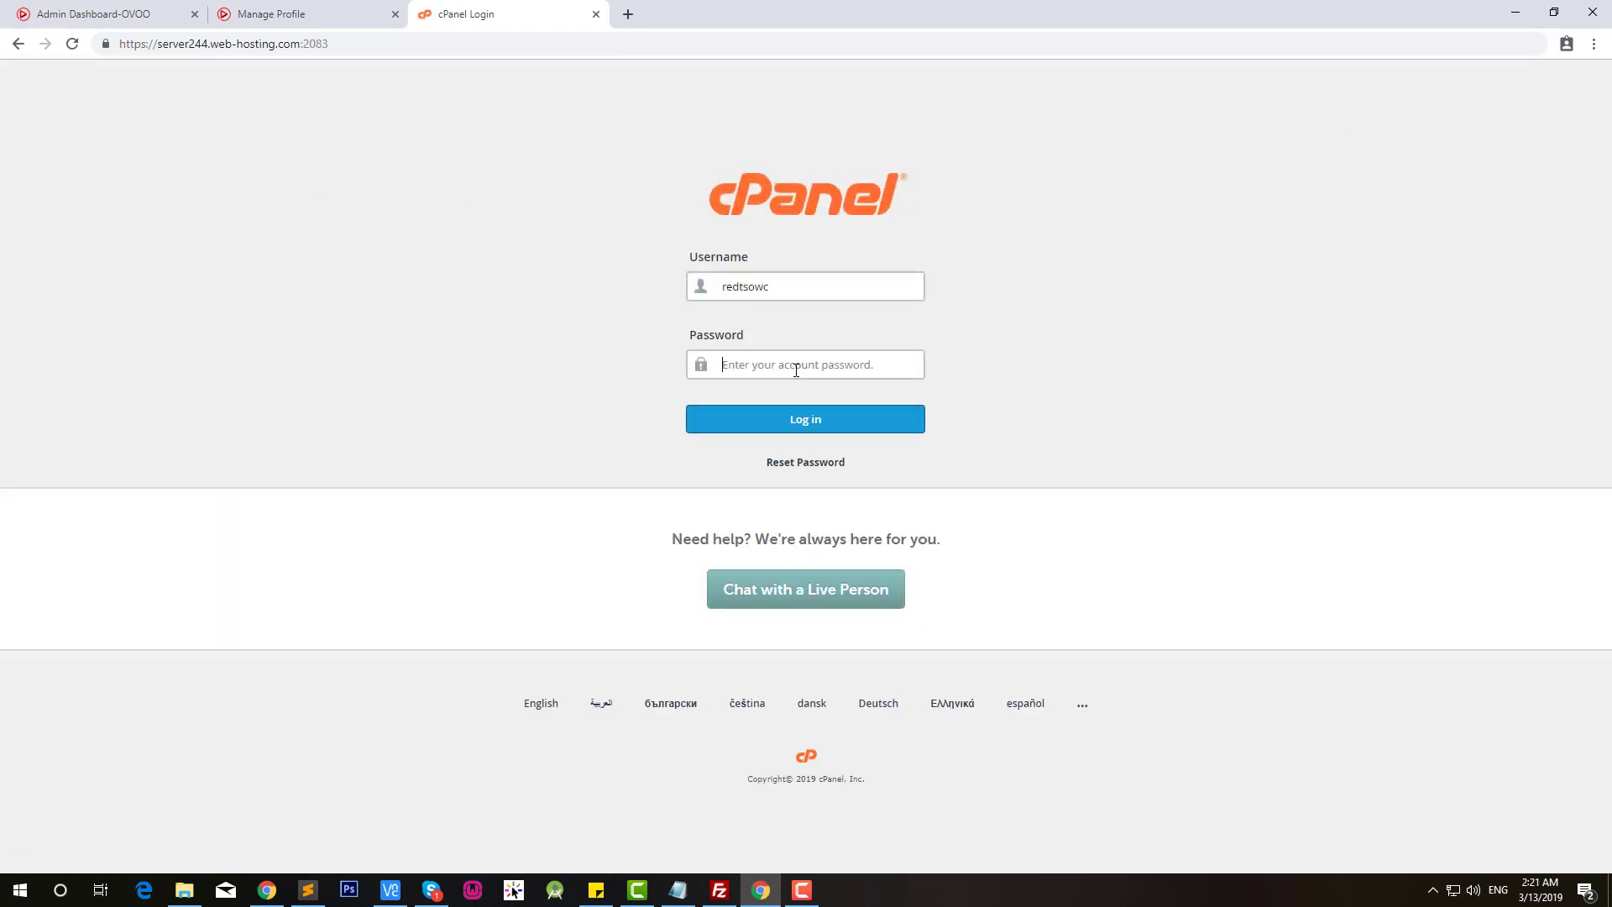
key(ctrl+v)
click(773, 424)
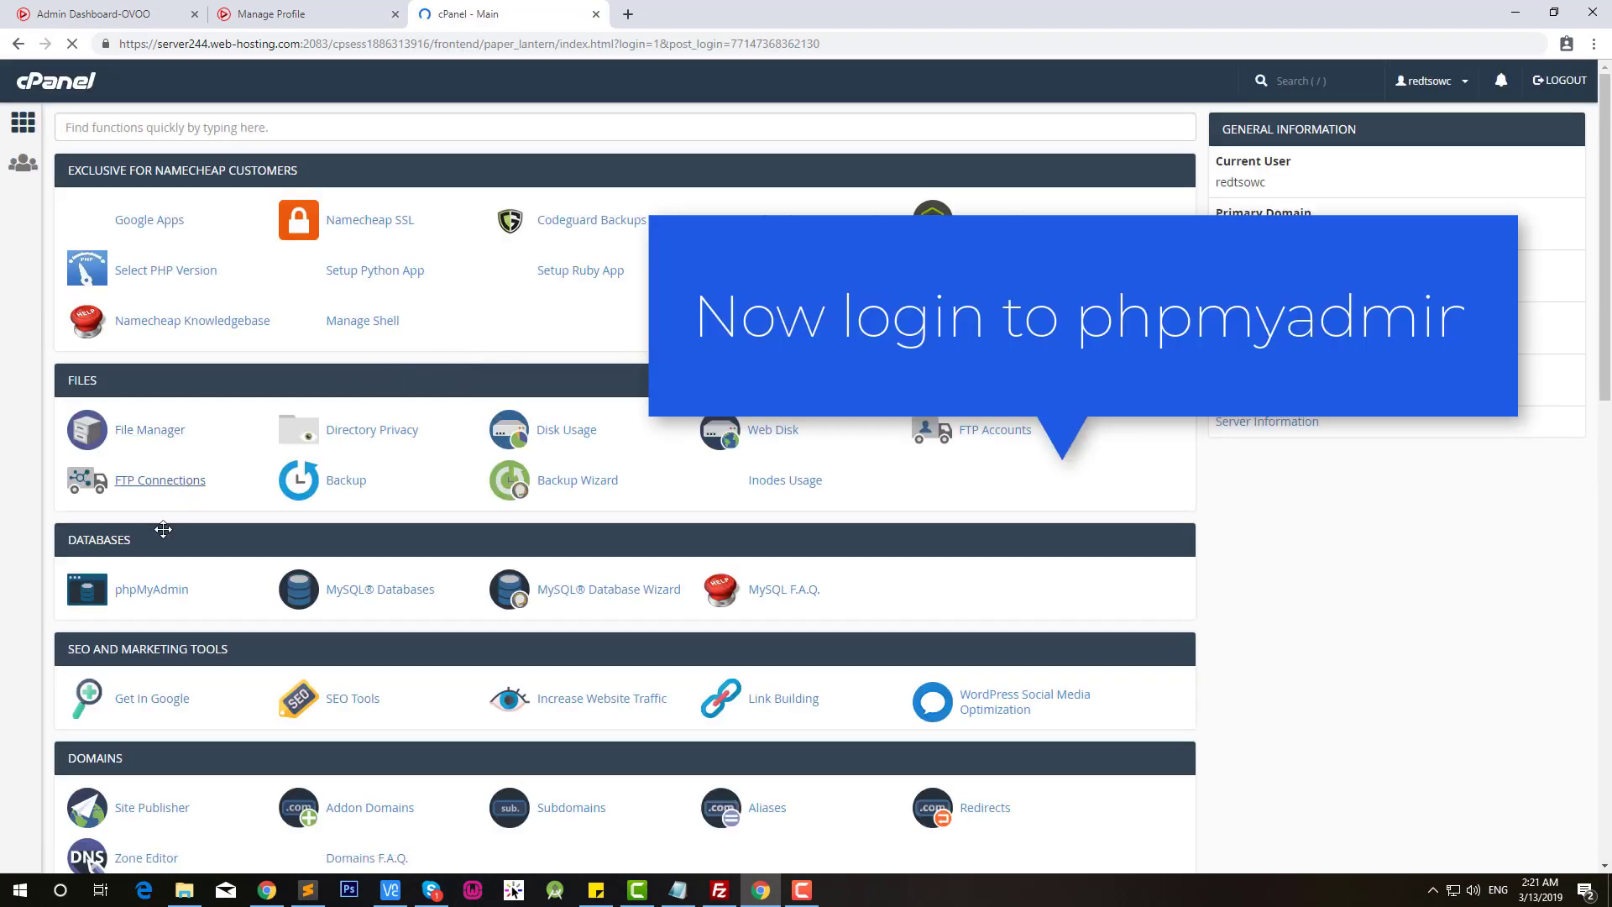
Step: Open phpMyAdmin on the redtsowc_ovoomembership database's Import page
click(161, 588)
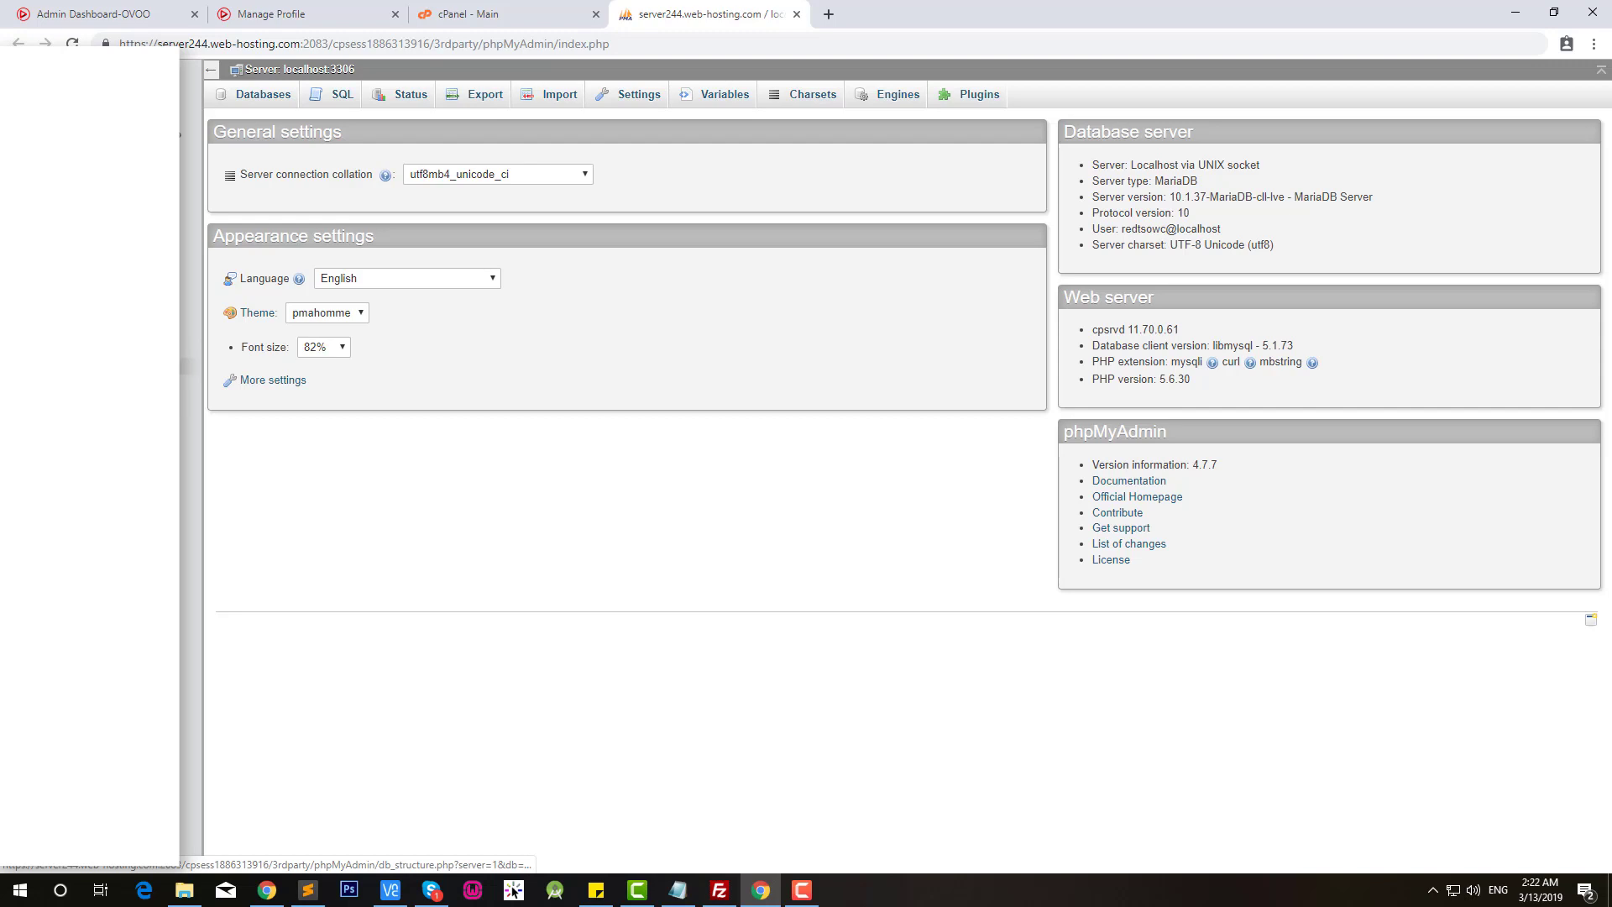
click(109, 316)
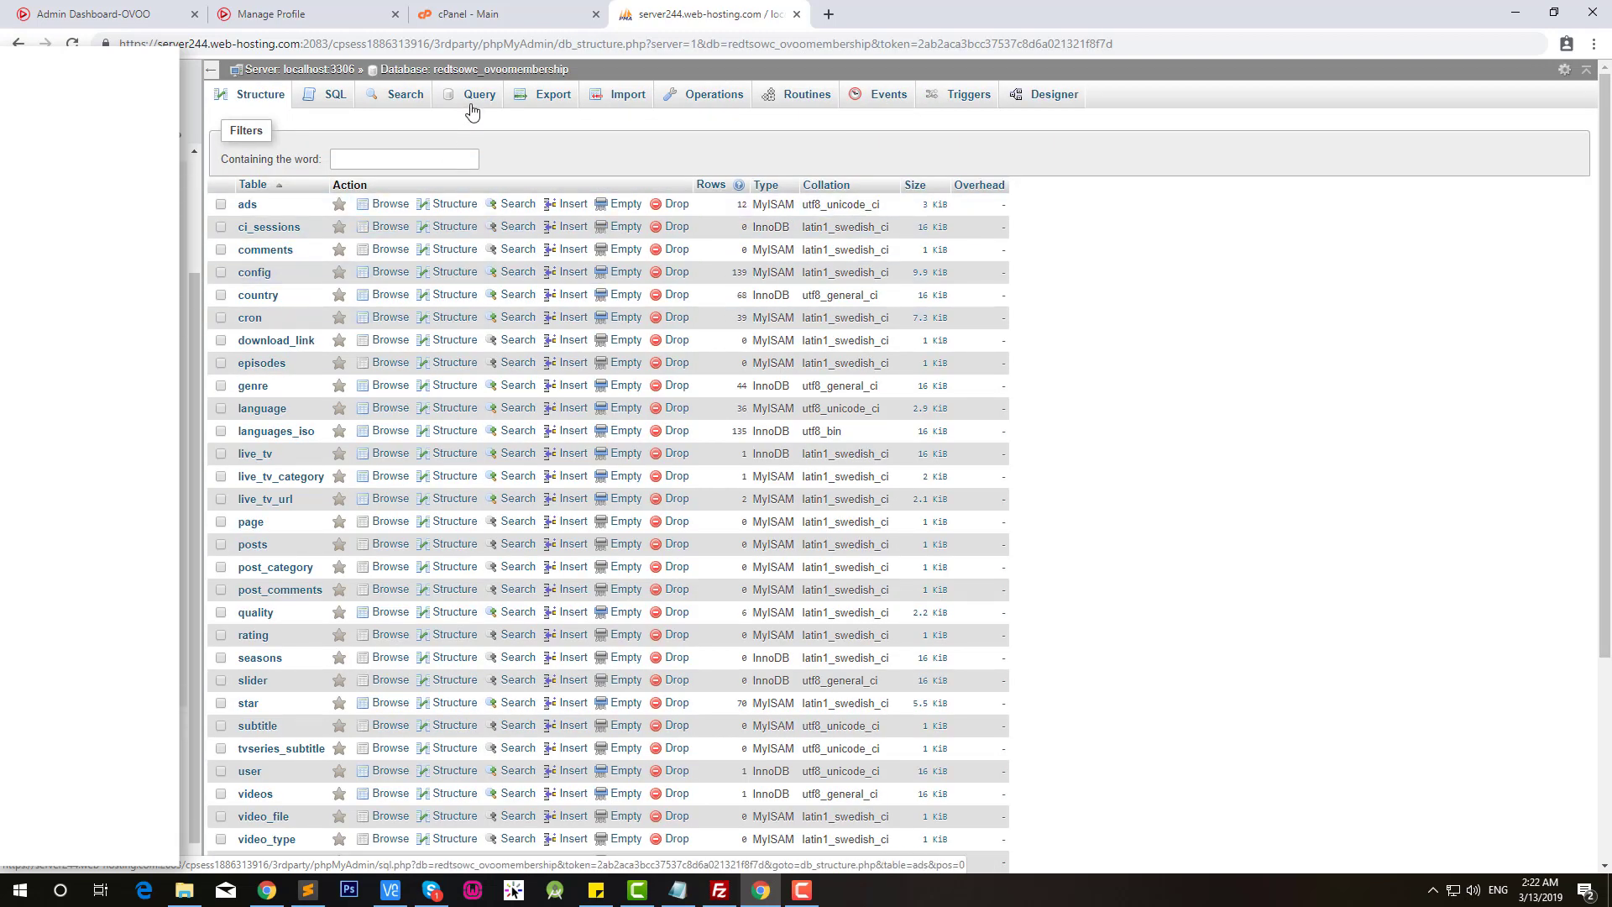
click(618, 97)
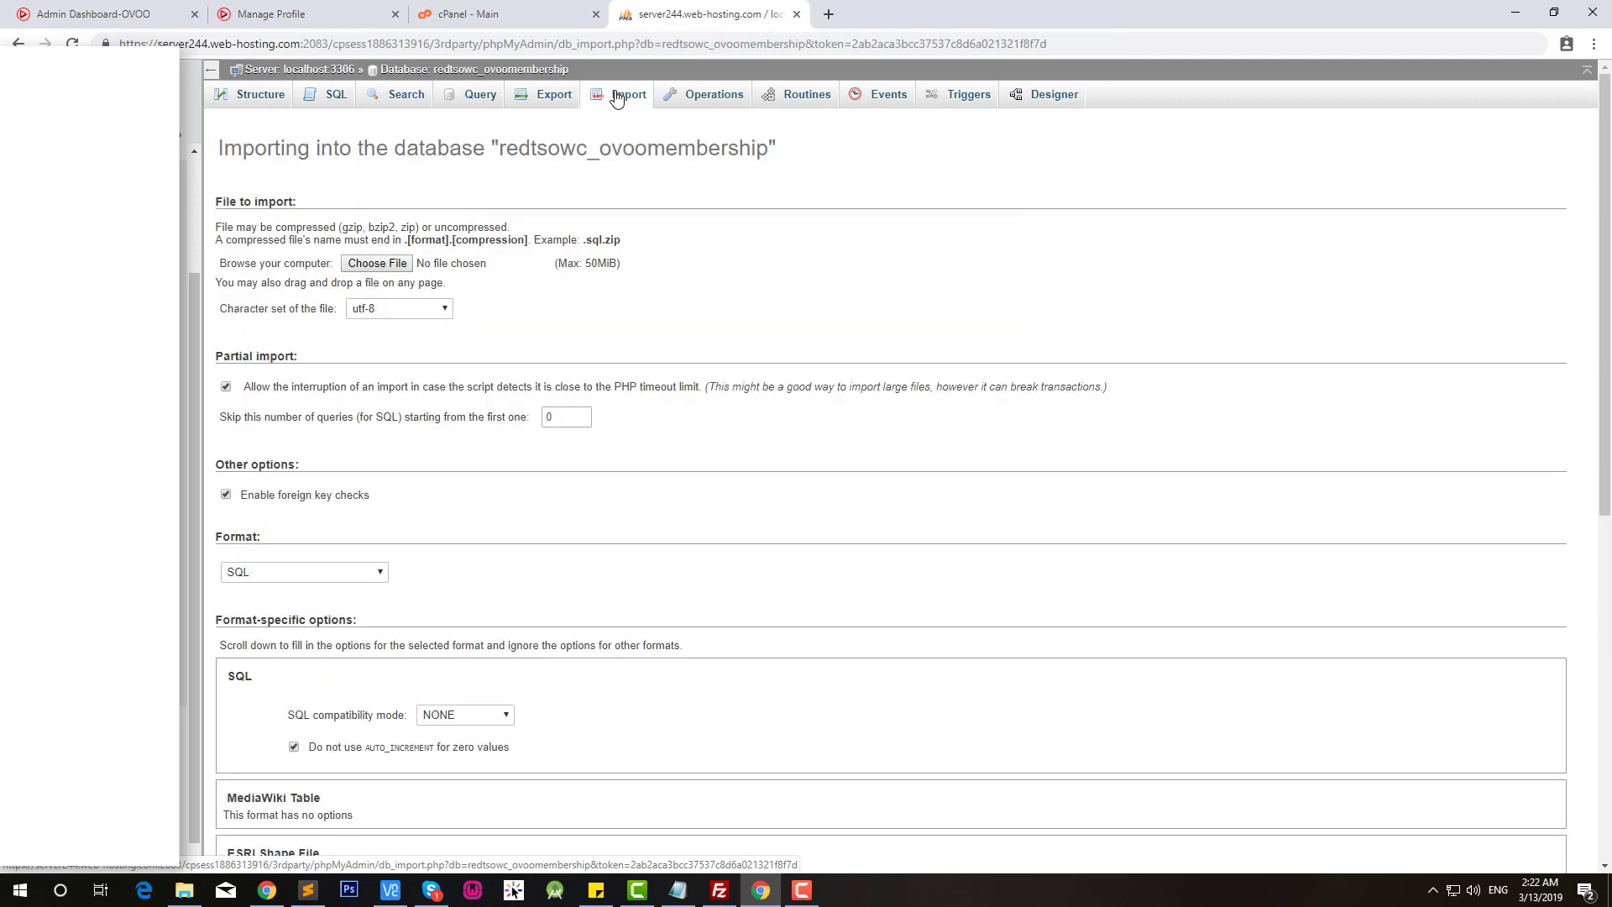
Step: Import sql.sql from the Membership Plugin folder so all 20 queries run, then return to the profile page
click(377, 263)
click(188, 207)
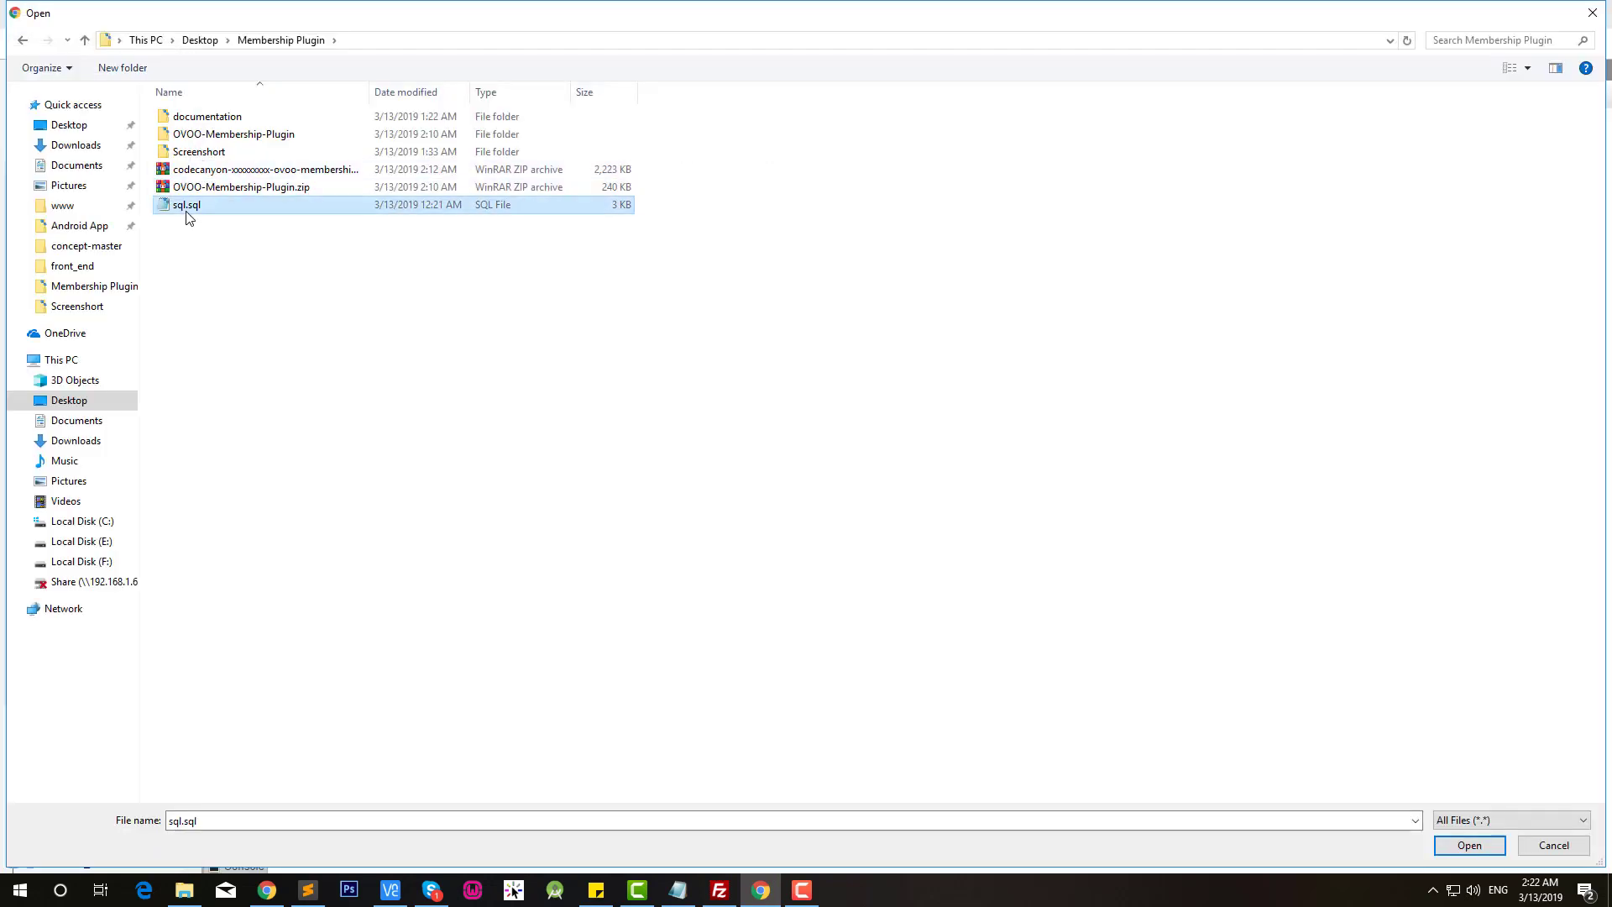
click(1465, 846)
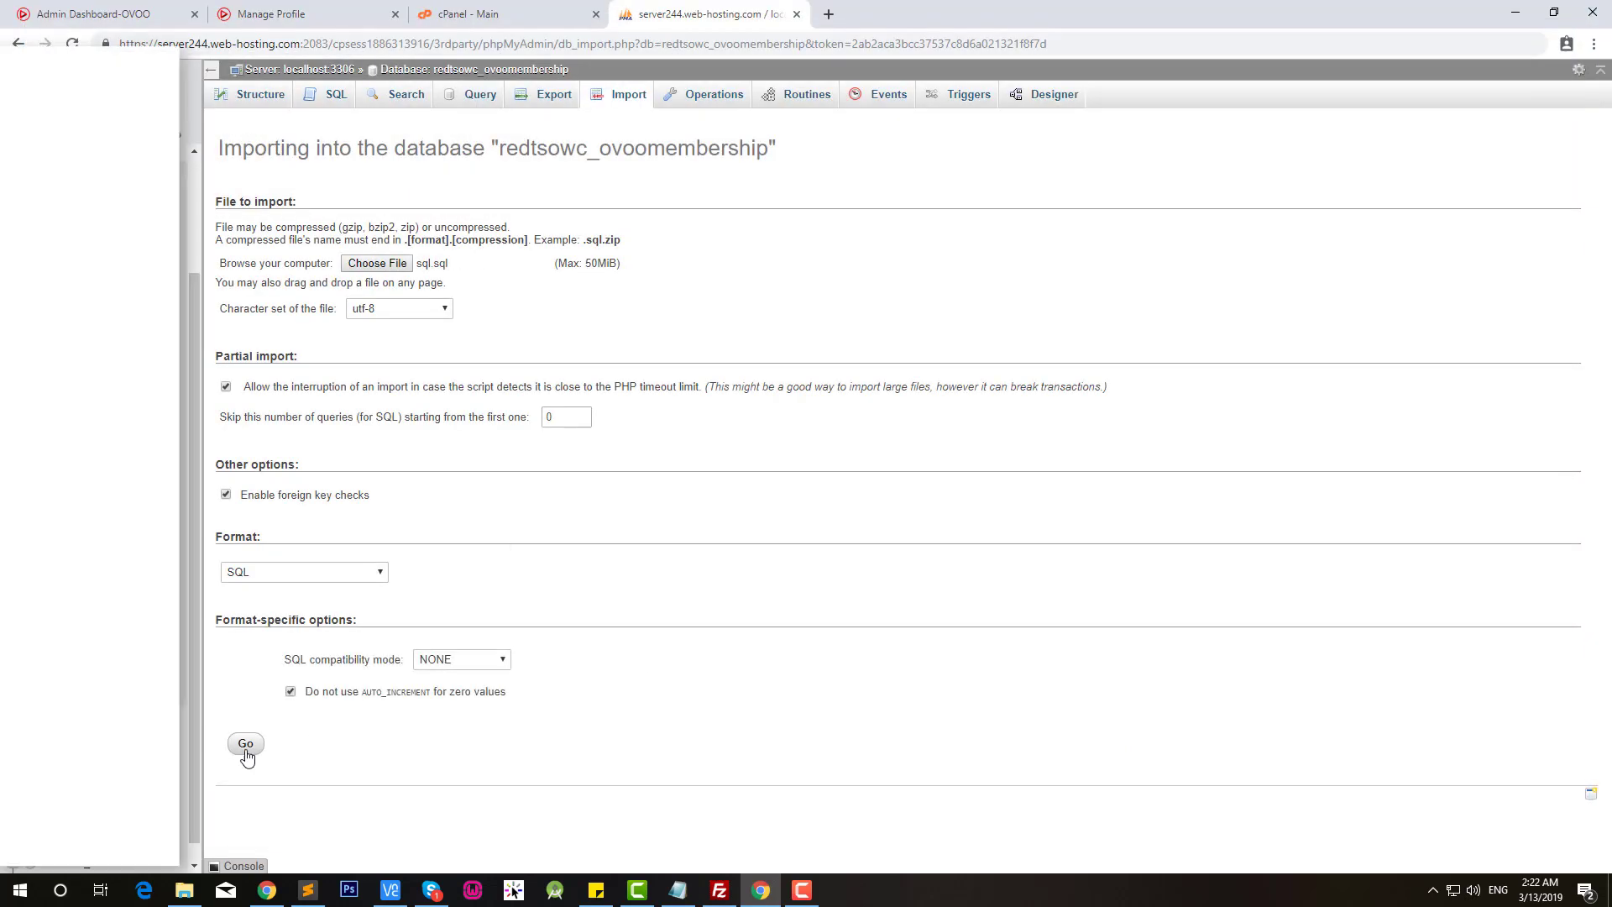
click(244, 746)
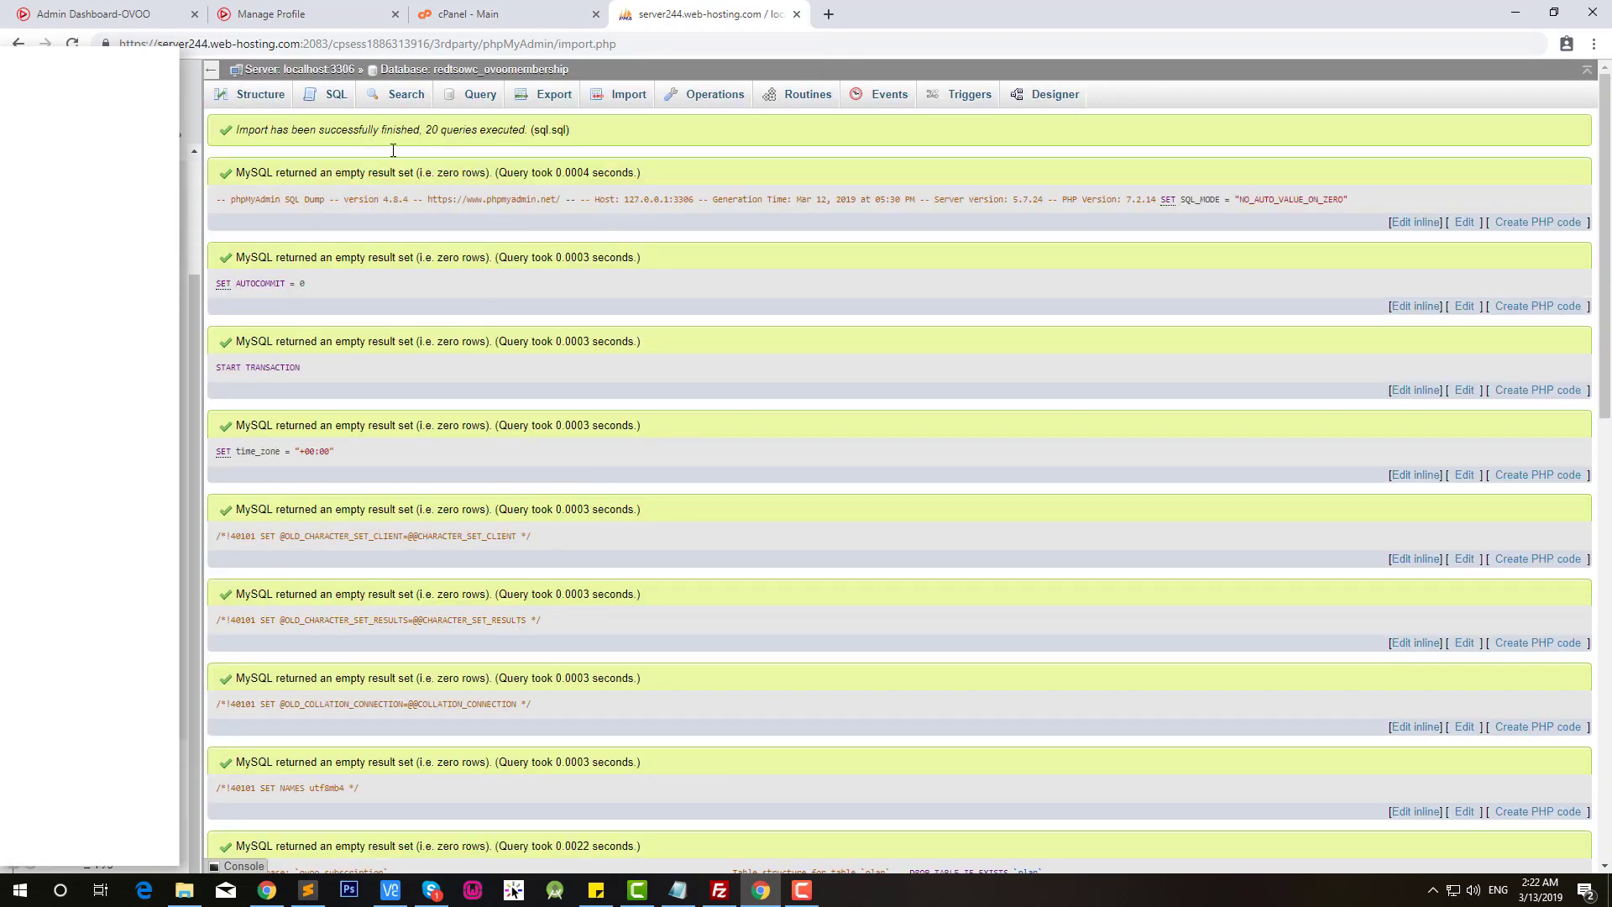
click(270, 14)
Step: Reload the OVOO profile page and open My Subscription
right_click(156, 343)
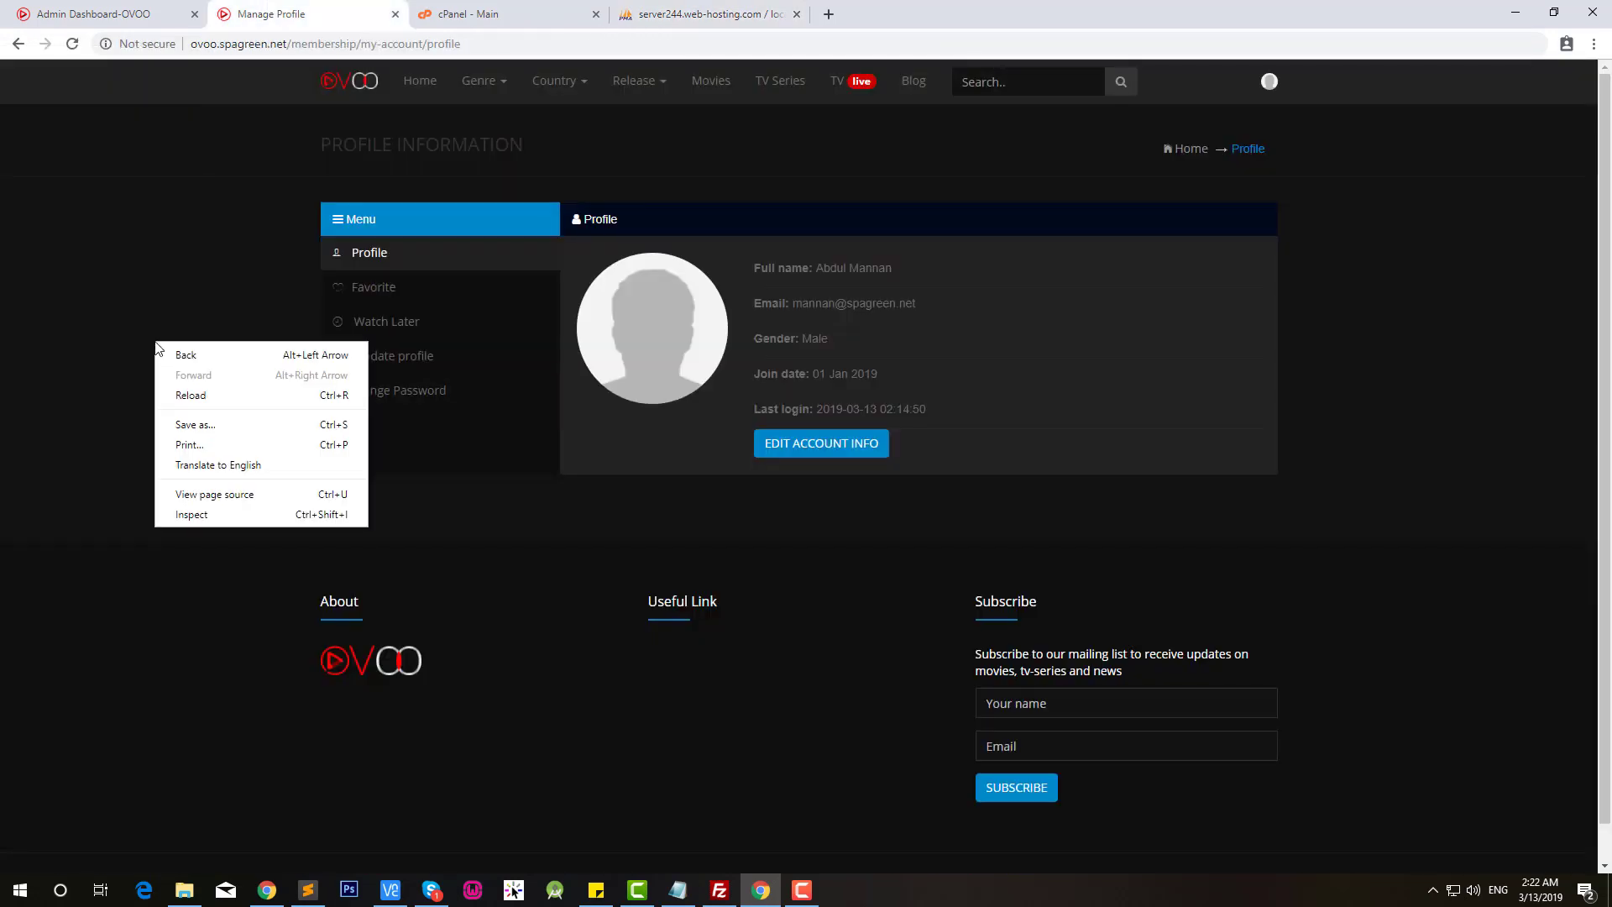
click(194, 403)
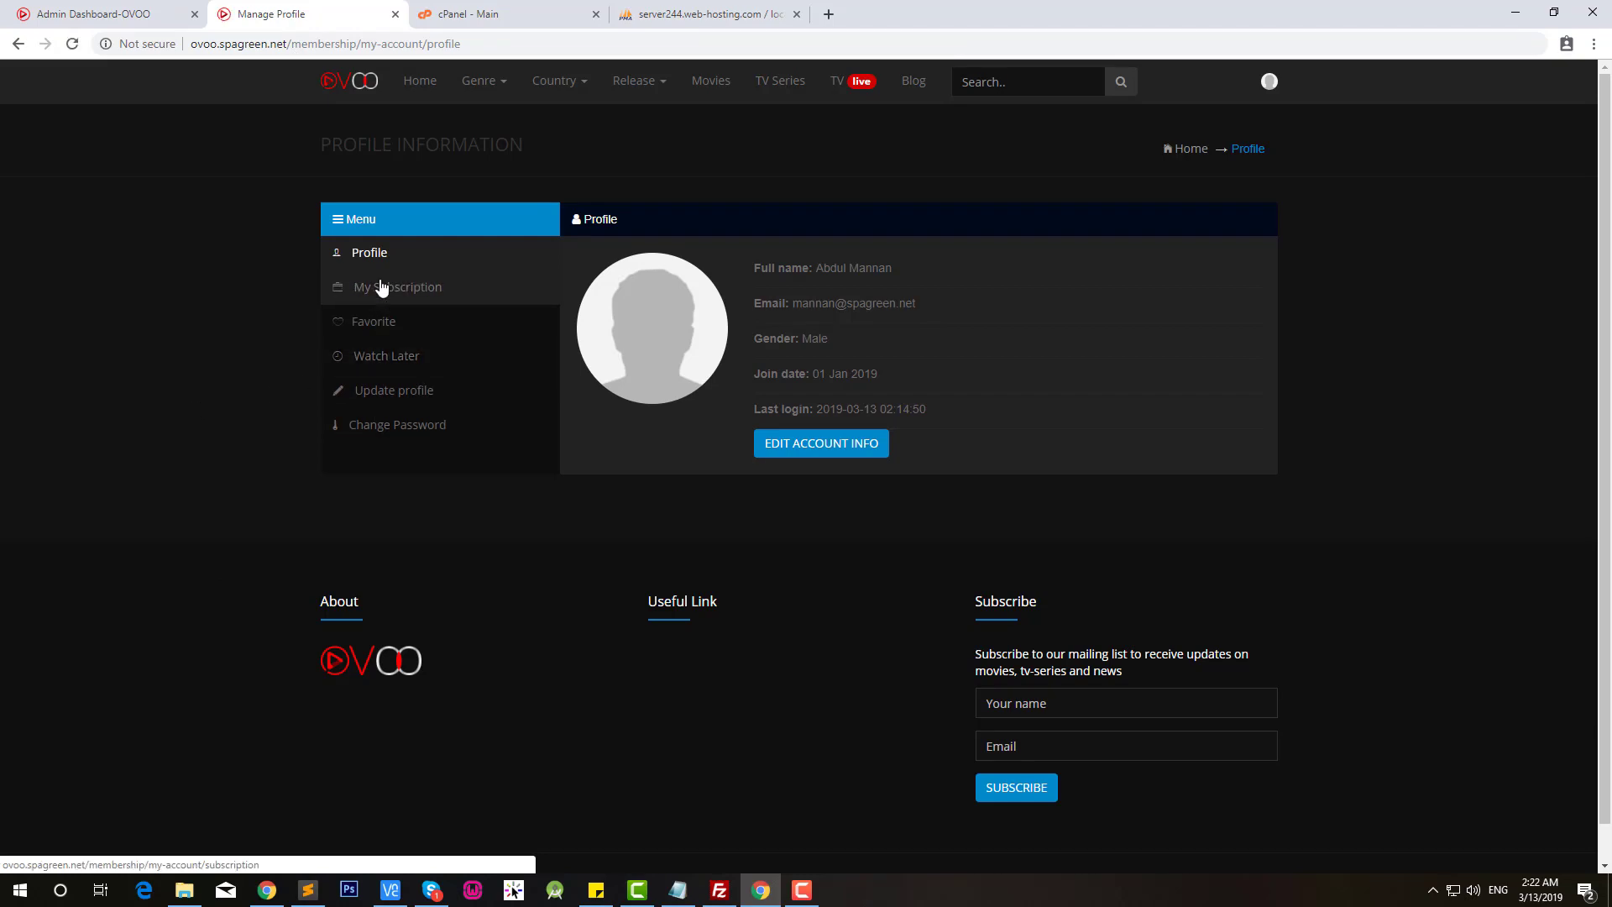
click(396, 290)
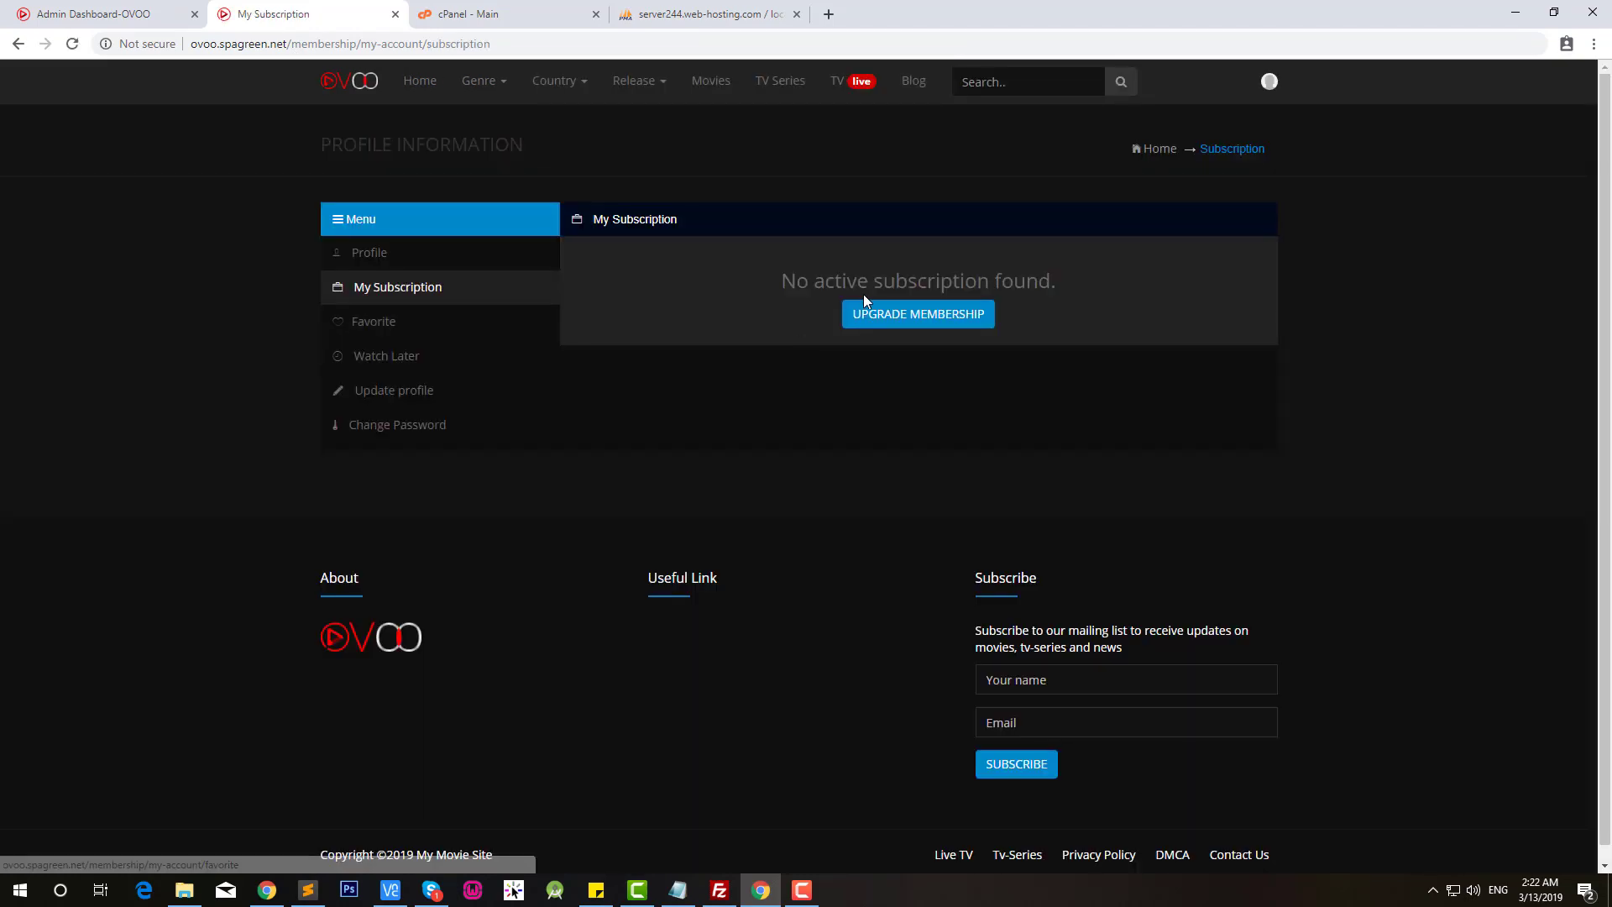
Step: Select the Quaterly upgrade plan, then go to the Admin Dashboard
click(902, 317)
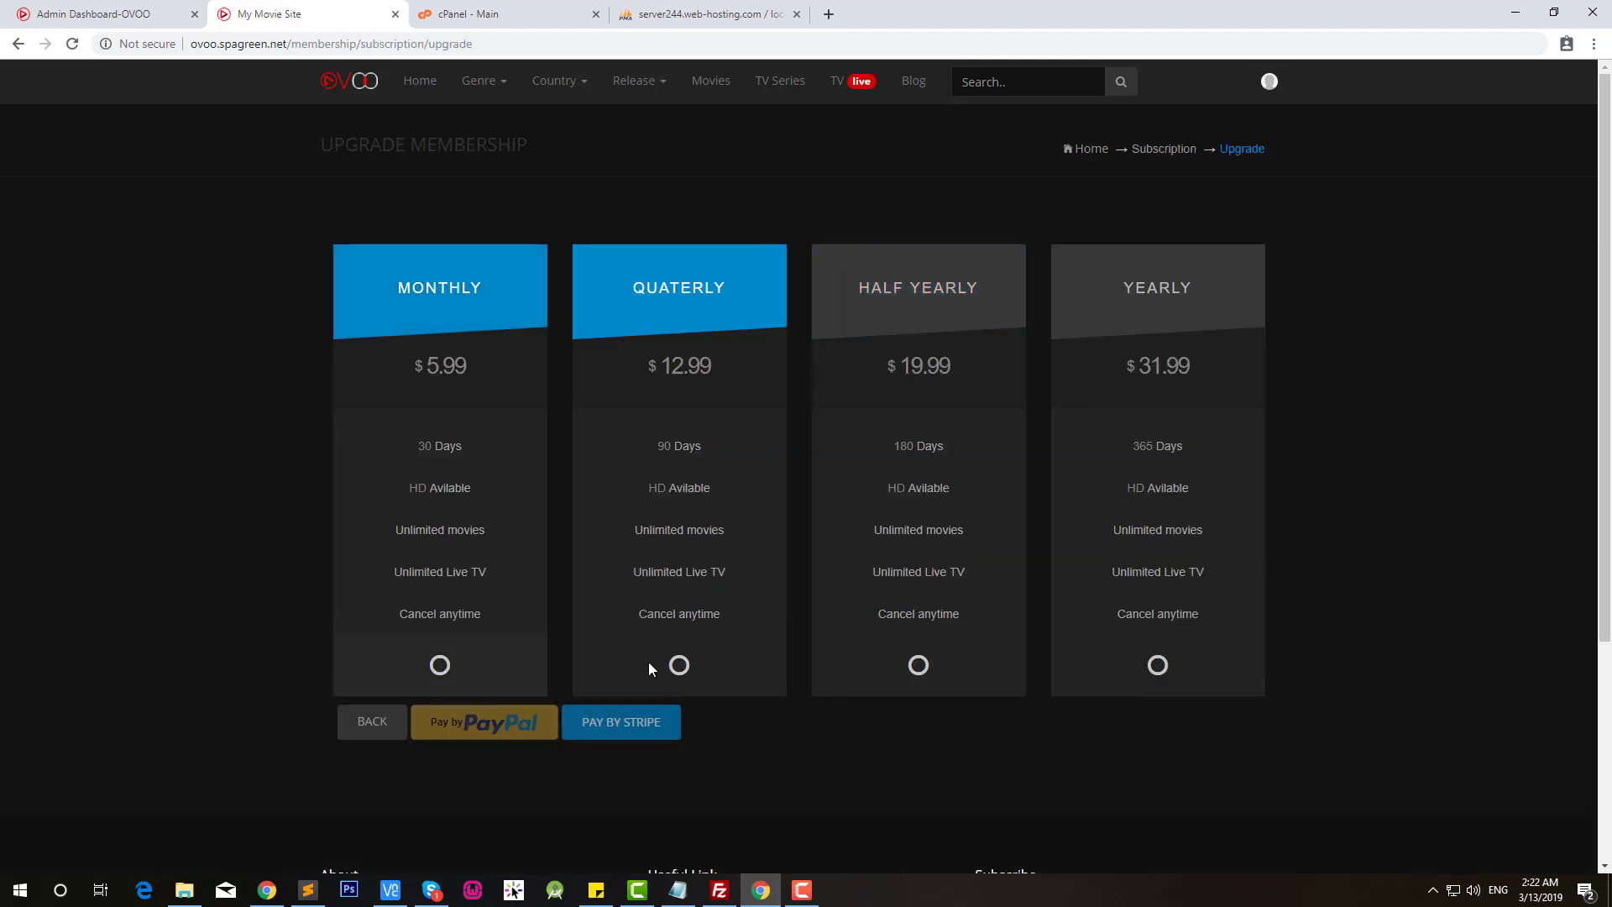
click(678, 666)
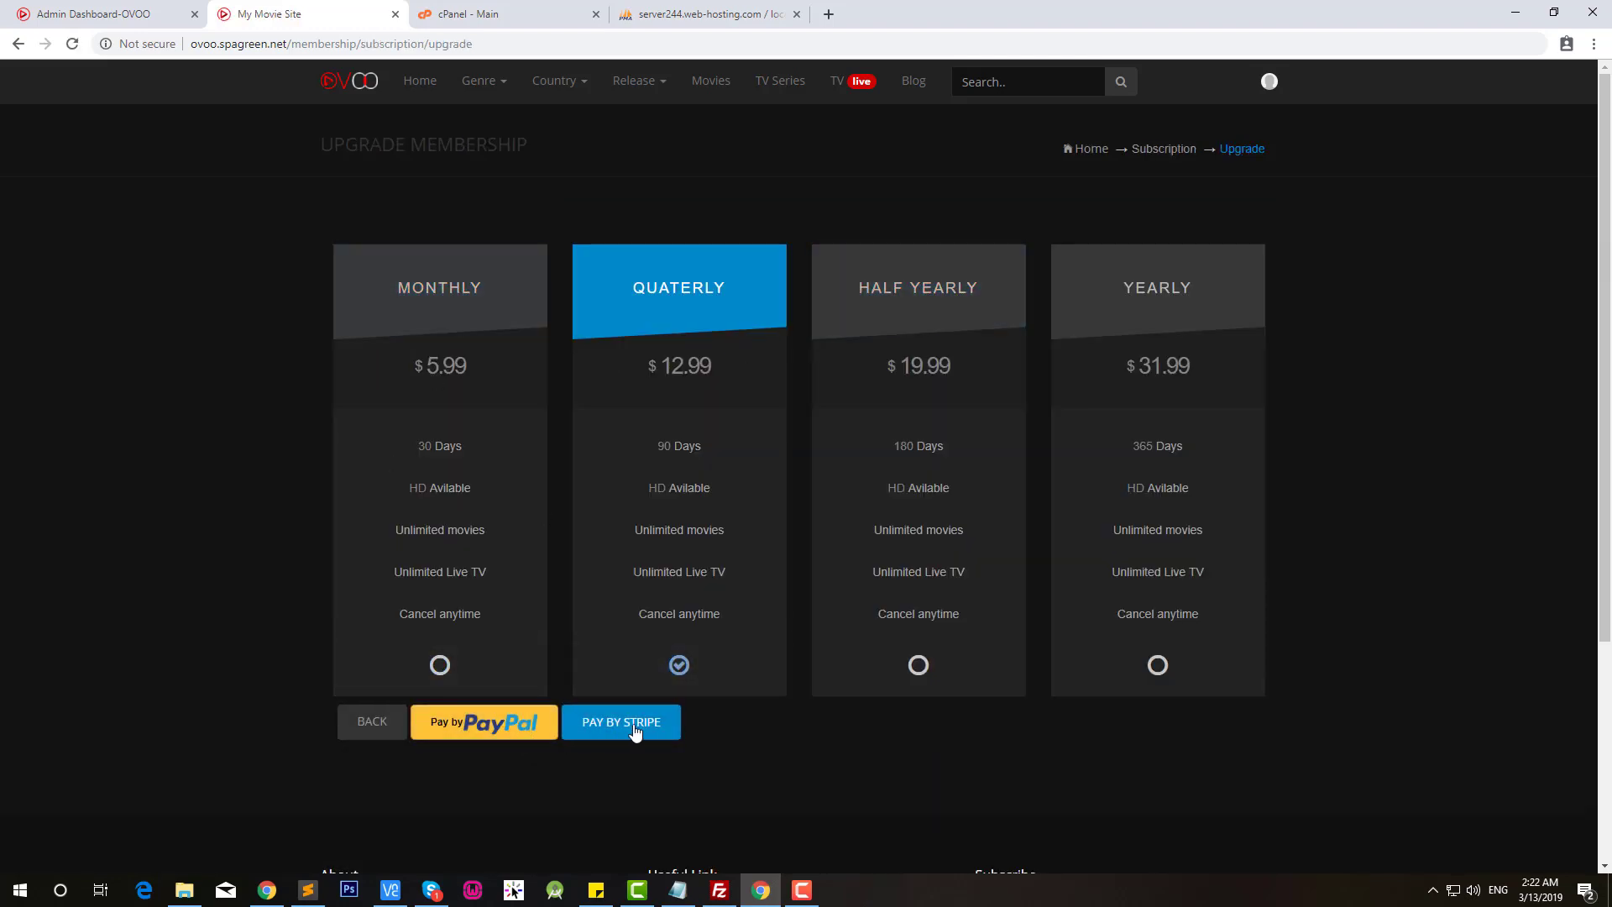
click(1269, 80)
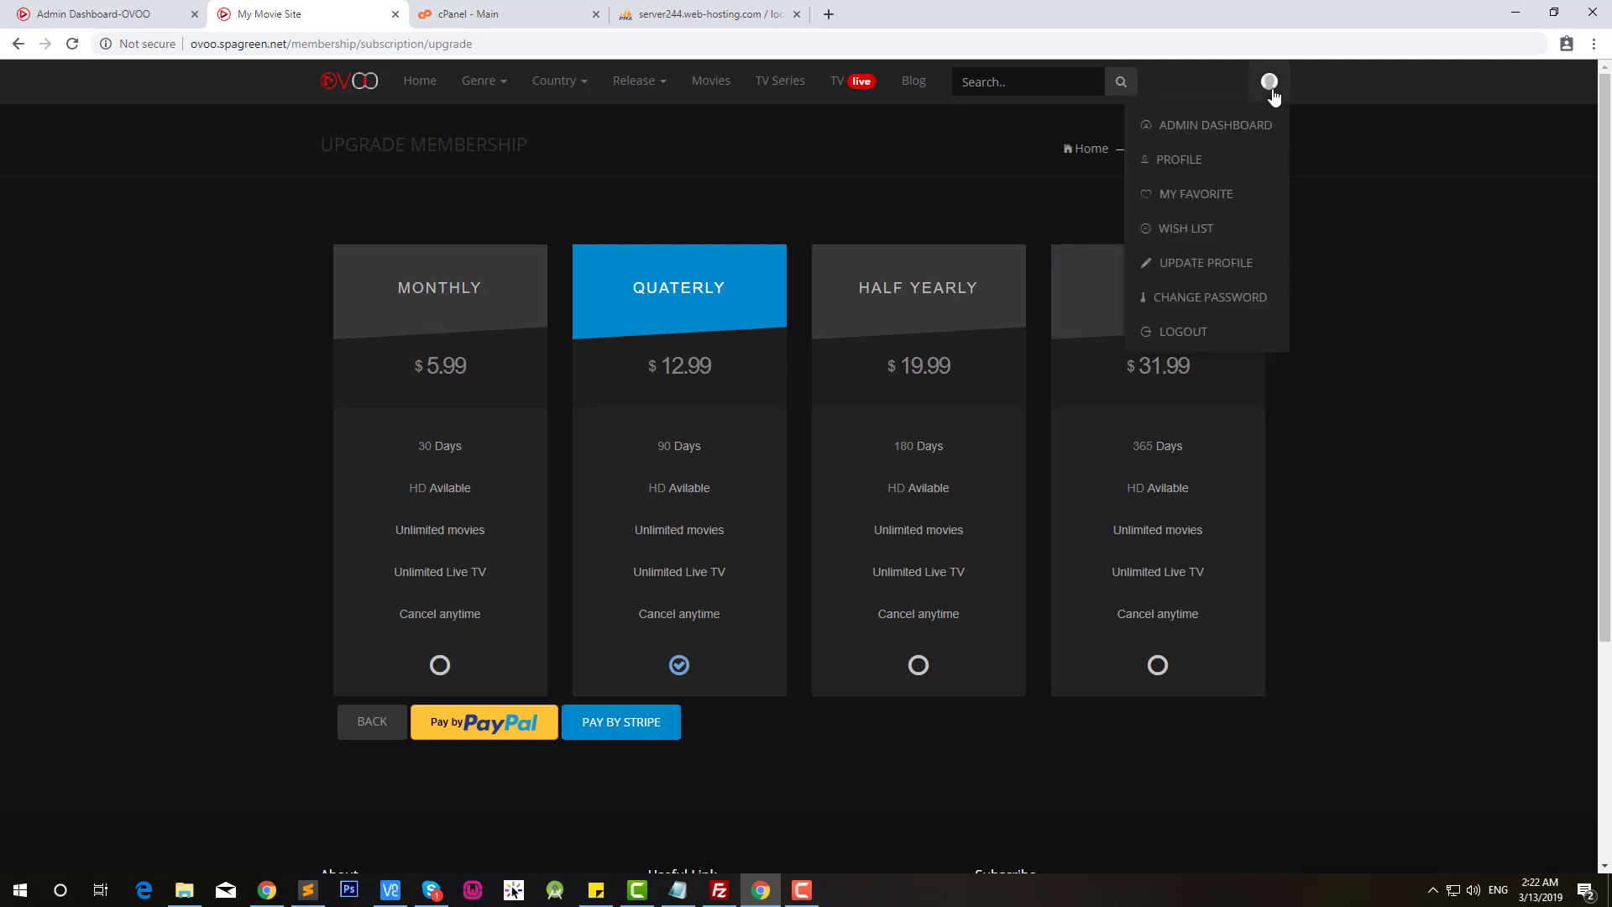
click(1216, 134)
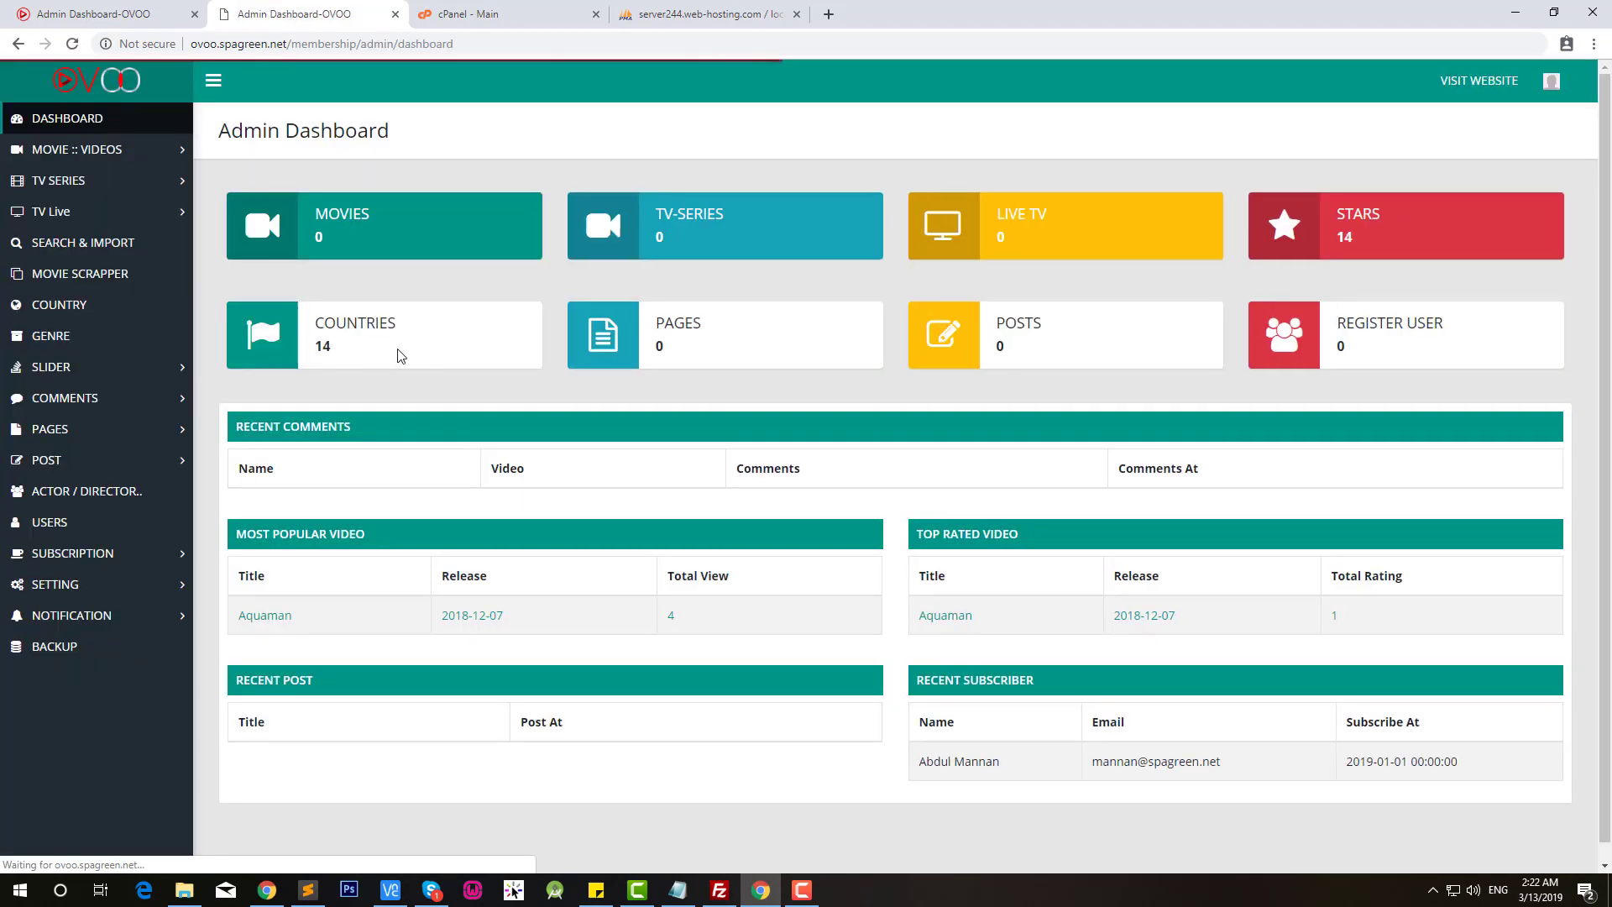
Step: Check the SUBSCRIPTION PACKAGE and SUBSCRIPTION SETTING pages, then list ALL MOVIE / VIDEOS
click(85, 554)
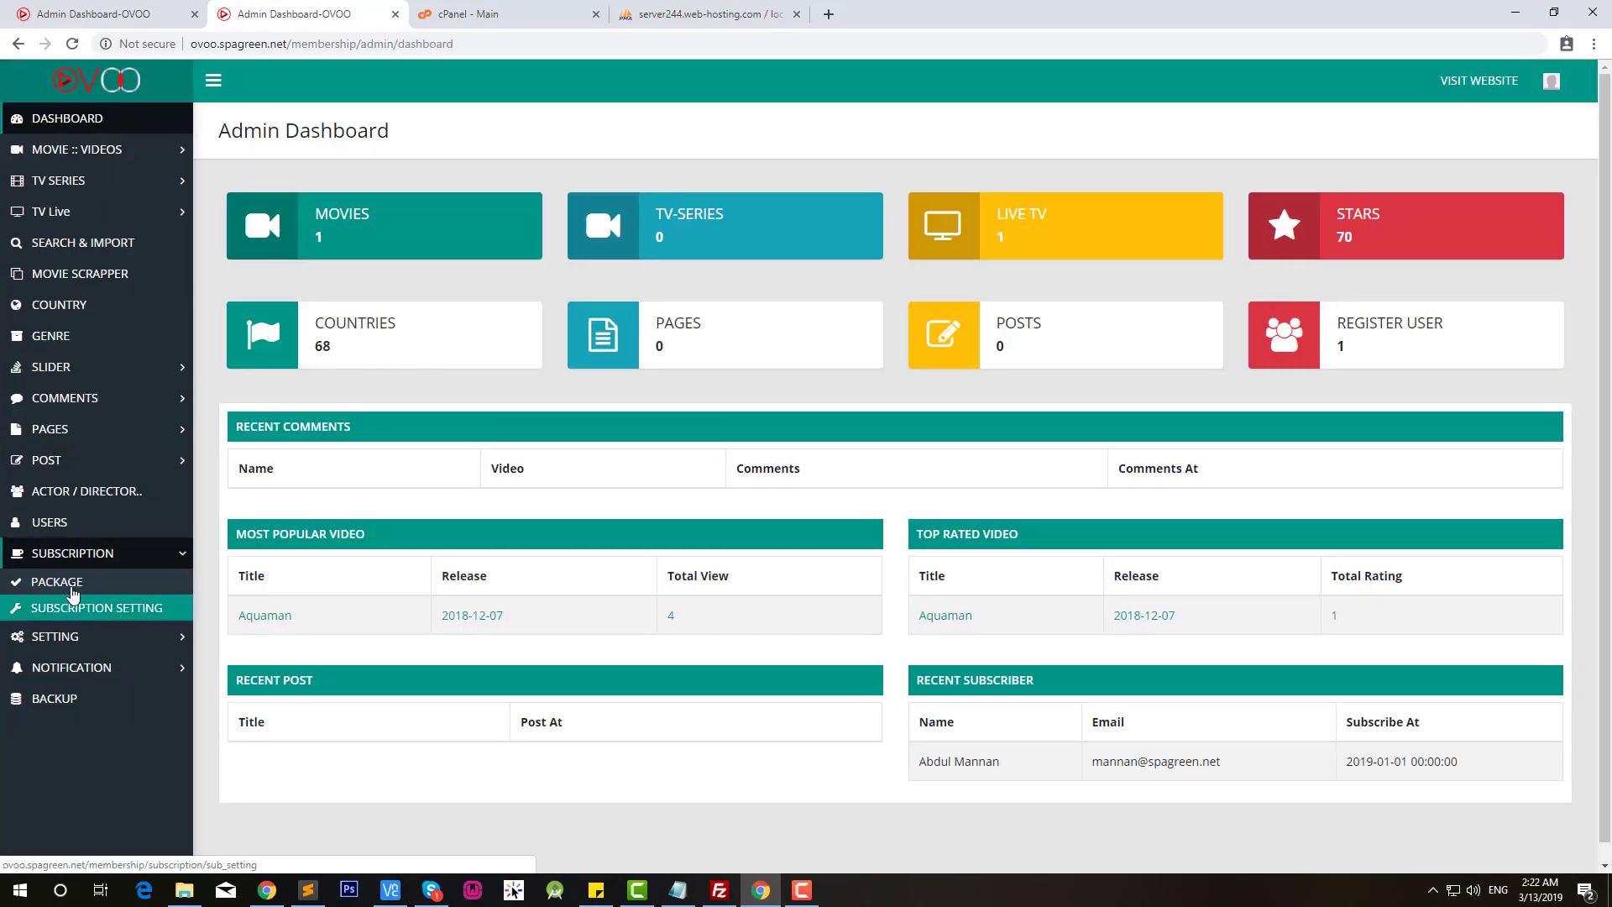
click(72, 581)
click(110, 609)
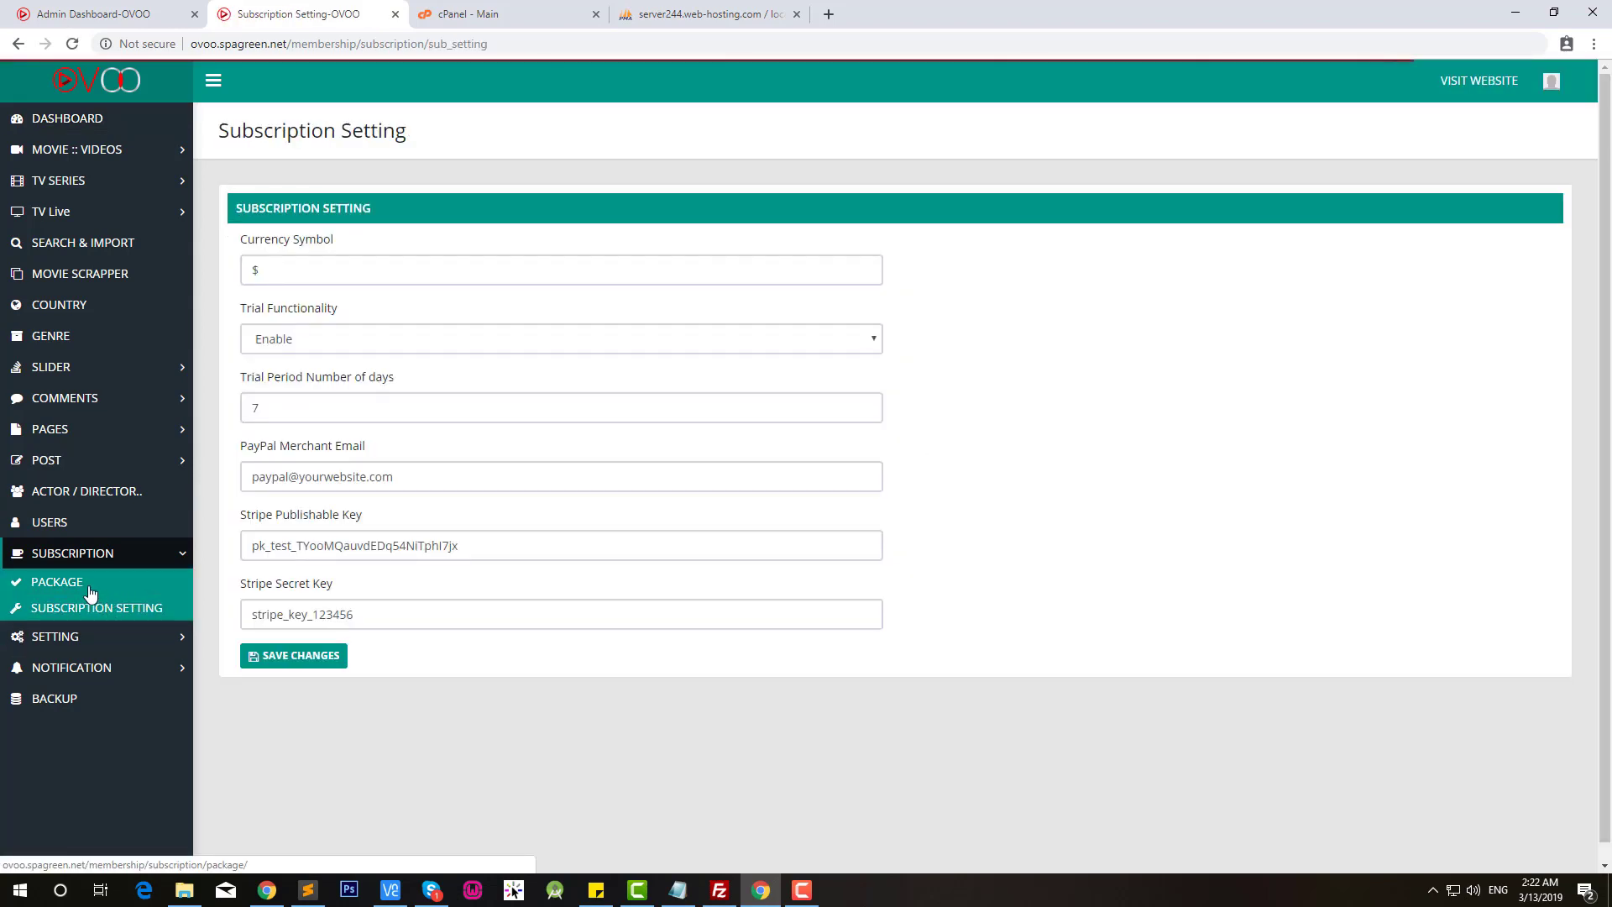
click(90, 590)
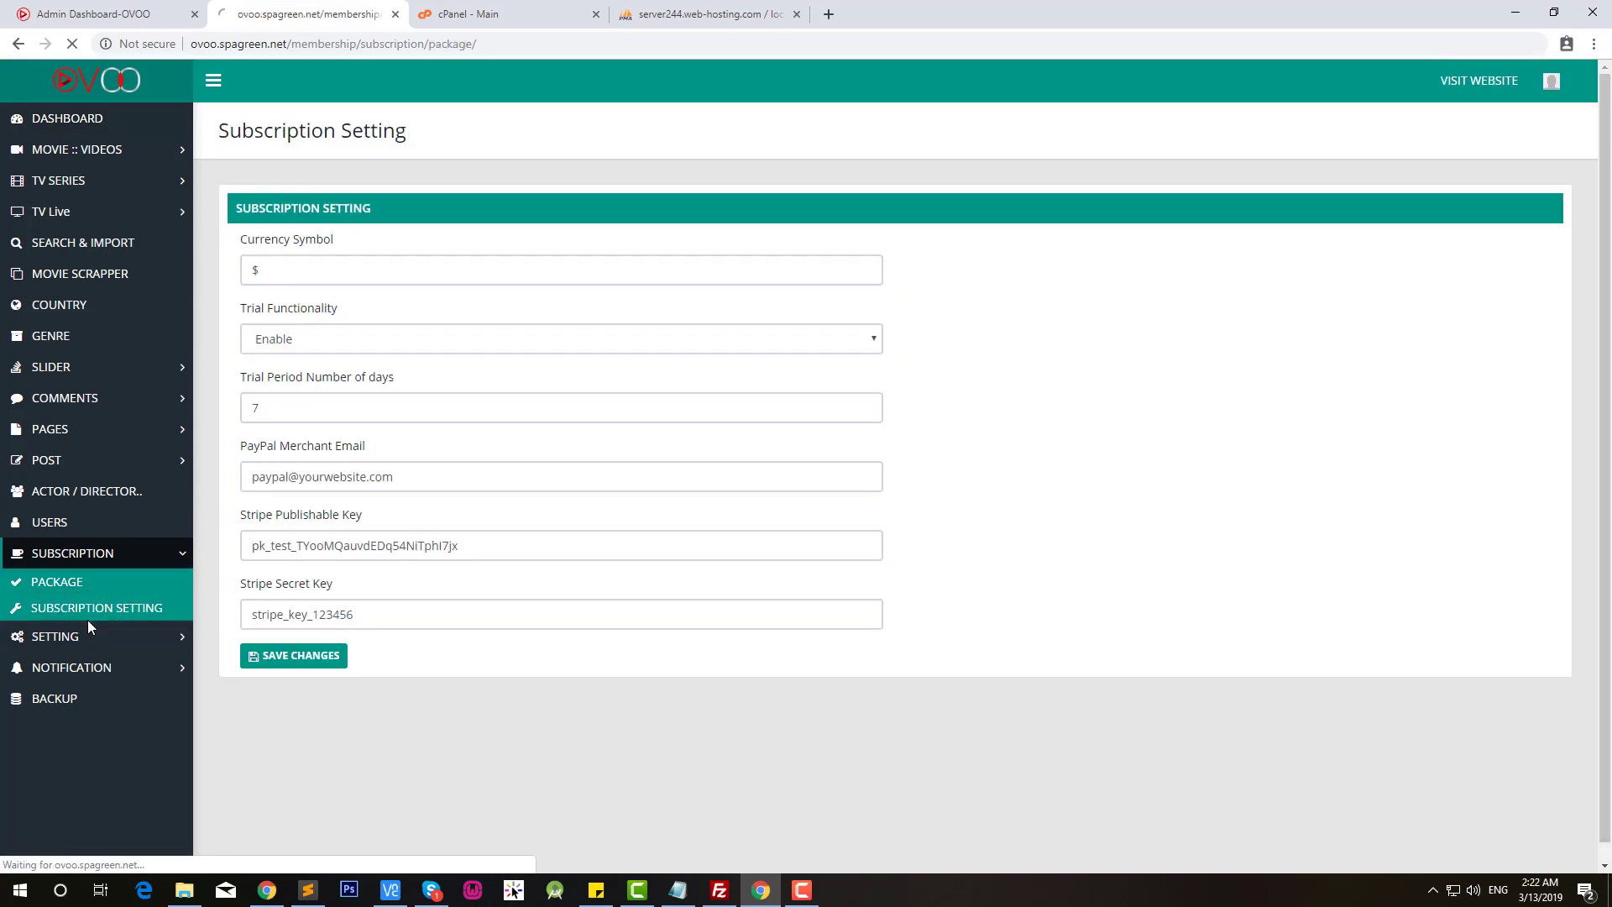
click(110, 613)
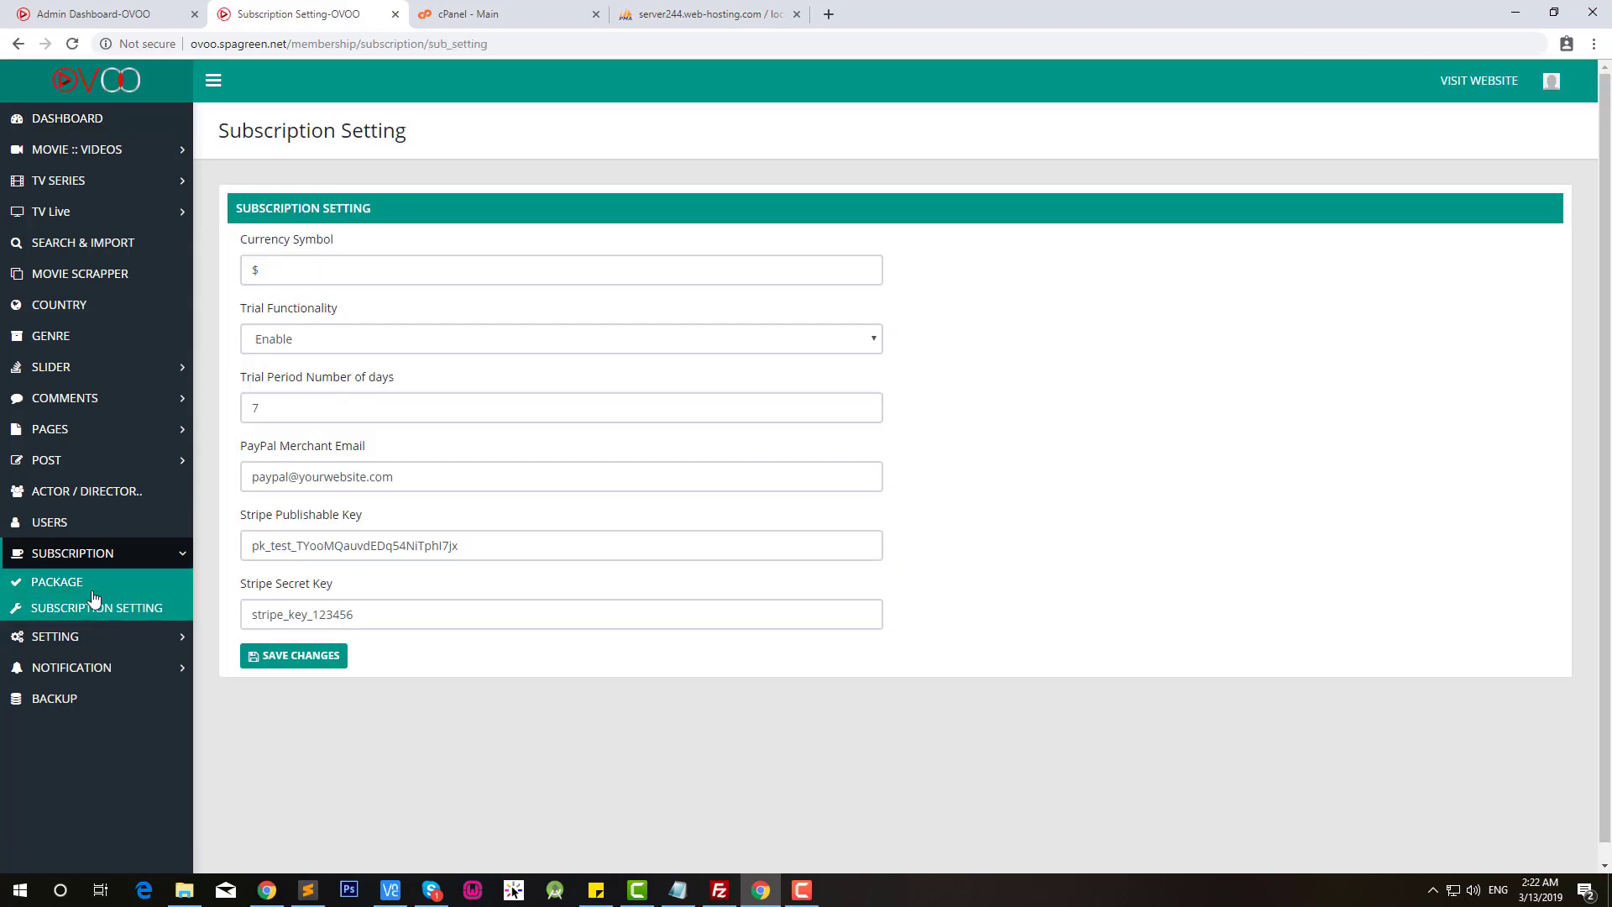
click(61, 590)
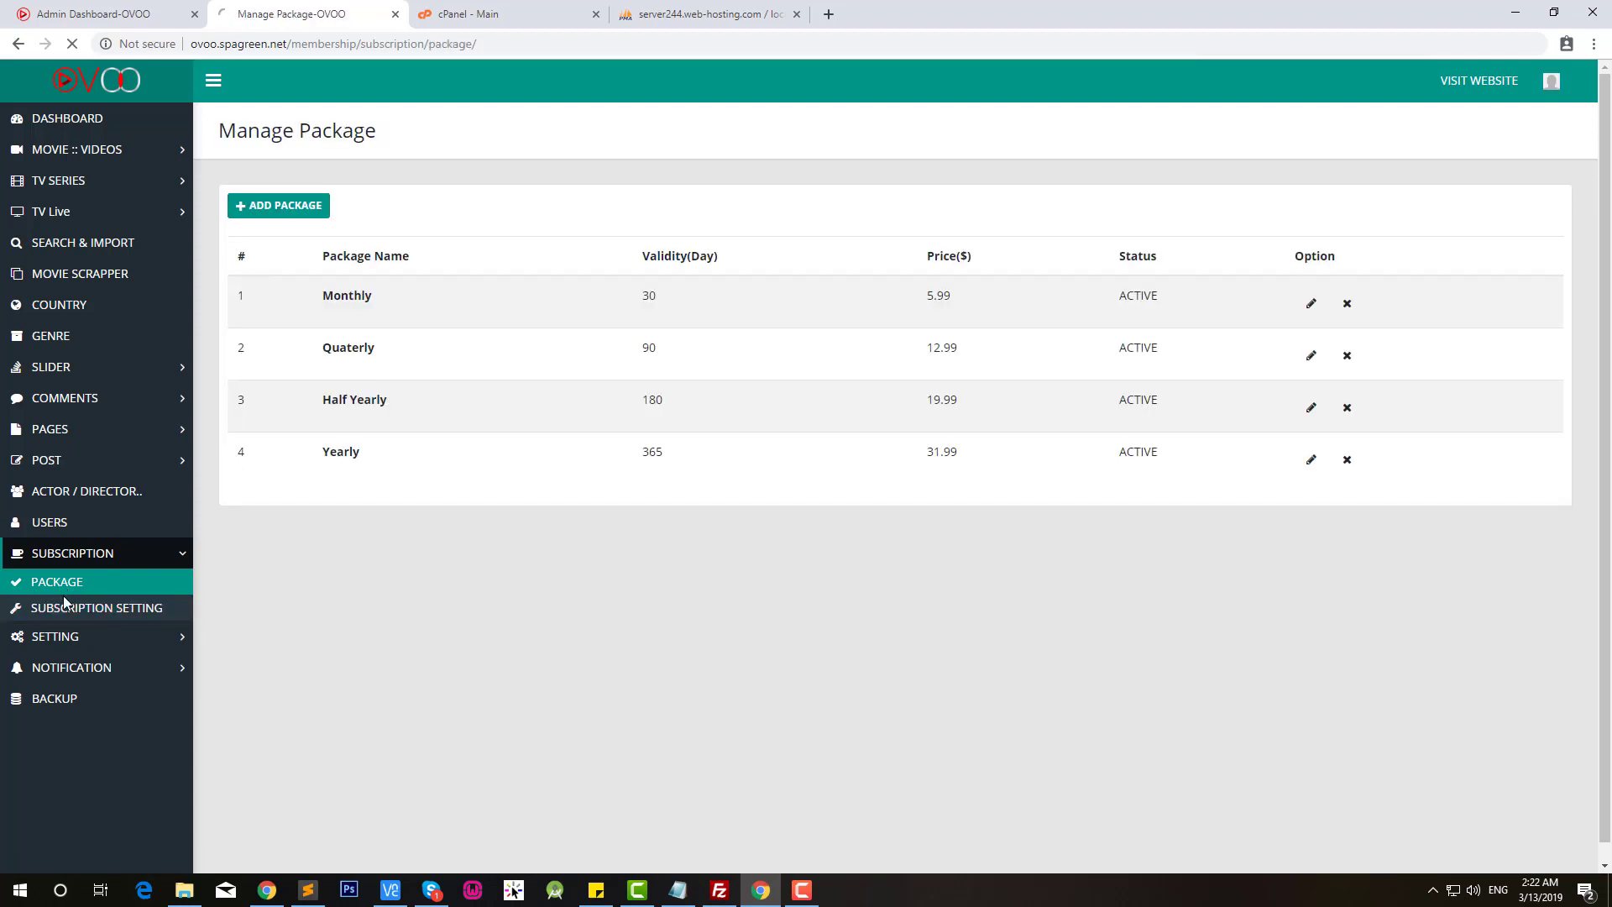
click(73, 610)
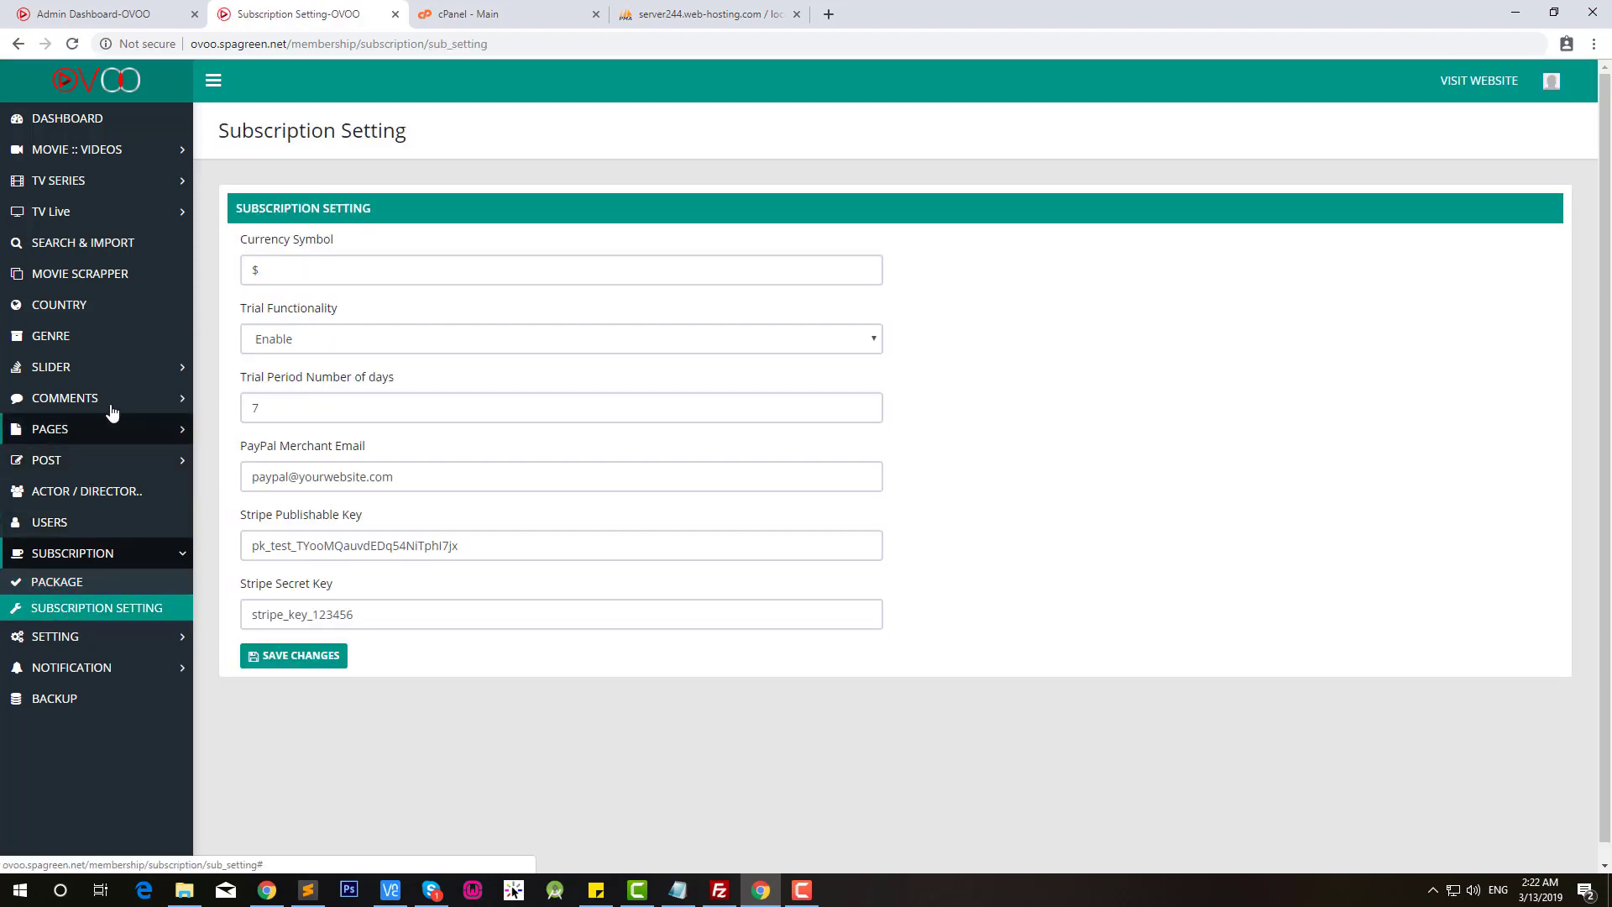
click(115, 157)
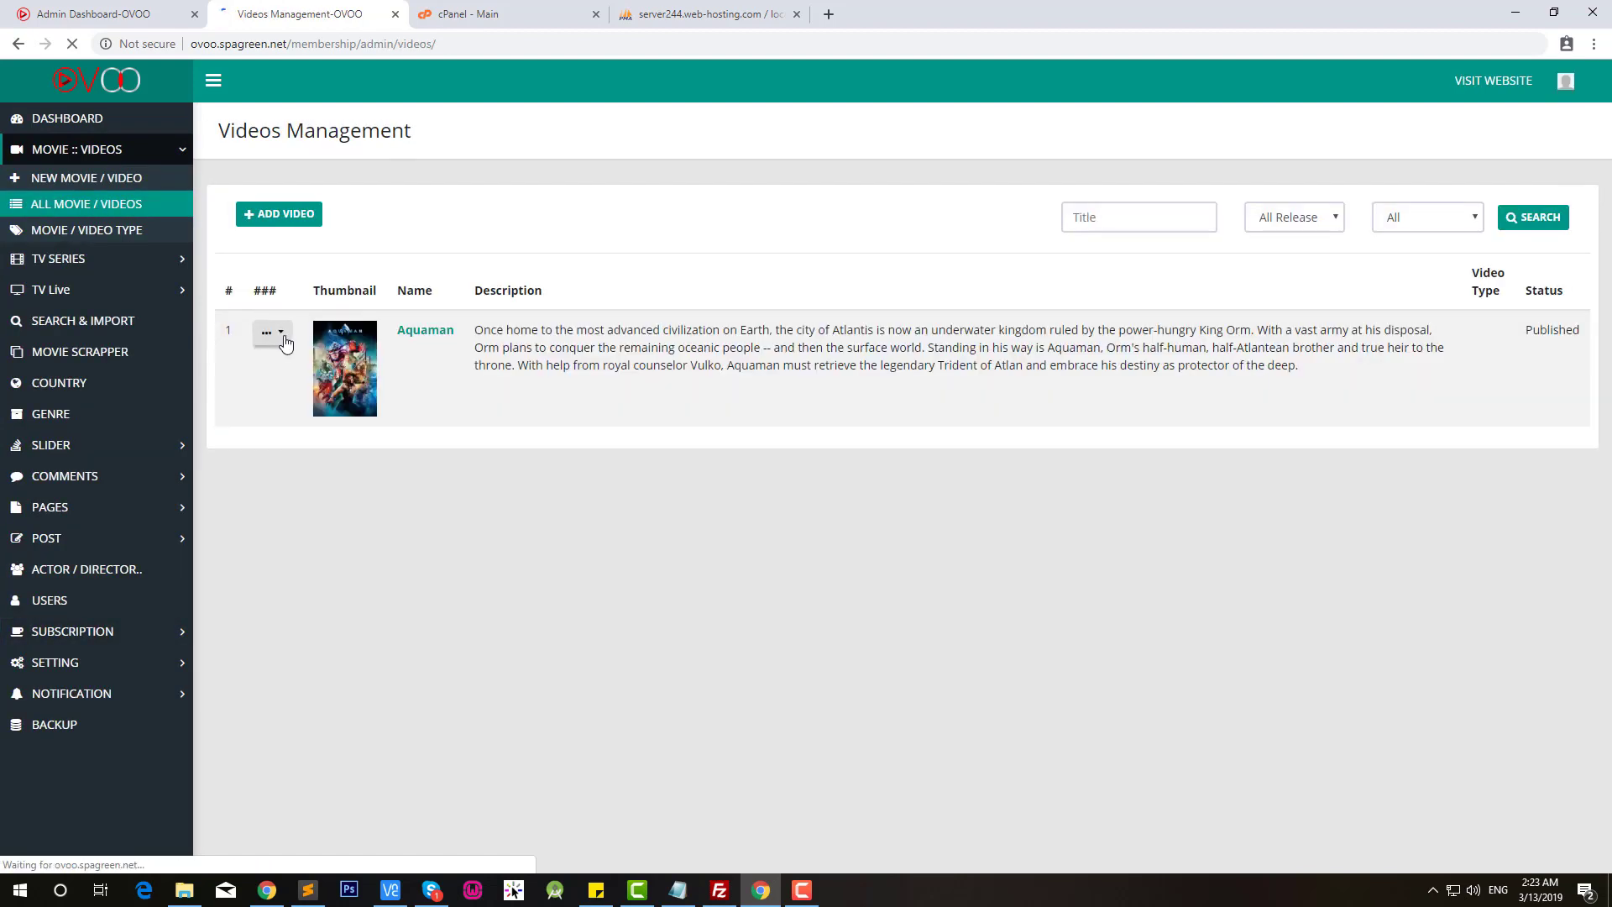
Step: Edit the Aquaman video and keep its Free/Paid setting on Paid
click(284, 336)
click(301, 424)
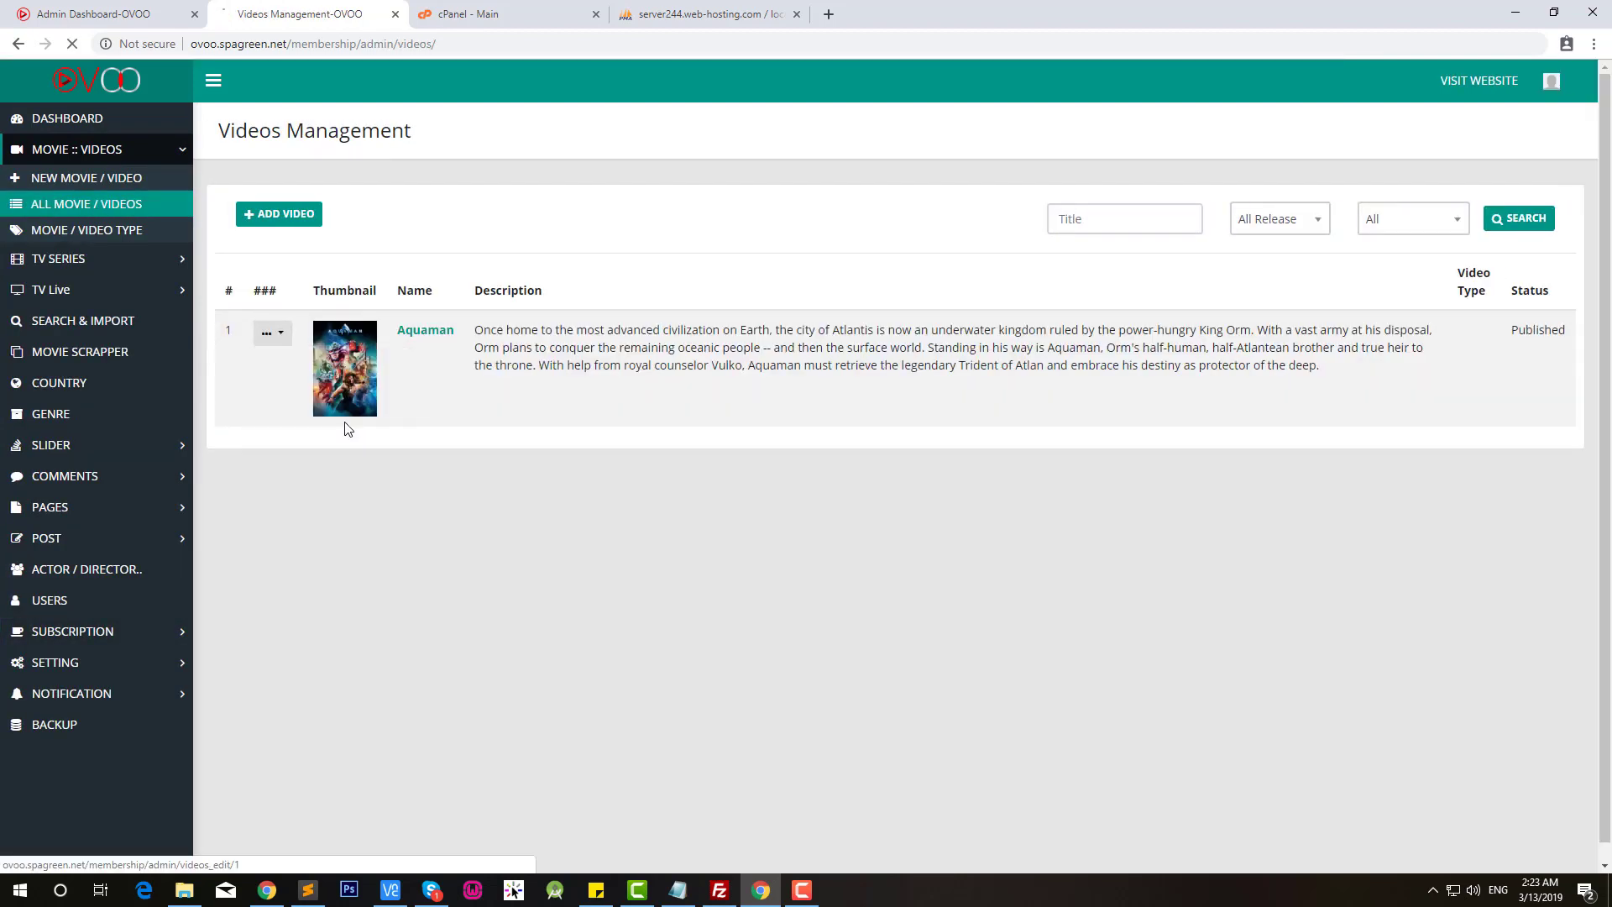
scroll(870, 569, down, 12)
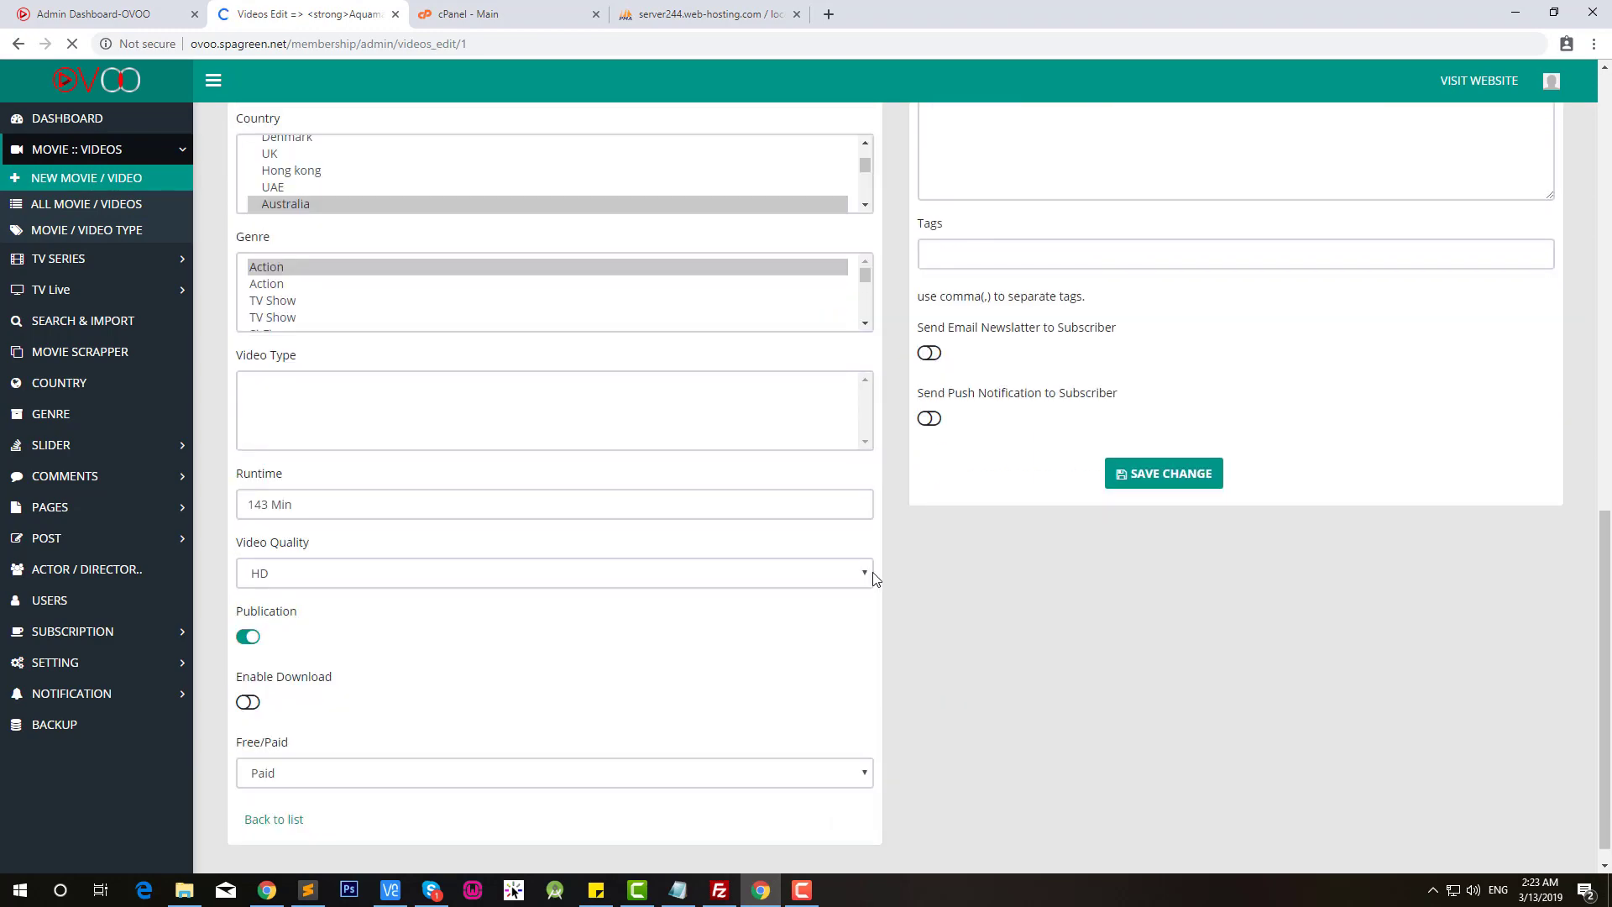
click(275, 750)
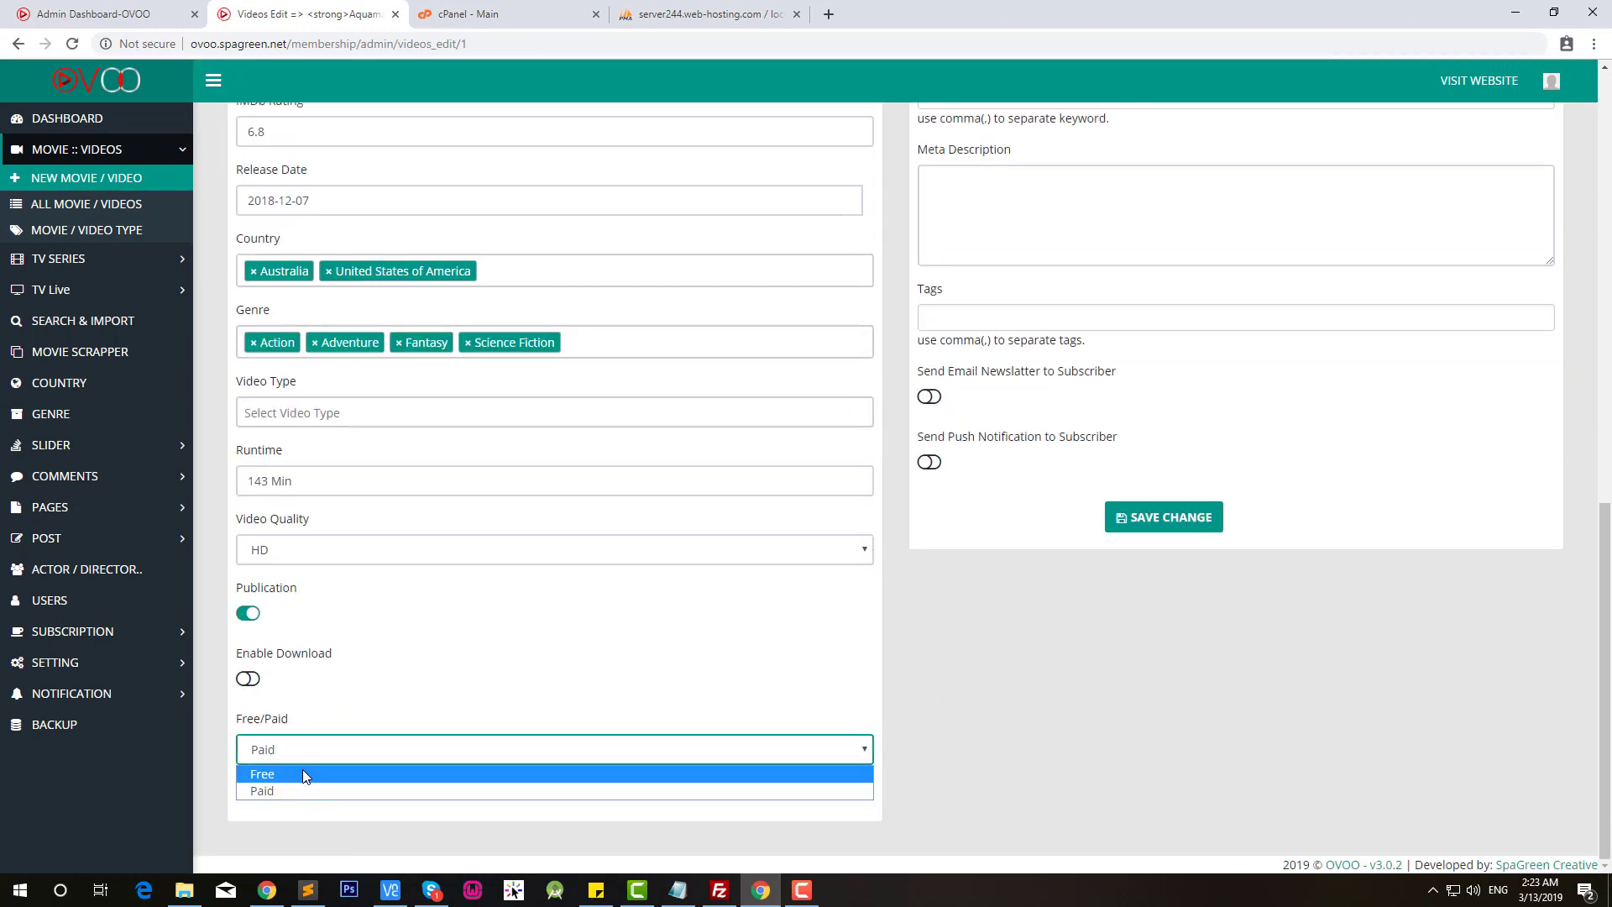
click(592, 653)
scroll(590, 649, up, 15)
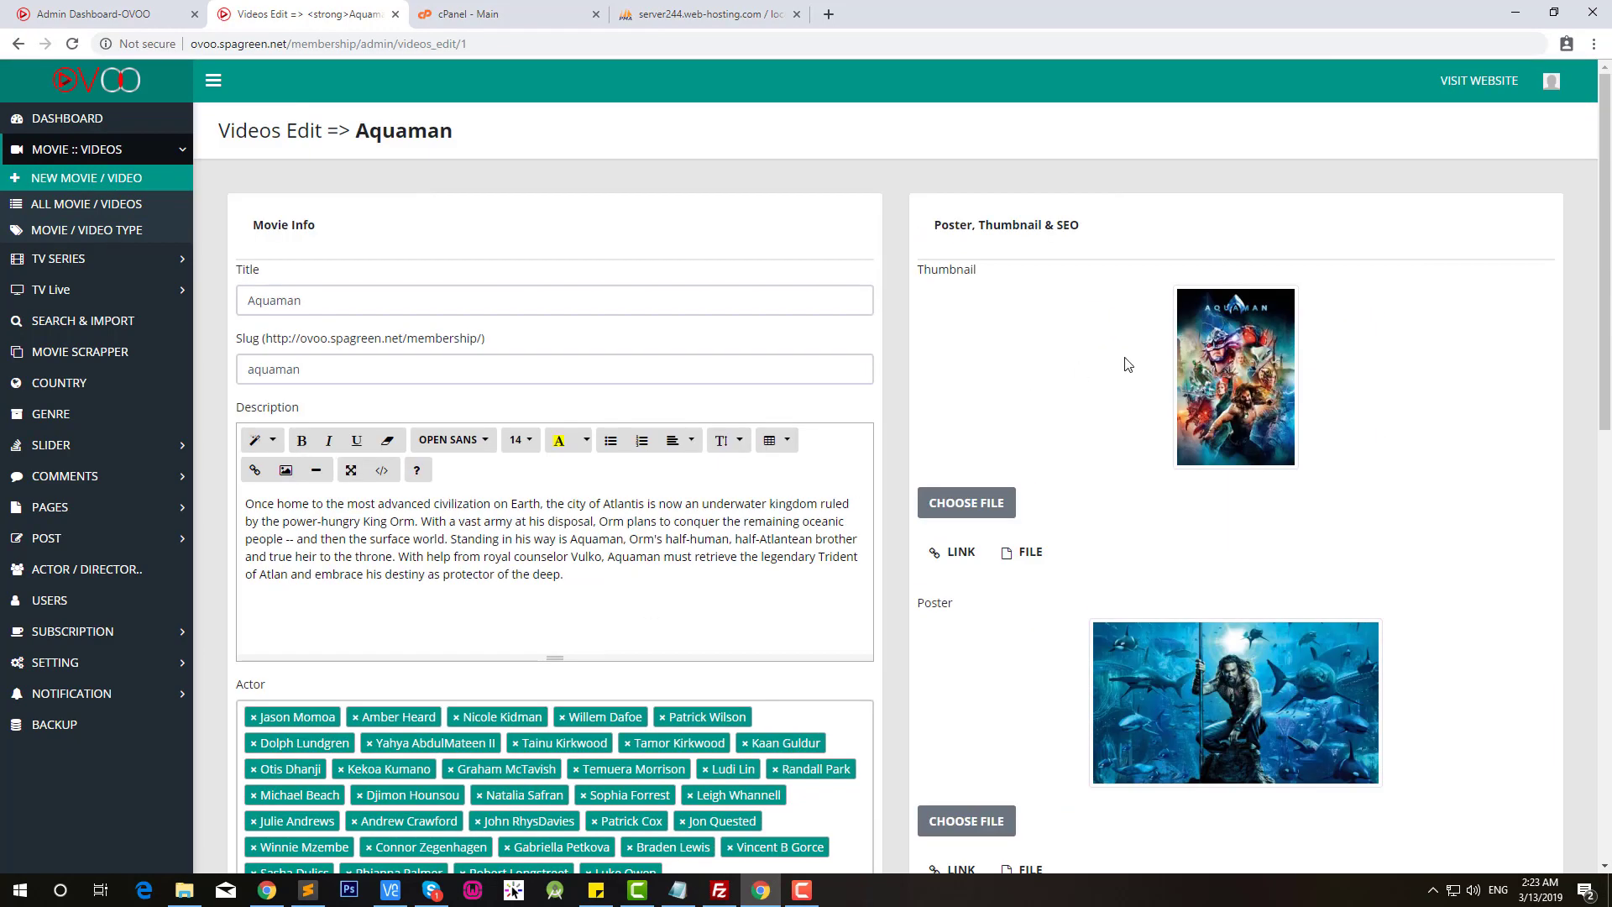
Step: Return to the admin dashboard and log out
click(98, 130)
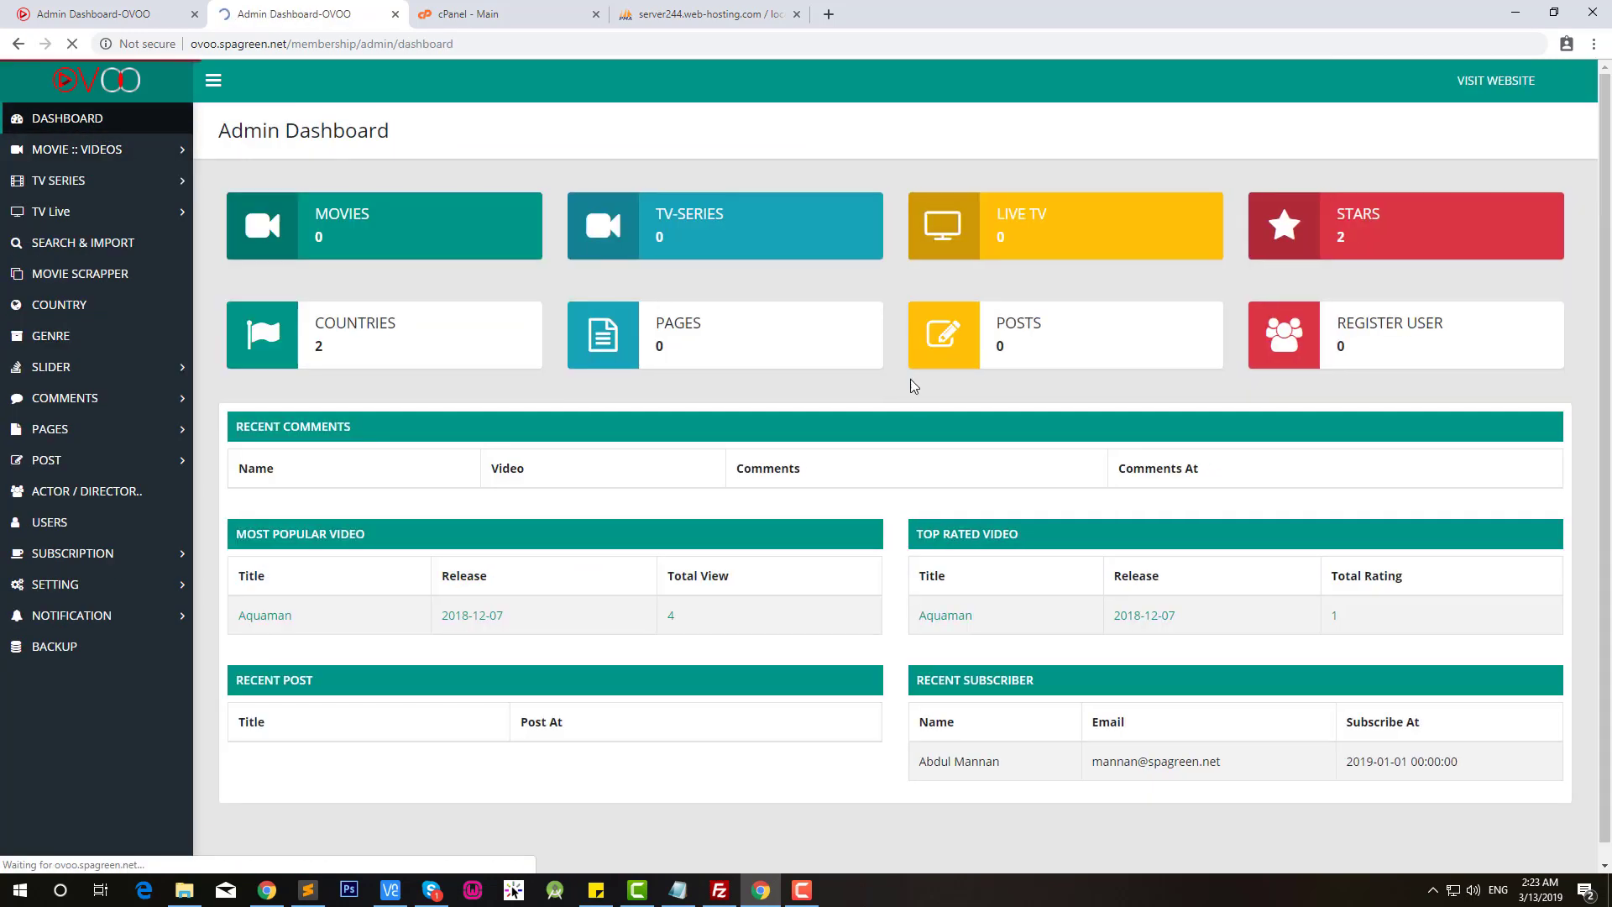
click(1556, 94)
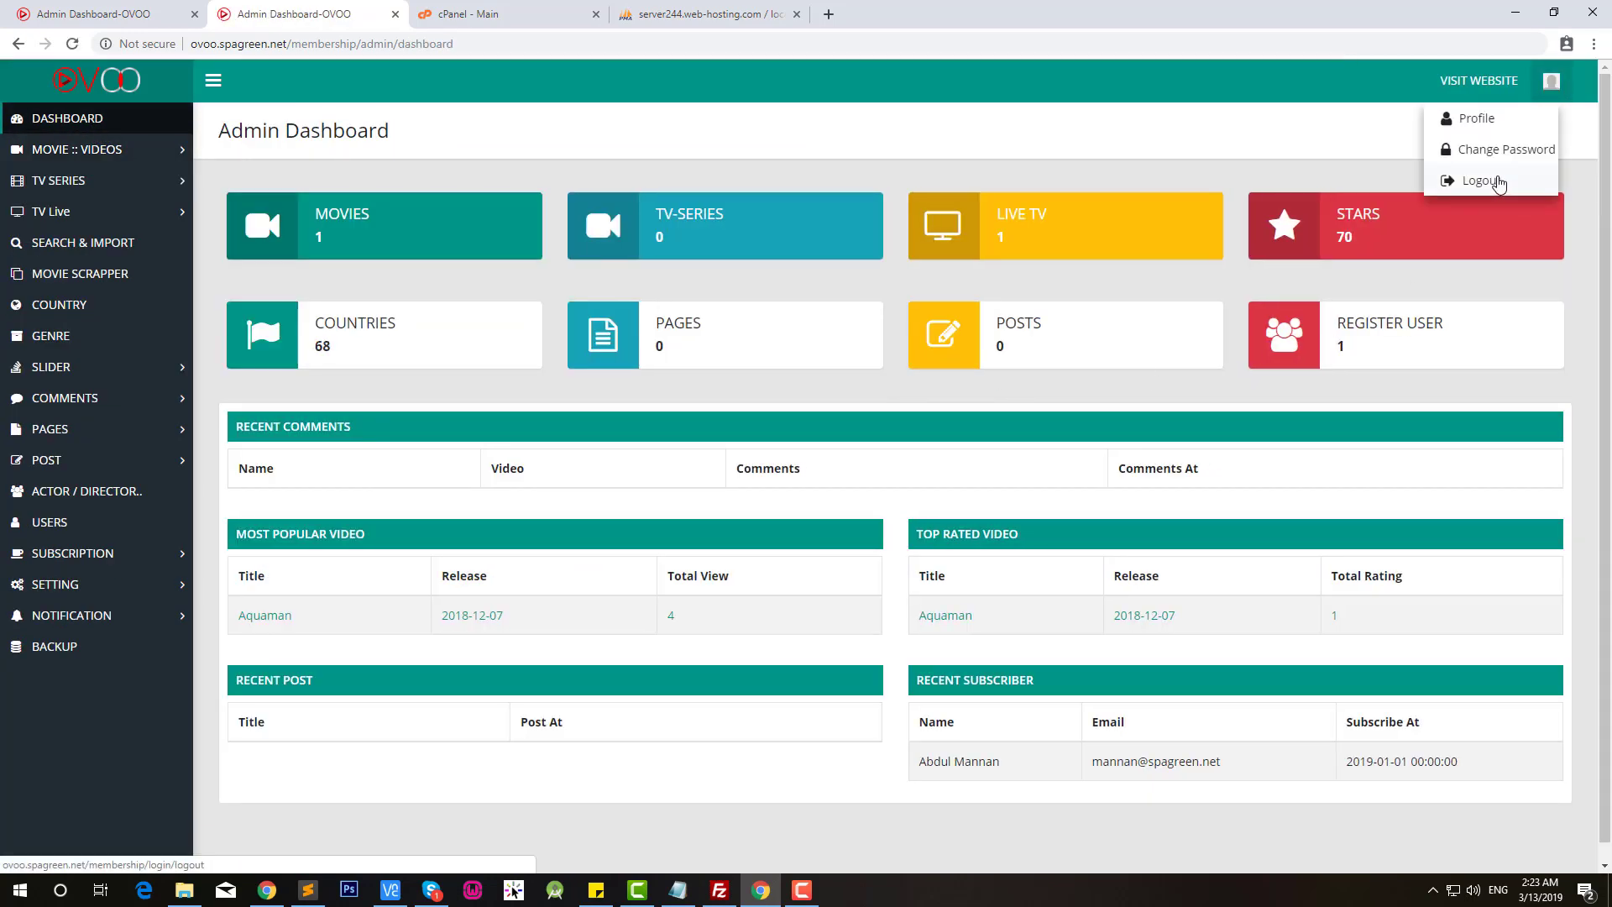
click(1483, 181)
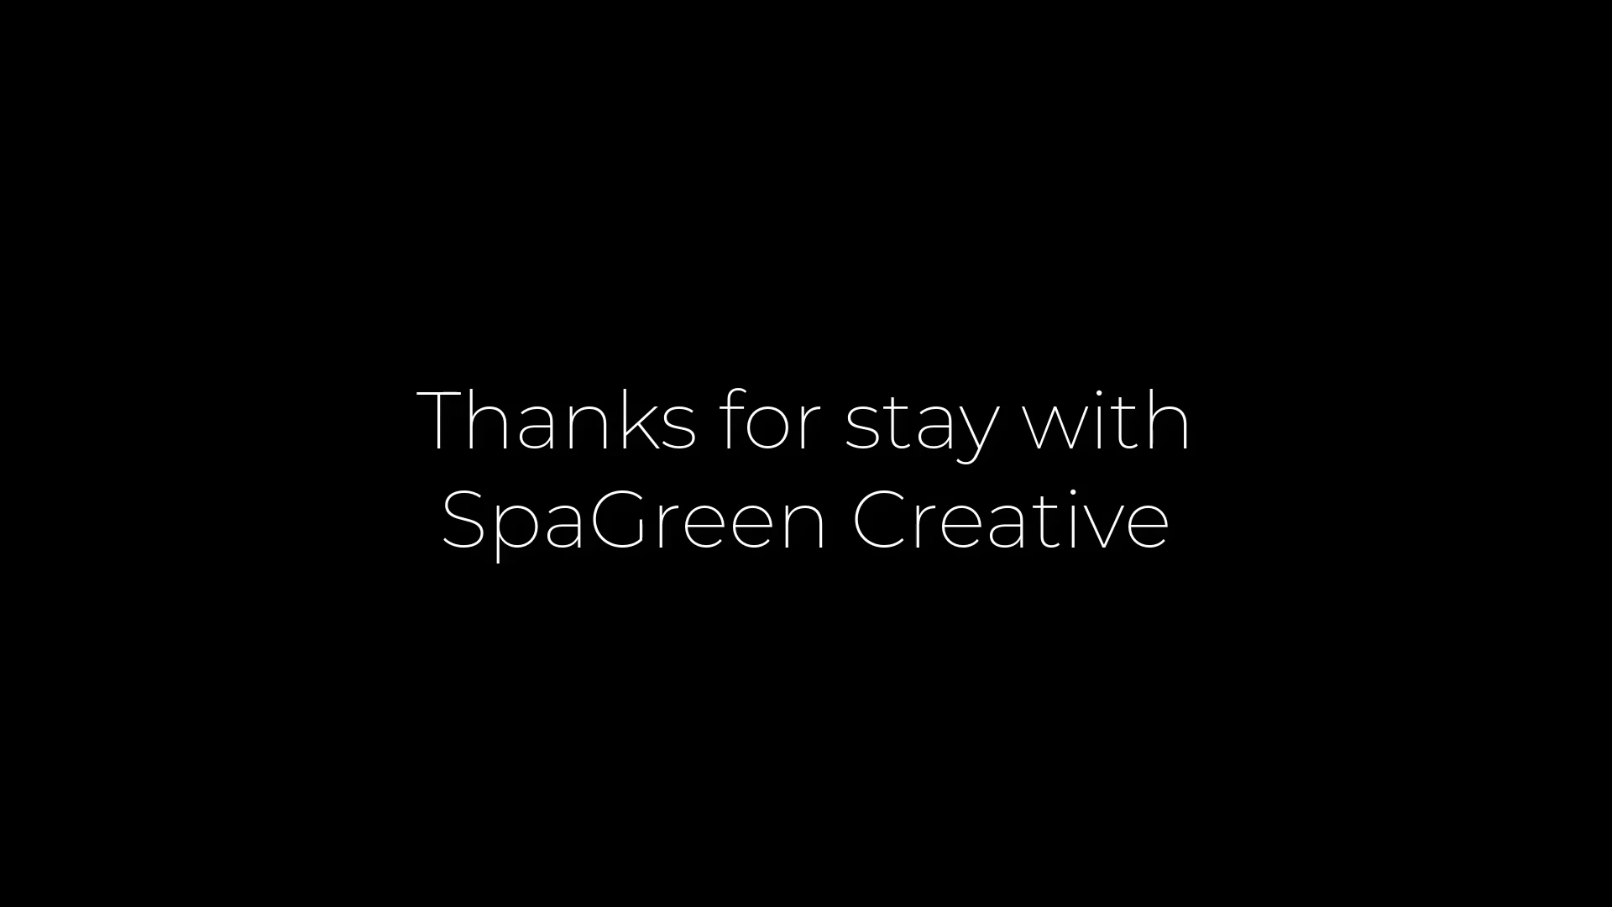